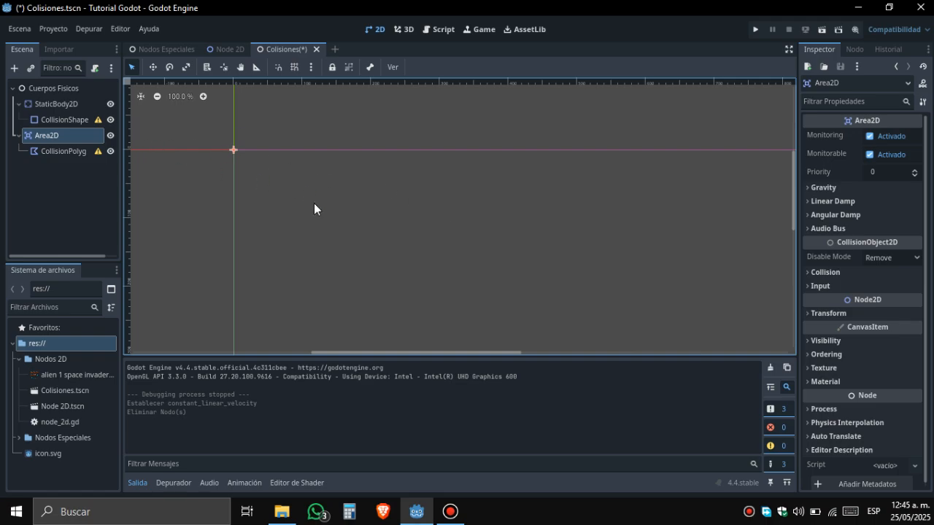
- Examine the StaticBody2D's physics, collision and input properties, comparing them with those of the Area2D
click(66, 104)
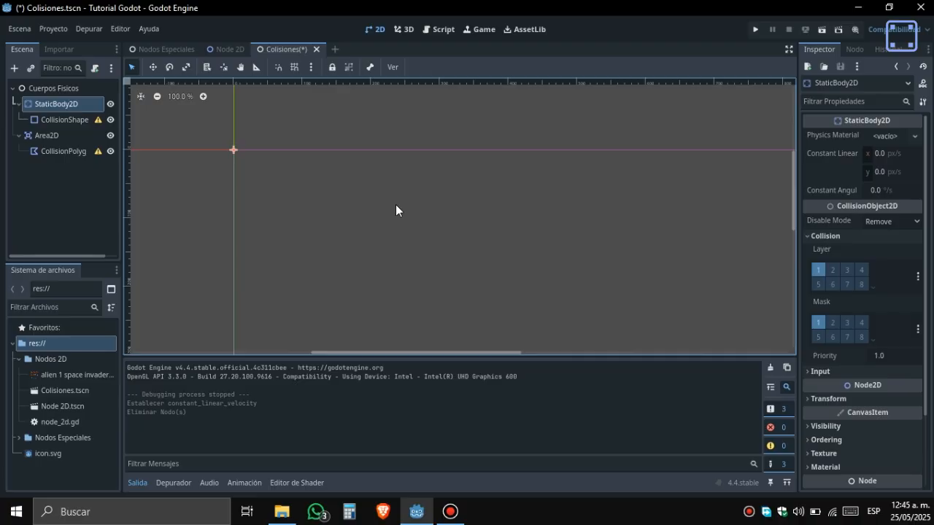
click(825, 232)
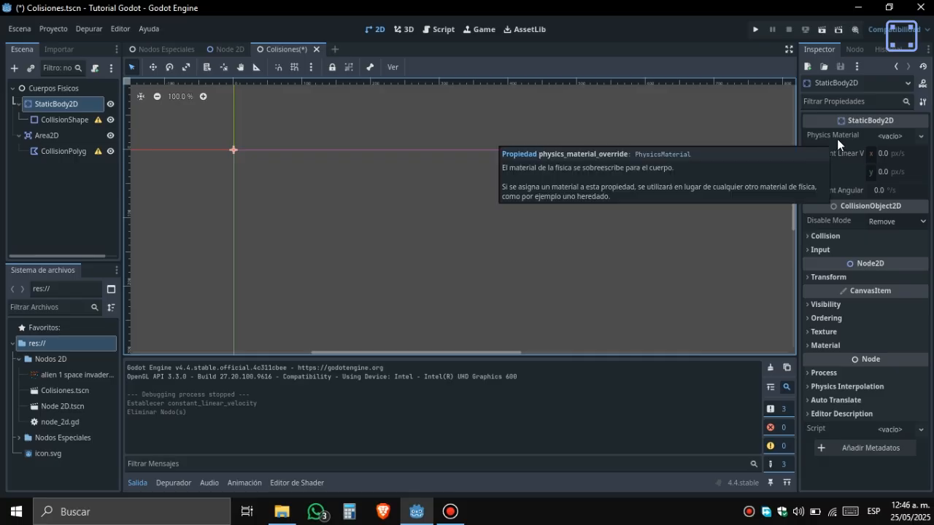
mouse_move(625, 5)
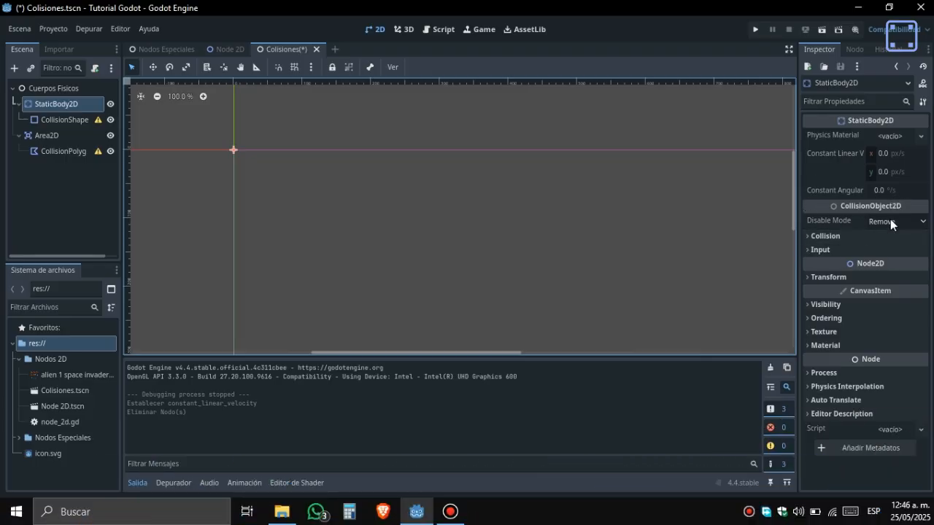
click(52, 136)
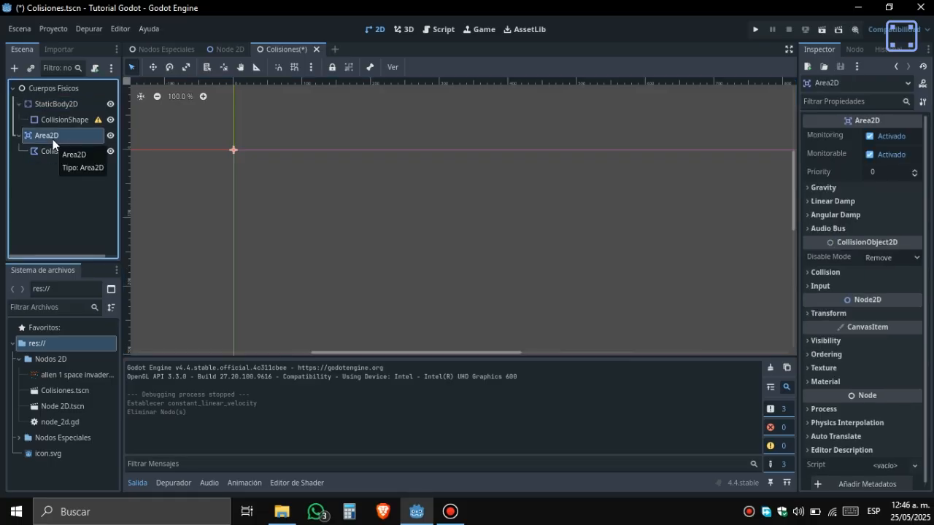
click(57, 104)
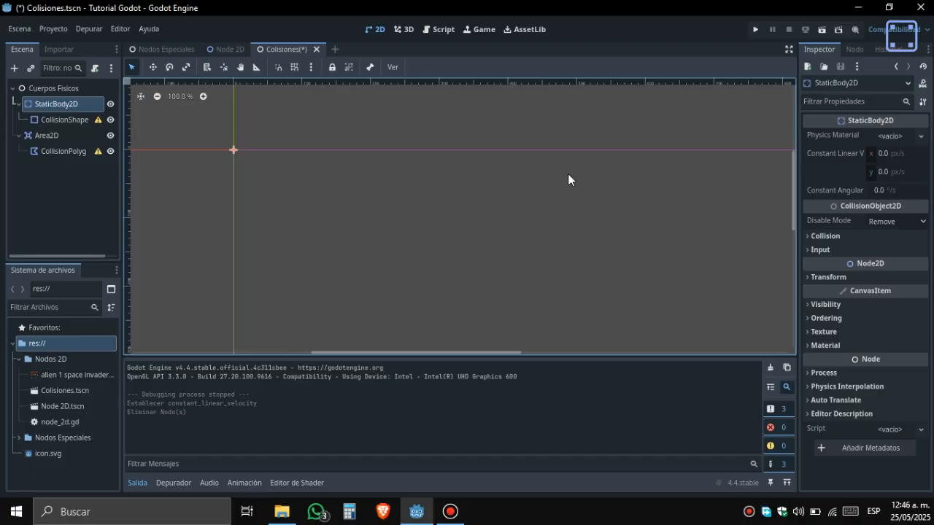
click(849, 249)
mouse_move(836, 269)
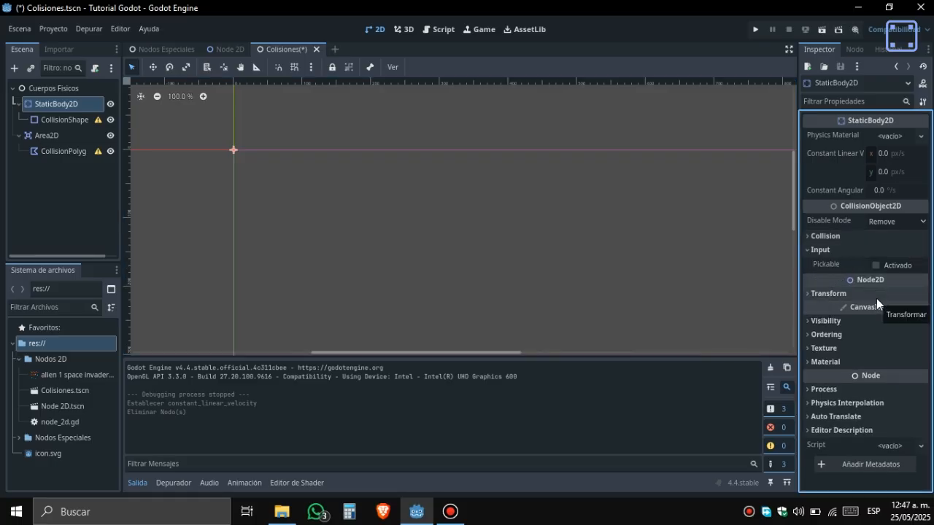
click(826, 248)
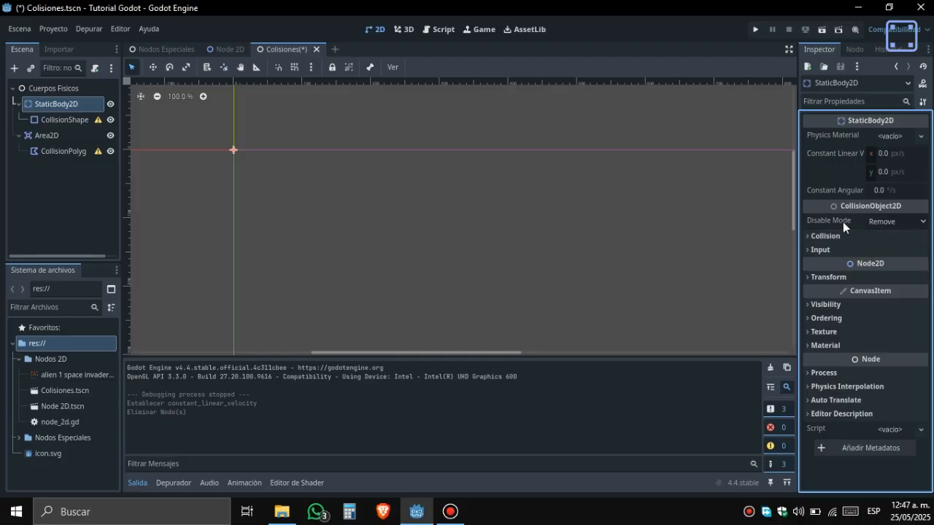
mouse_move(842, 222)
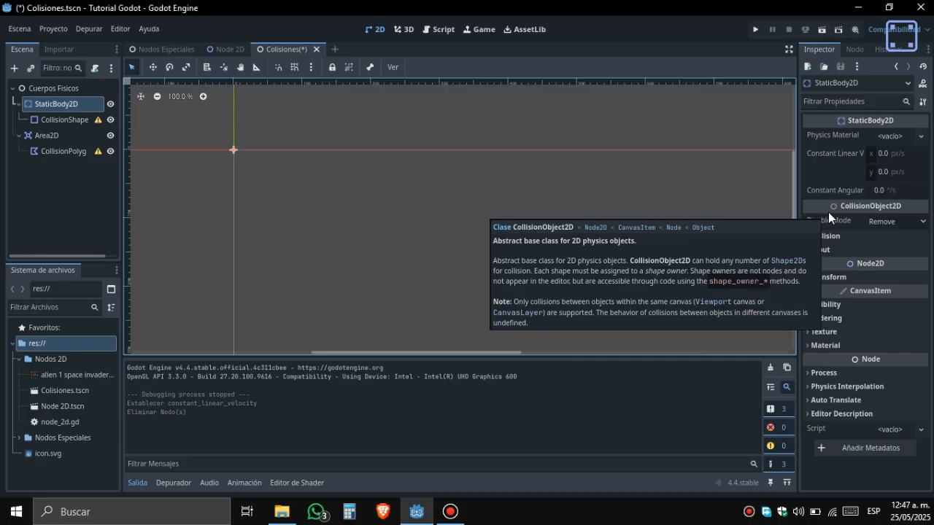
- Review the StaticBody2D's Disable Mode options and its Collision and Input property groups
click(900, 220)
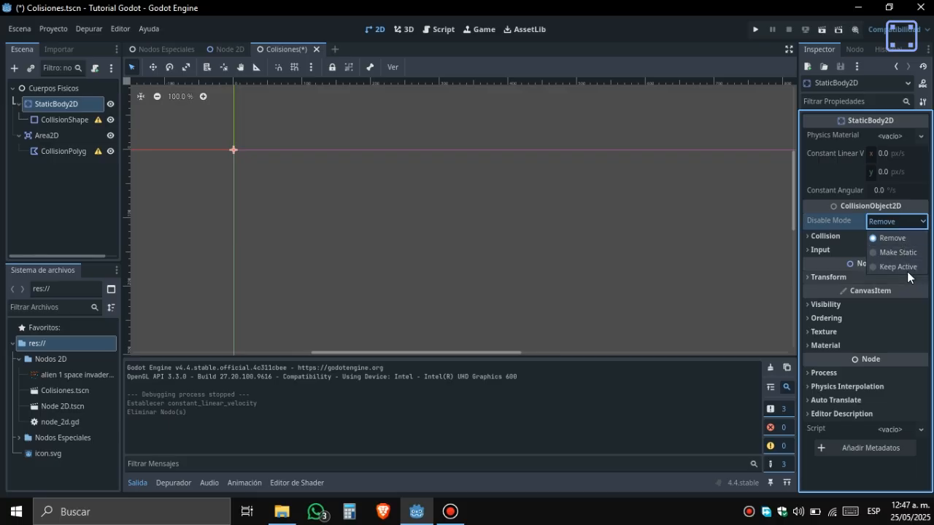
click(780, 222)
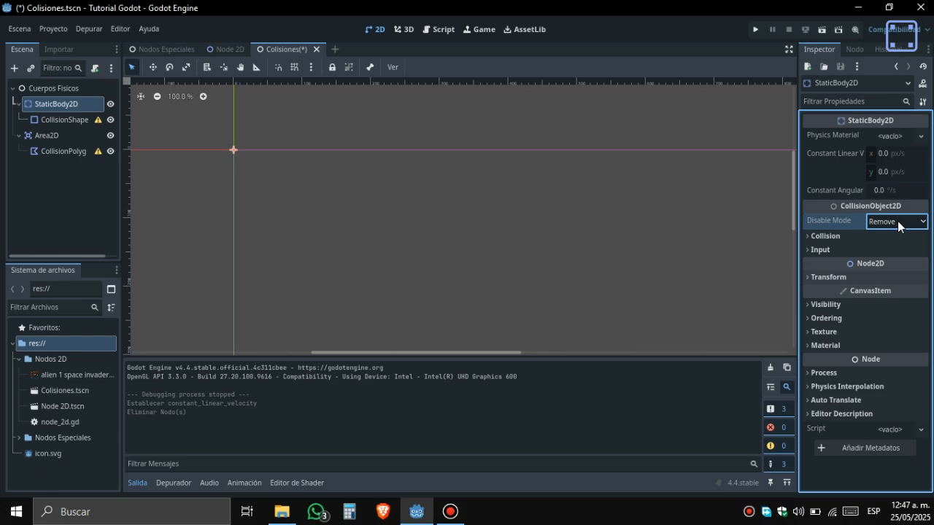
click(865, 234)
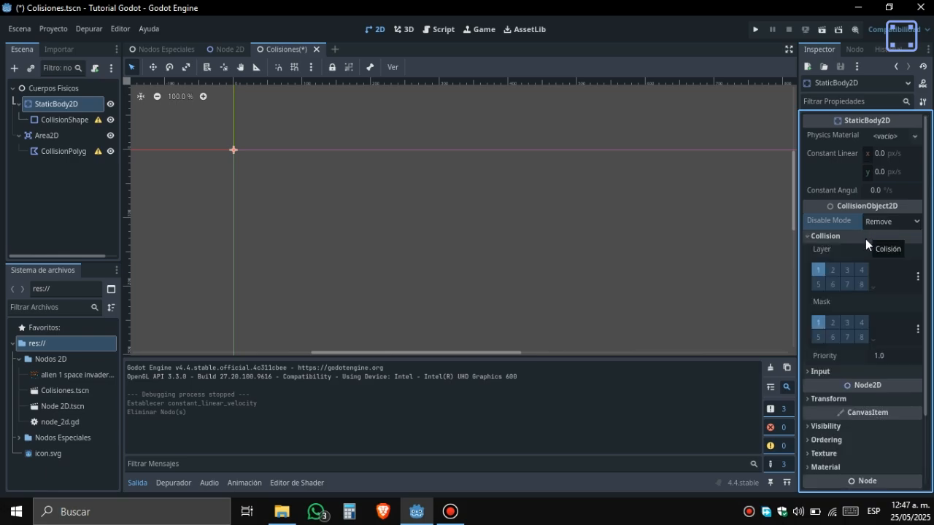
click(865, 235)
click(852, 255)
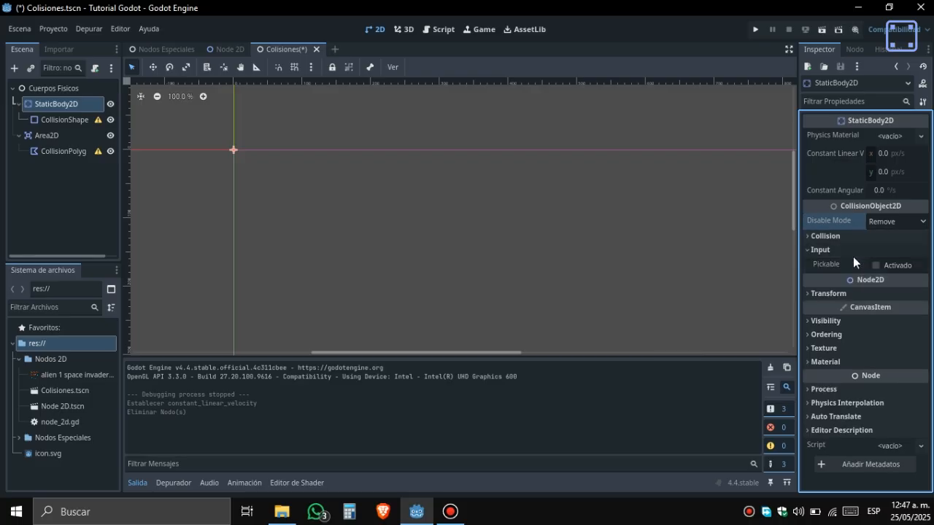
click(852, 249)
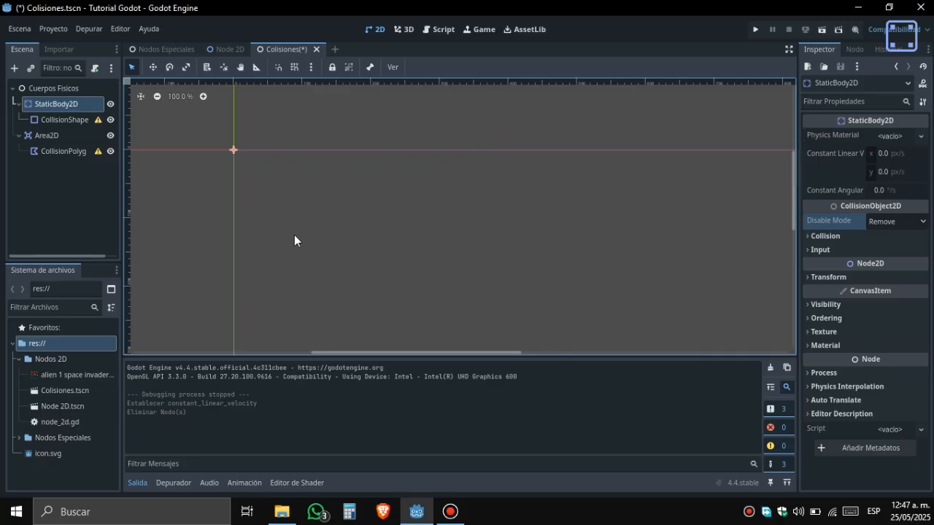
click(924, 222)
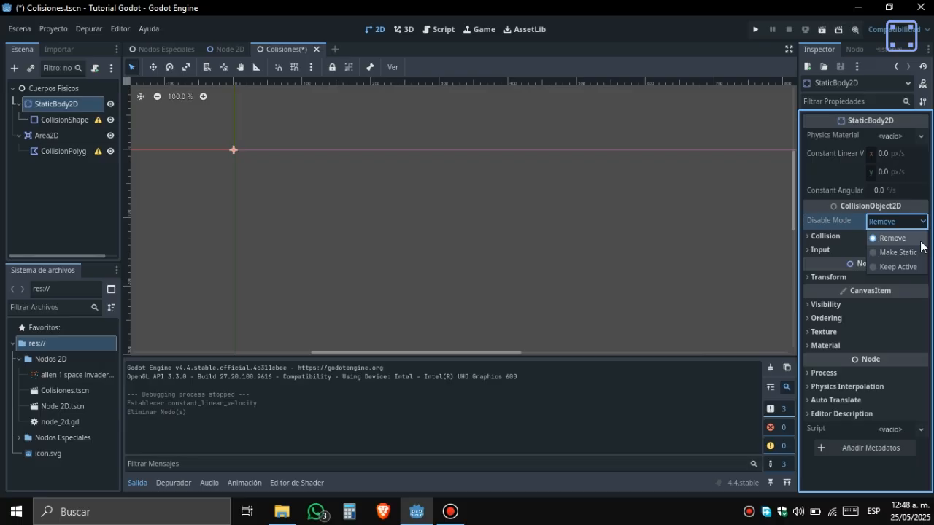
click(884, 233)
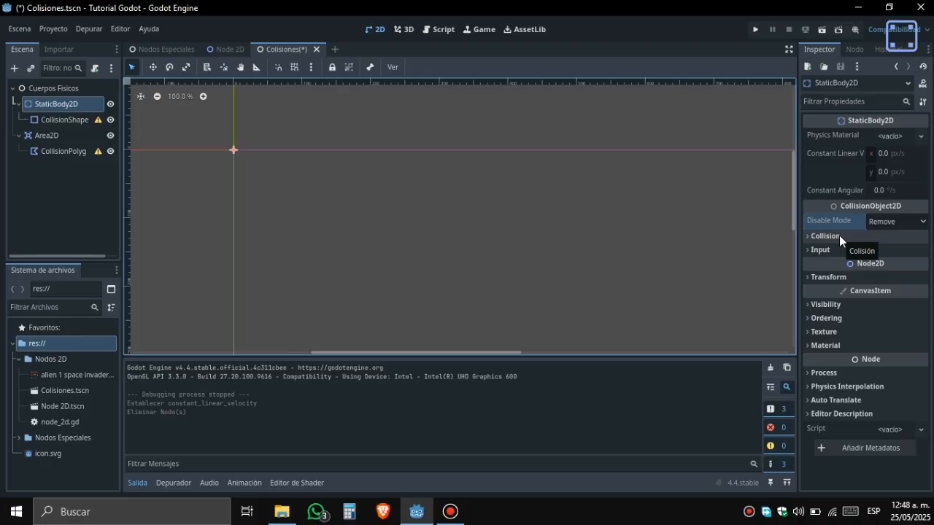
- Expand the StaticBody2D's Collision properties and inspect its Layer, Mask and Priority settings
click(838, 235)
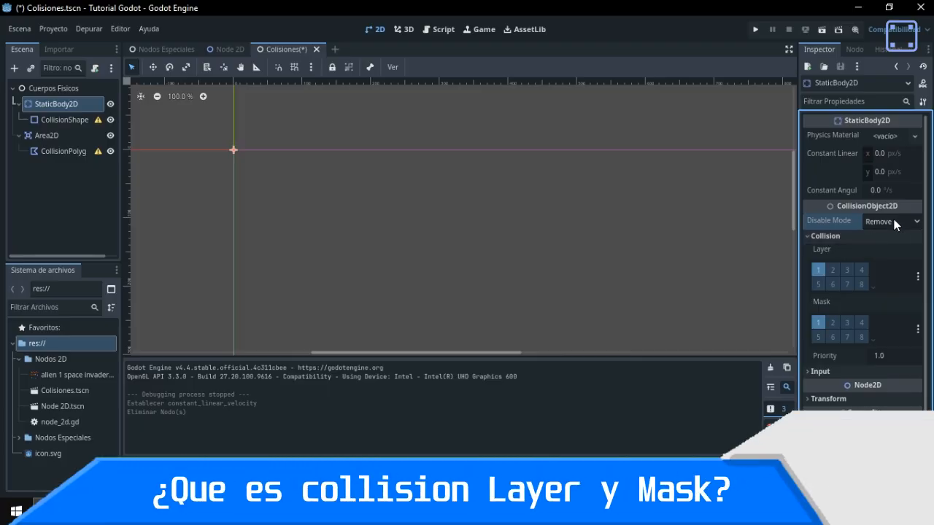
mouse_move(917, 252)
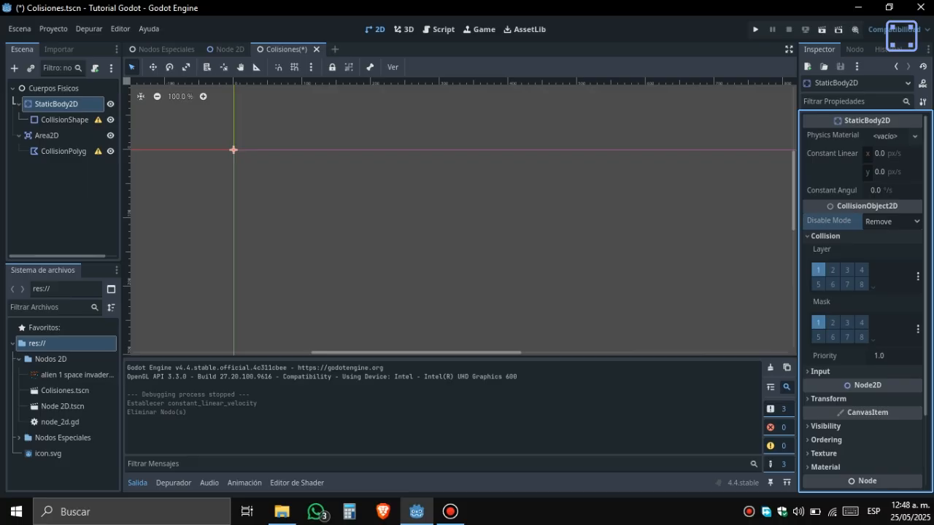
click(894, 358)
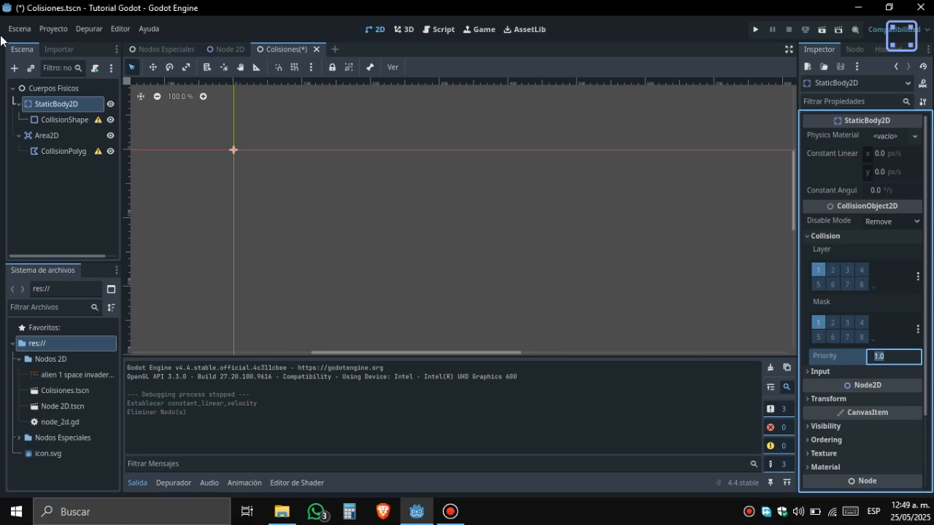
- Name 2D physics Layer 1 "Mapa" in the project settings
click(64, 34)
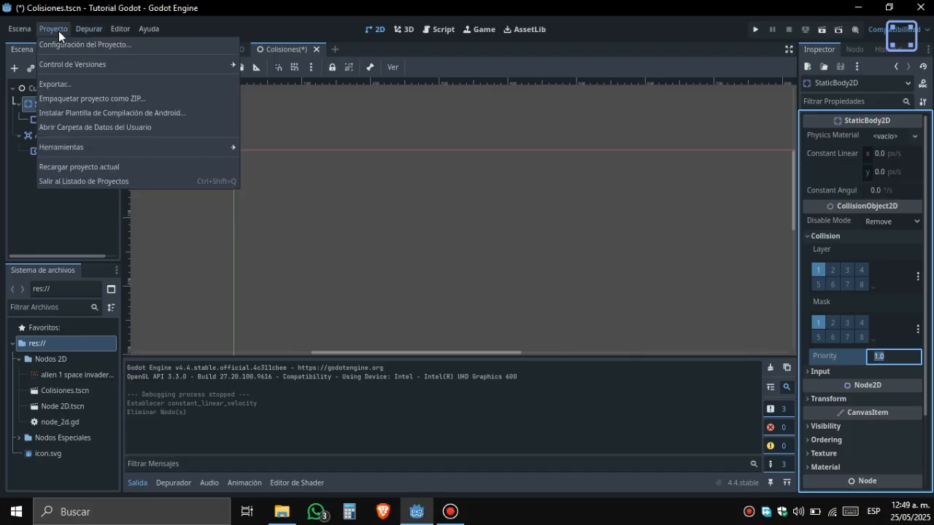
click(89, 47)
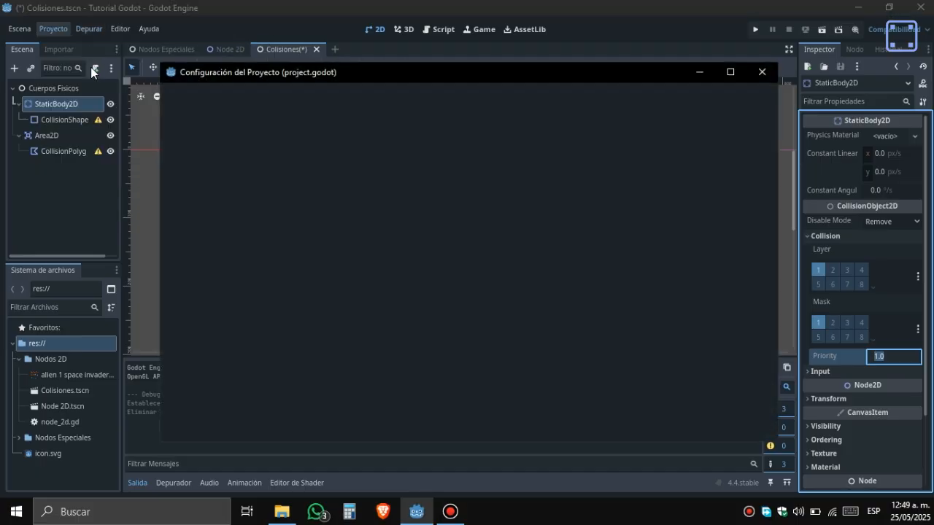
scroll(214, 273, down, 10)
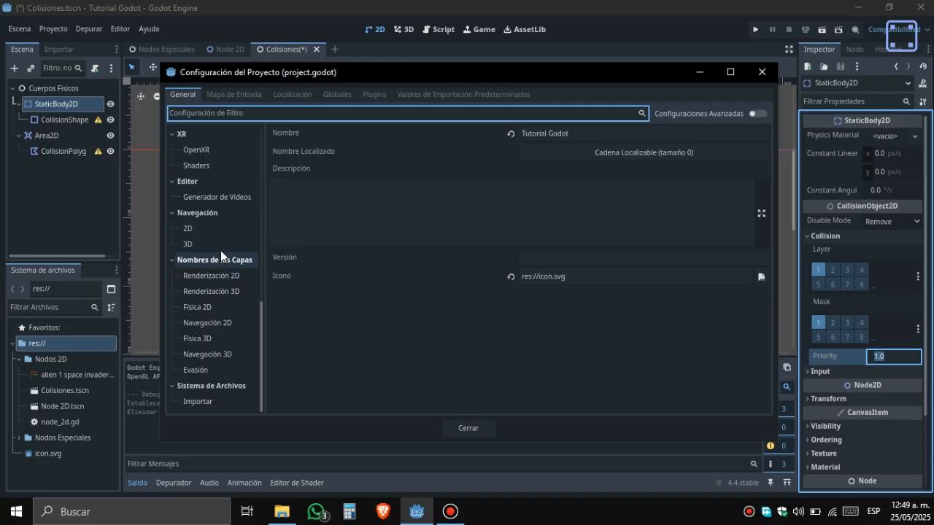
click(195, 306)
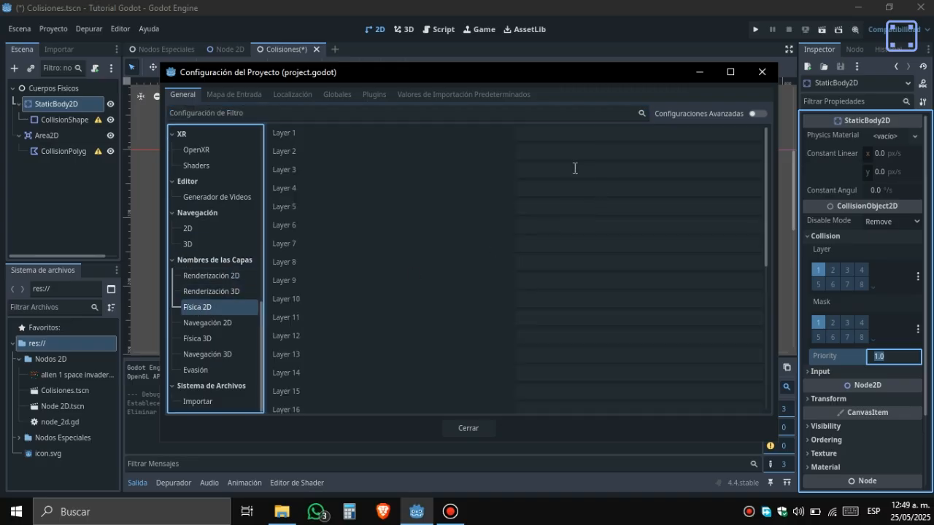
click(540, 138)
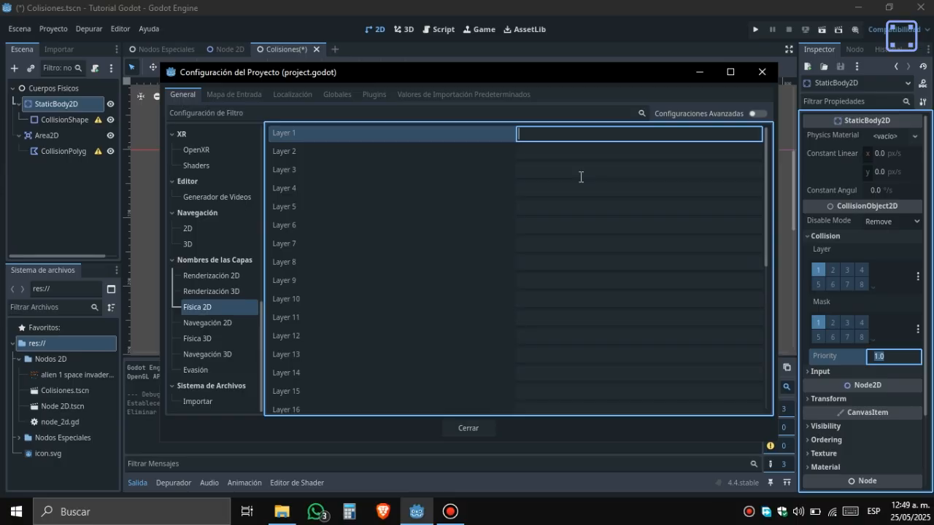
text(Mapa)
- Name 2D physics Layer 2 "Jugador" and close the project settings
click(569, 158)
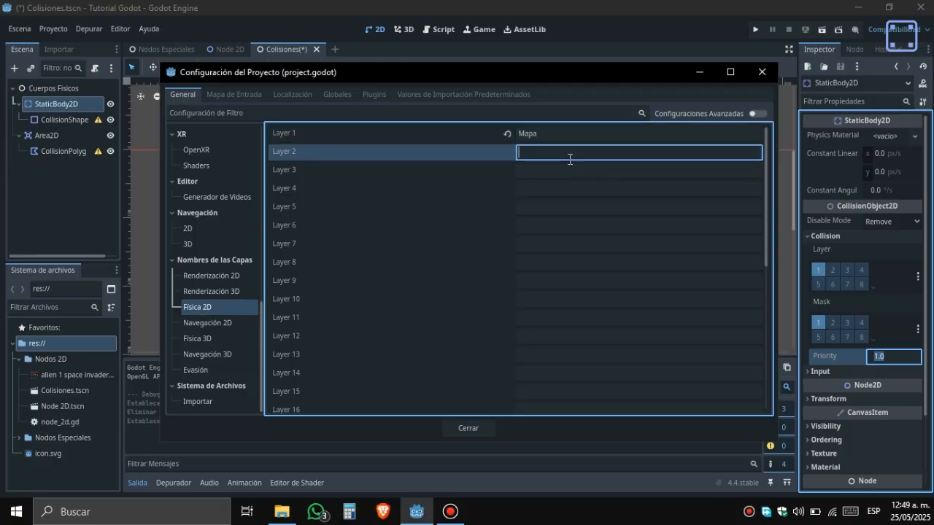
text(Jugadpr)
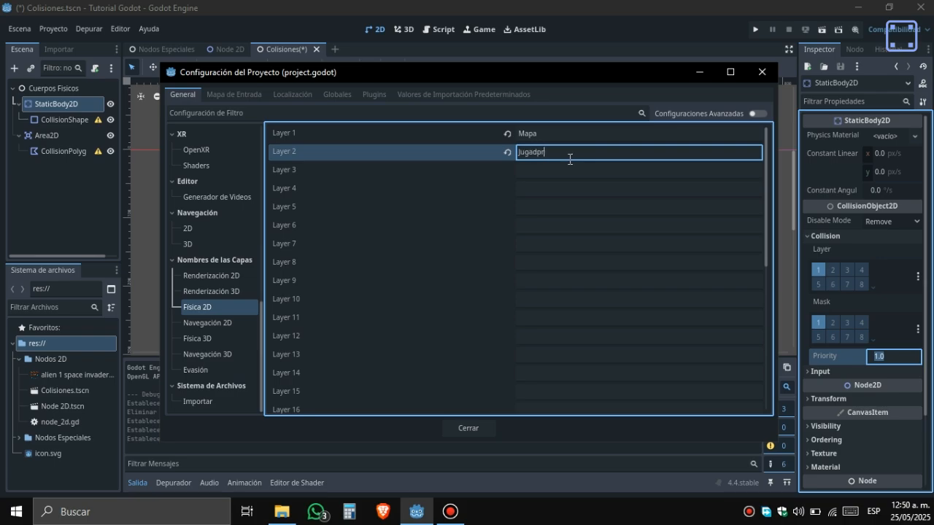
key(BackSpace)
key(BackSpace)
text(or)
click(488, 426)
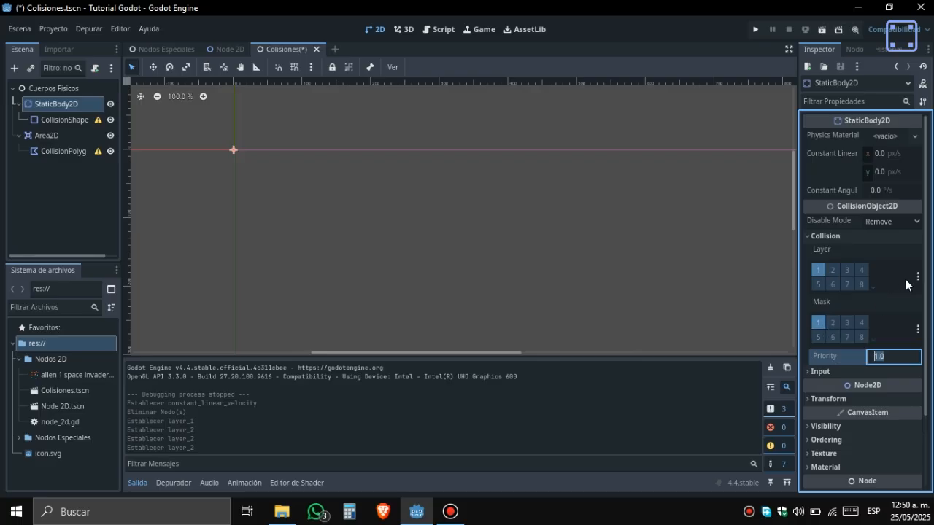
- Put the StaticBody2D on collision layer 2 only, with mask 1 enabled
click(817, 323)
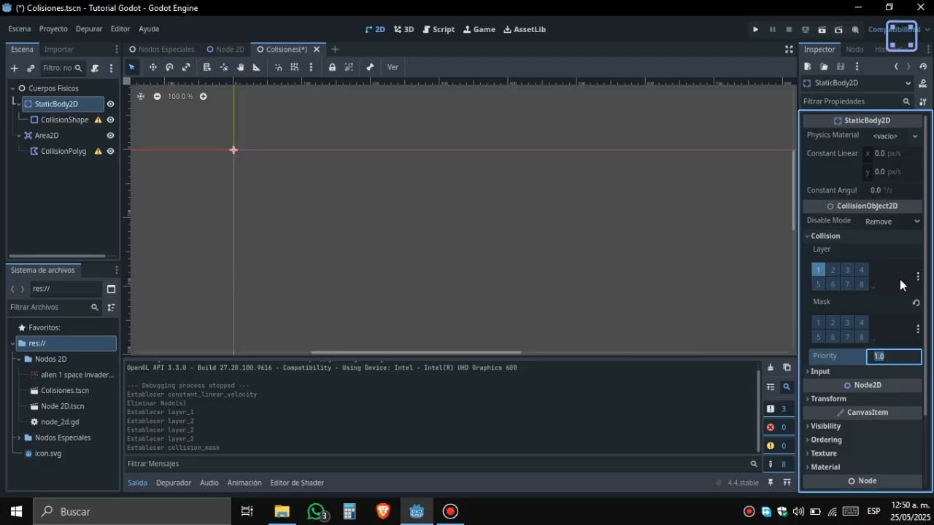
click(896, 356)
click(818, 272)
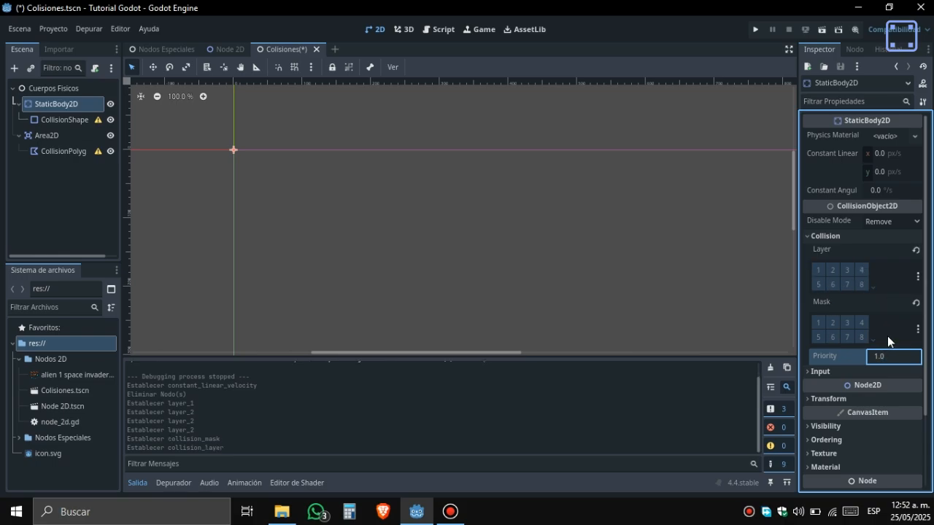
click(833, 270)
click(817, 325)
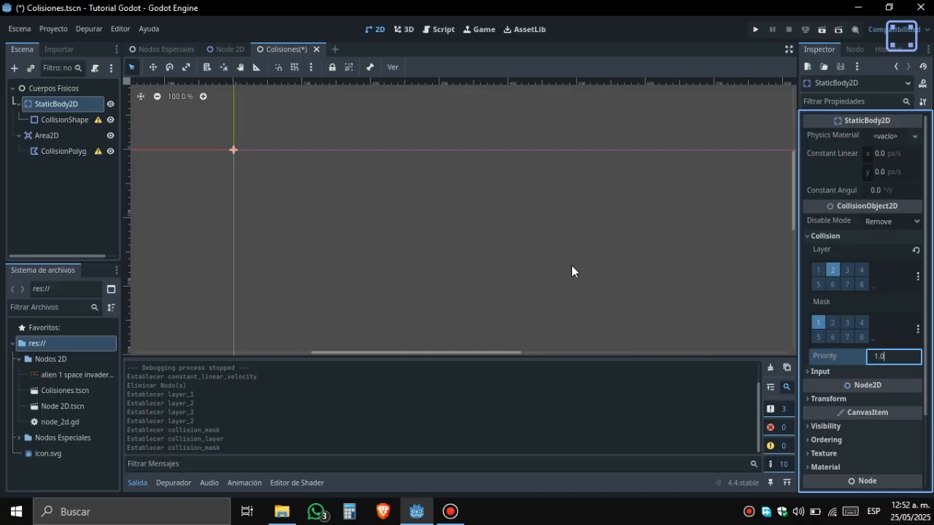
- Try the StaticBody2D on collision layer 1 without any mask, and restore collision layer 2 with mask 1
click(832, 271)
click(817, 322)
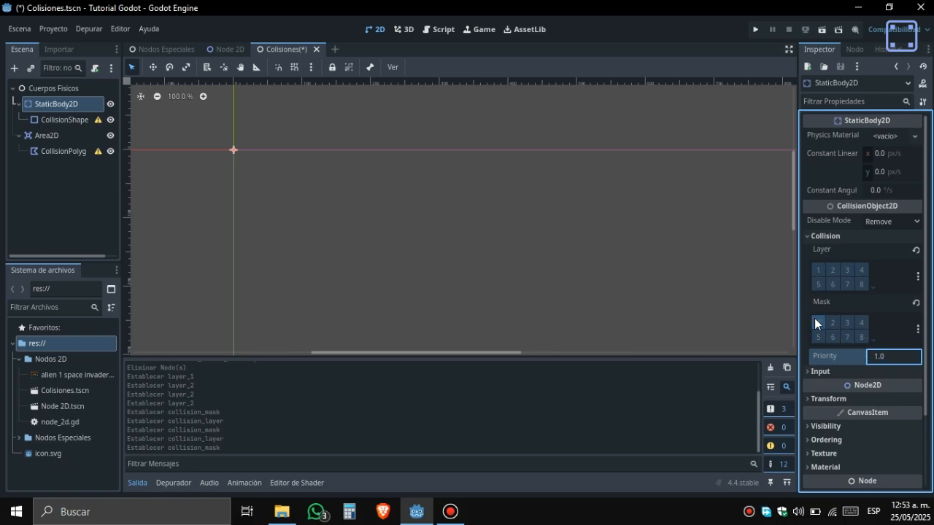
click(816, 270)
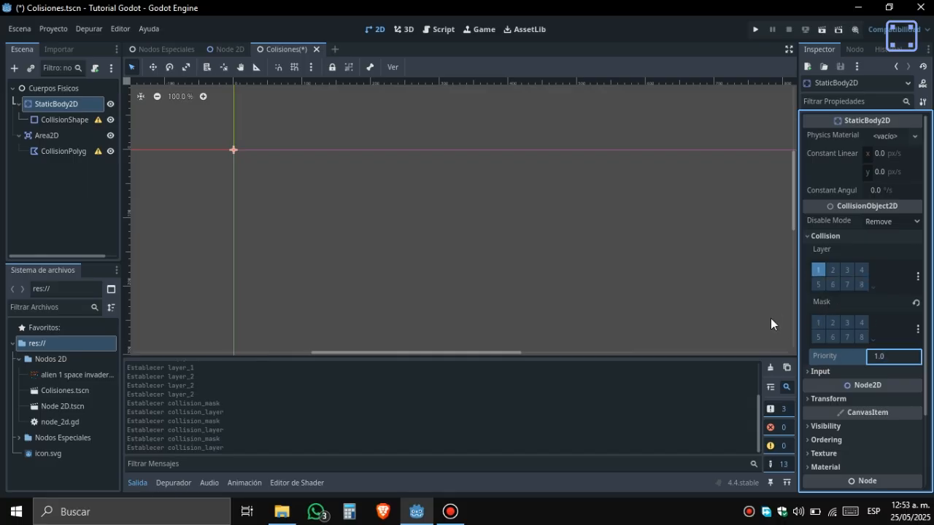
click(822, 270)
click(837, 272)
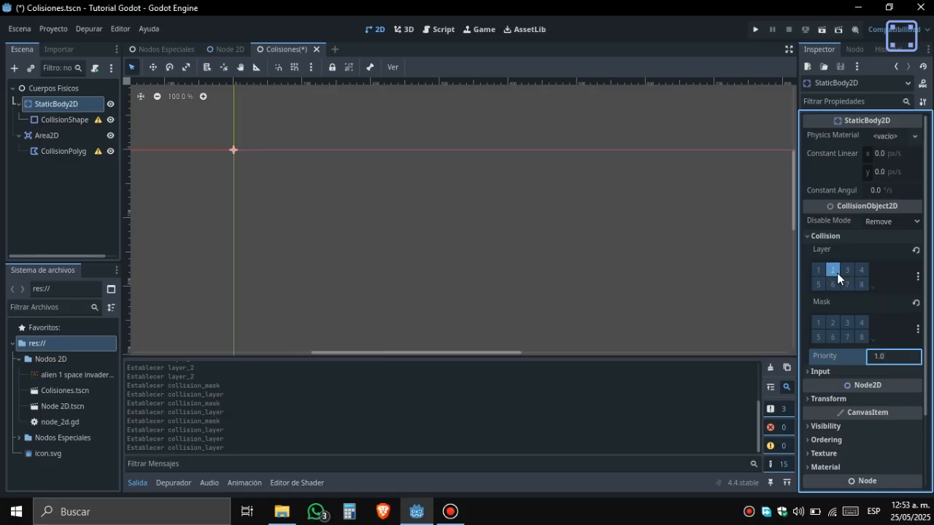
click(822, 326)
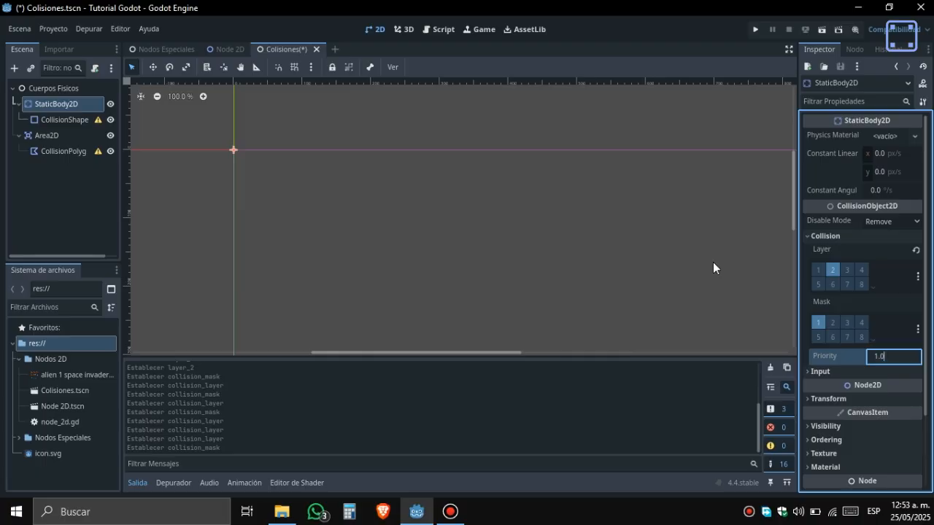
- View the full grid of available collision layers for the StaticBody2D and collapse it again
click(872, 287)
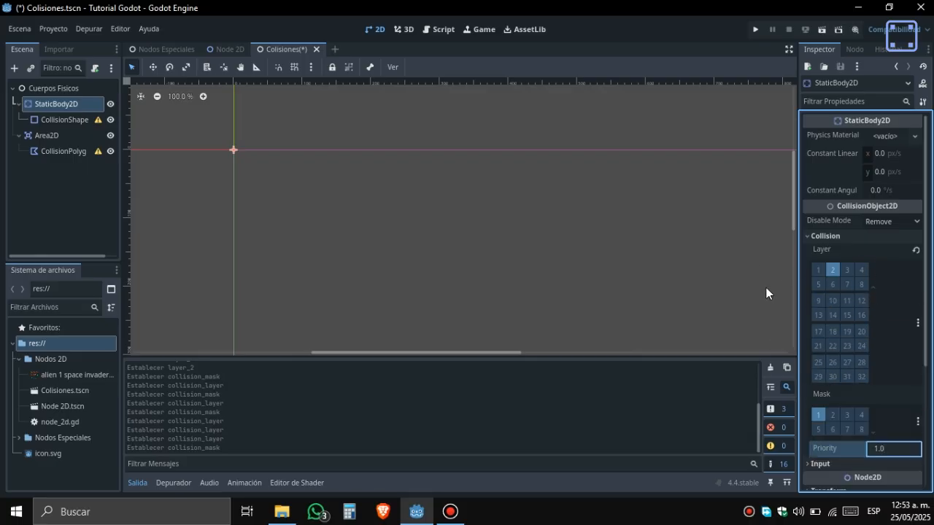
click(871, 286)
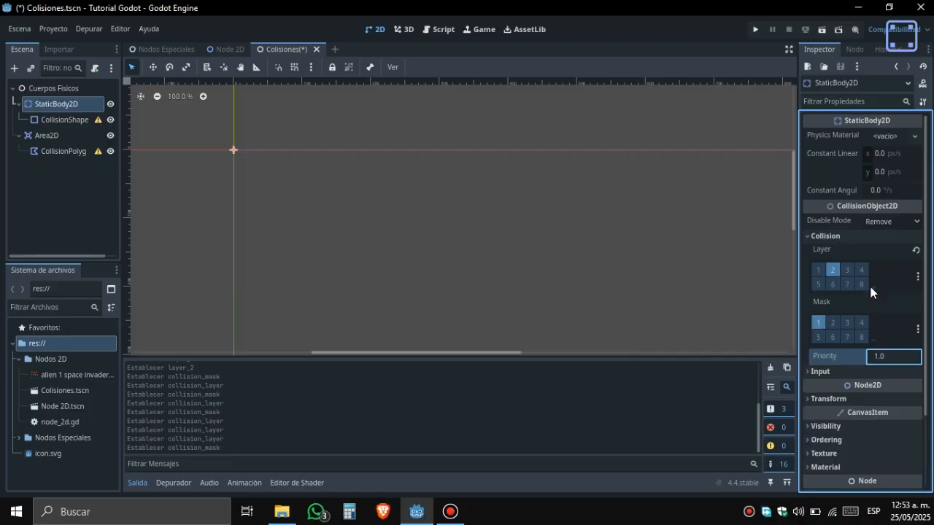
- Assign a new PhysicsMaterial to the StaticBody2D and expand its properties, with the Collision group collapsed
mouse_move(795, 297)
mouse_down()
mouse_move(738, 299)
mouse_move(802, 297)
mouse_up()
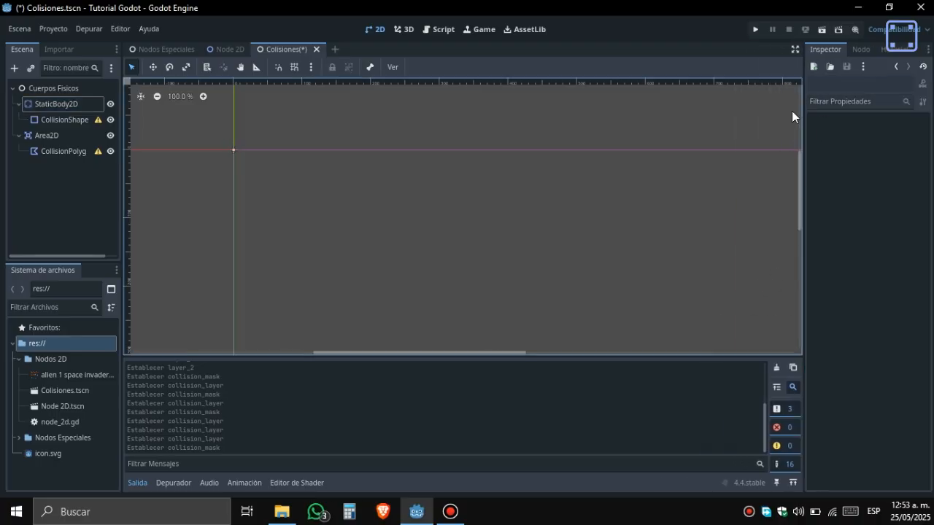
click(31, 104)
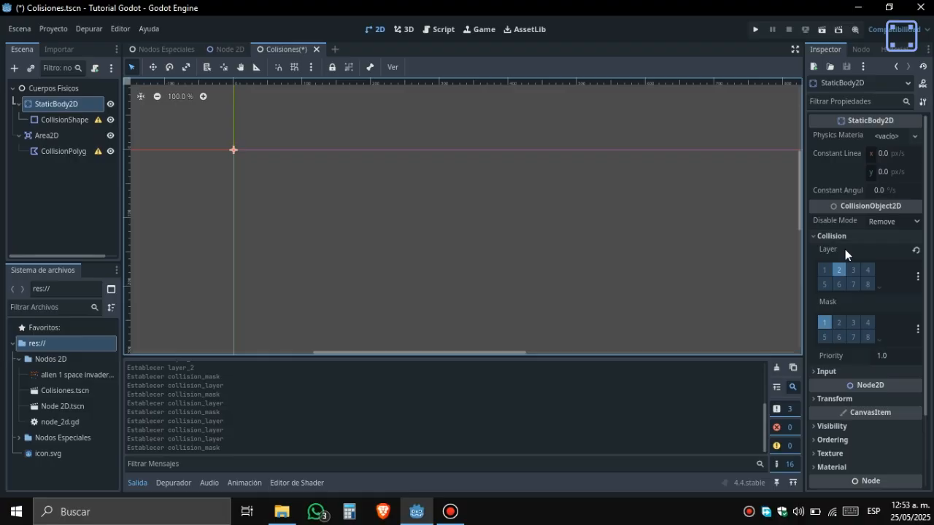
click(843, 236)
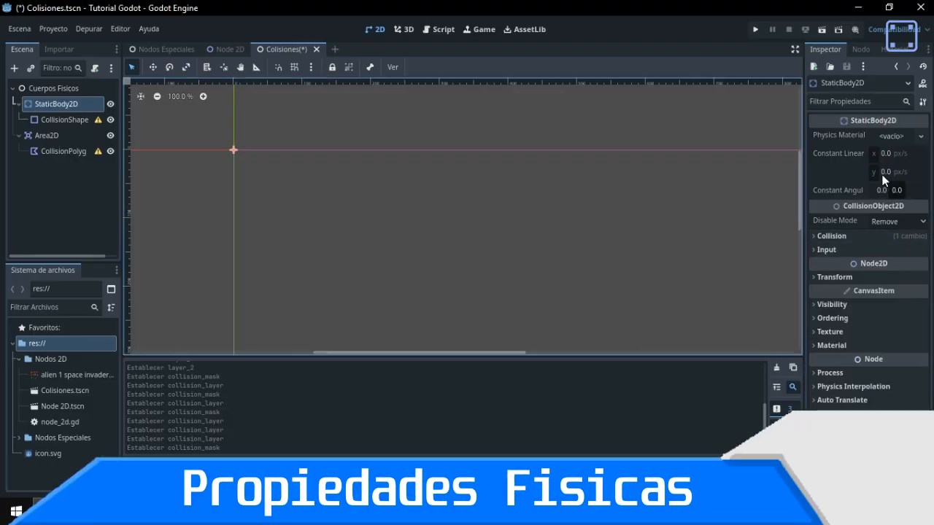
click(891, 136)
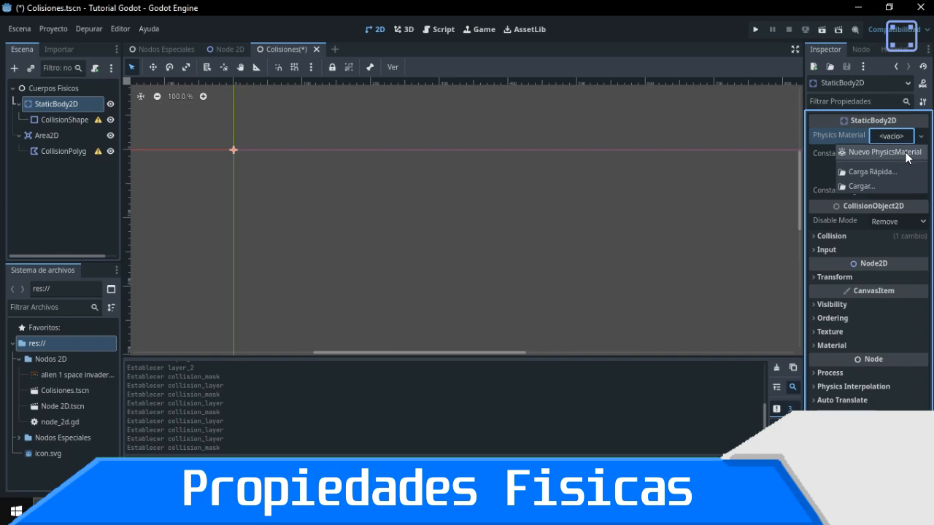
click(905, 153)
click(893, 137)
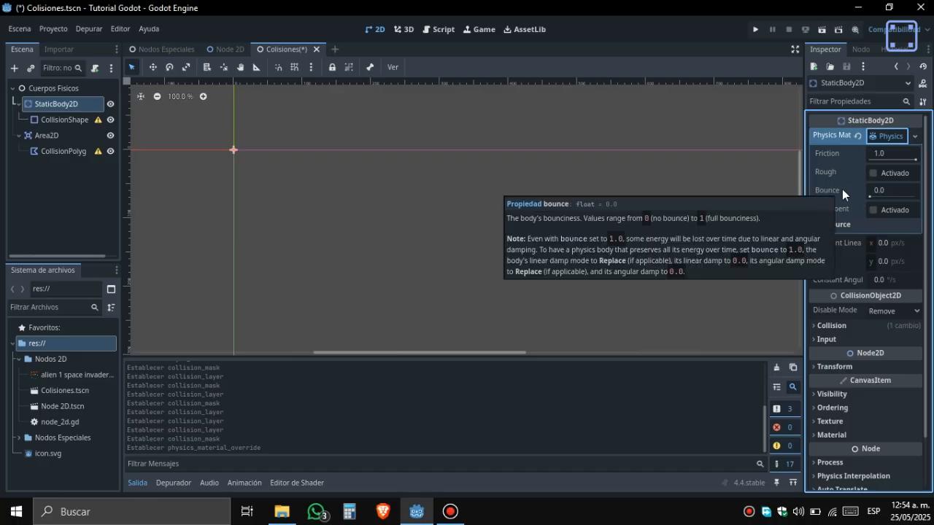
- Read the descriptions of the material's Absorbent, Bounce, Rough and Friction properties, and clear the physics material from the StaticBody2D
mouse_move(849, 212)
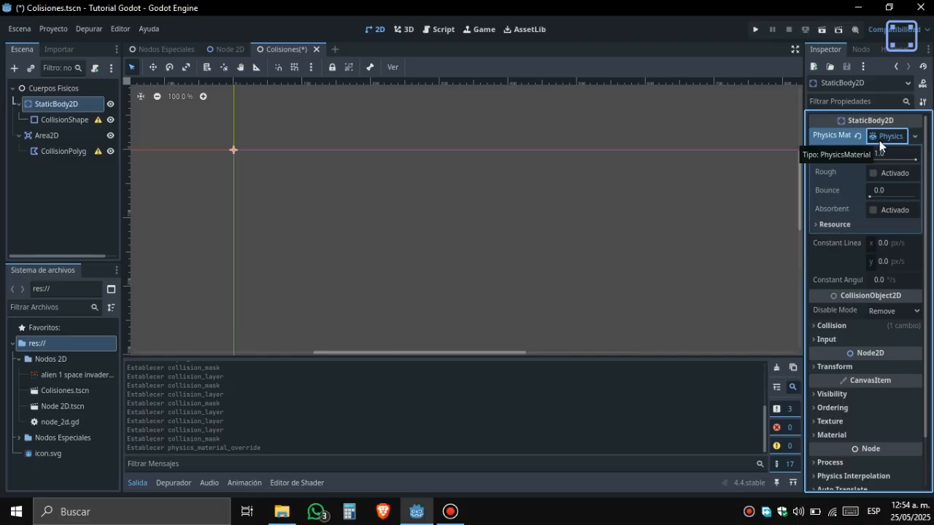
mouse_move(814, 210)
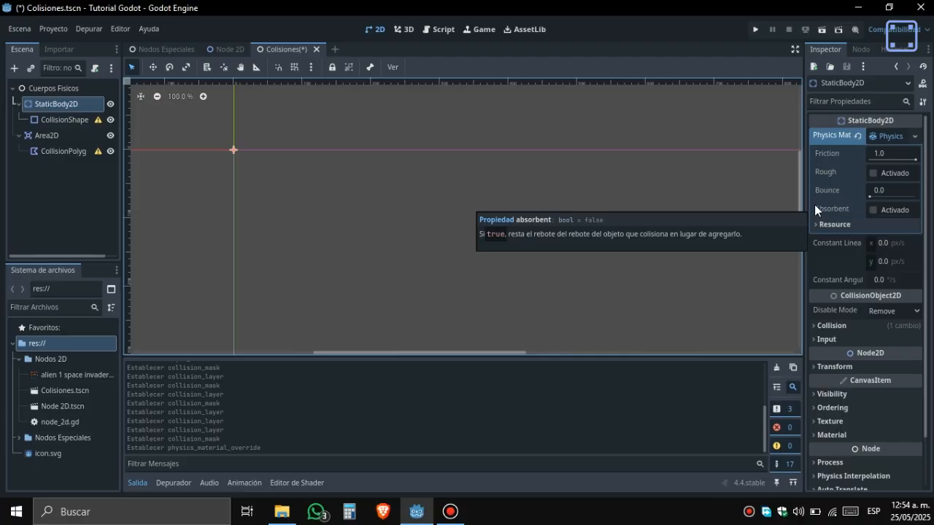
mouse_move(841, 192)
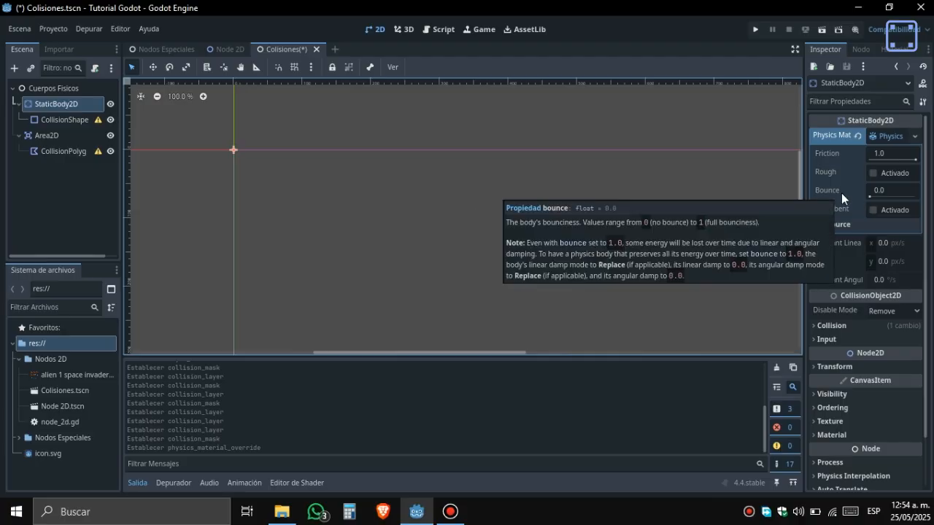
mouse_move(824, 169)
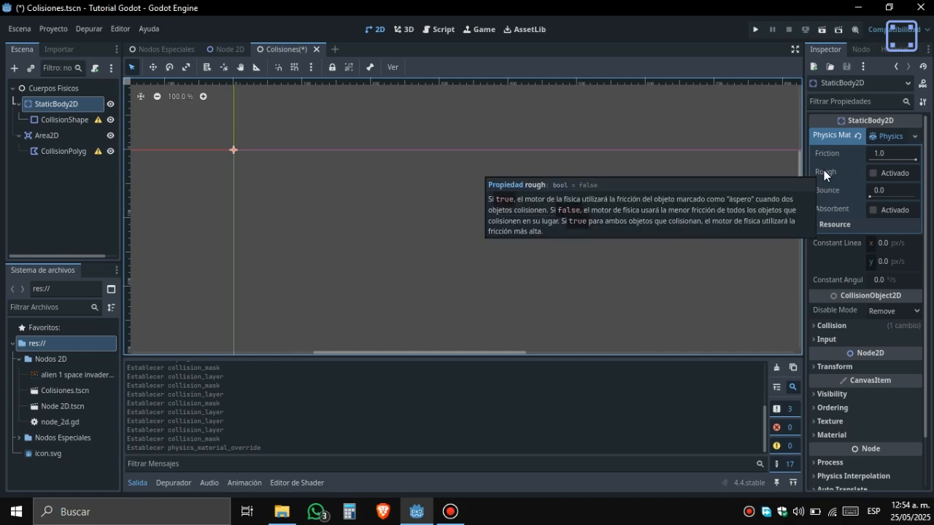
mouse_move(834, 153)
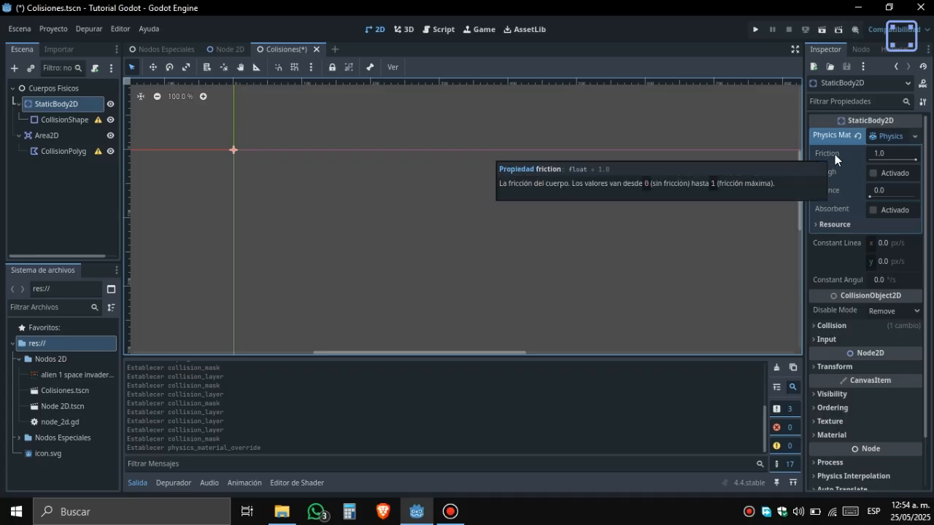
click(915, 136)
click(873, 215)
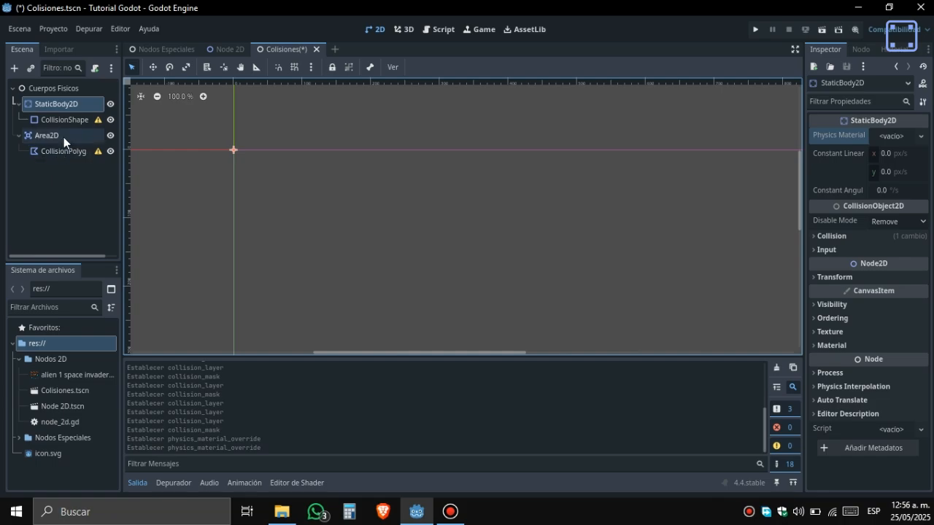
- Delete the CollisionShape2D node under the StaticBody2D
click(70, 118)
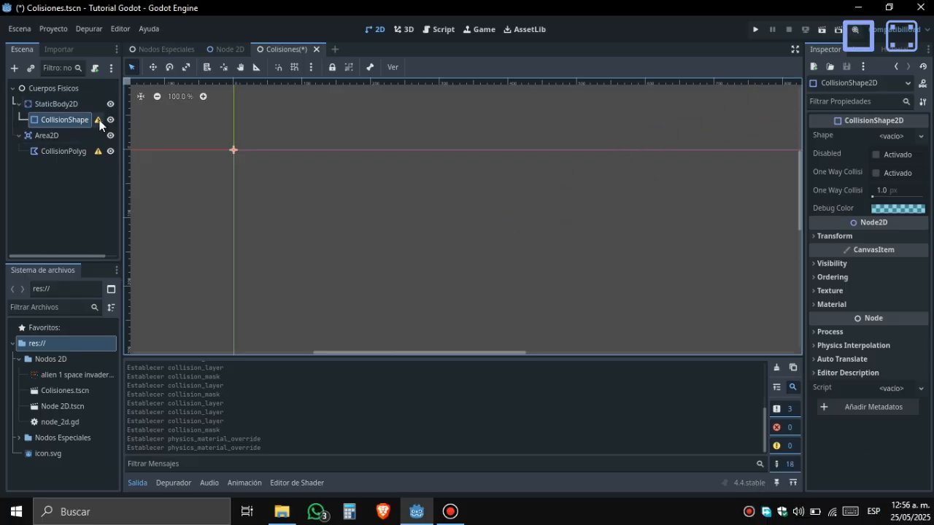
mouse_move(98, 121)
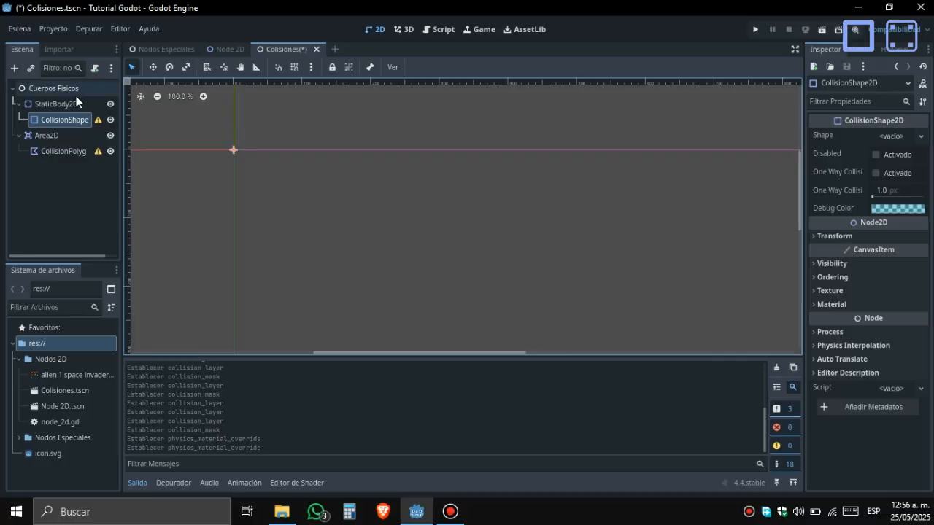
key(Delete)
click(472, 272)
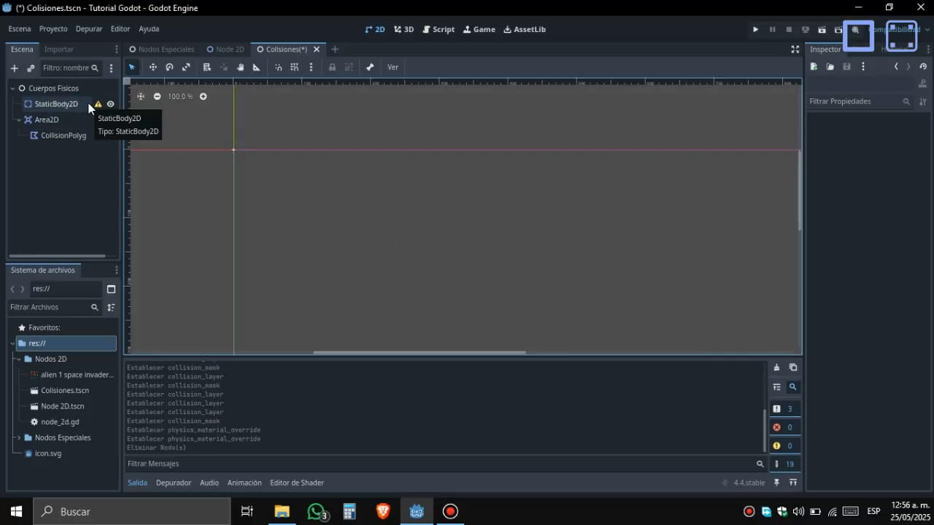
- Check the StaticBody2D's configuration warning and add a new CollisionShape2D as its child
mouse_move(99, 106)
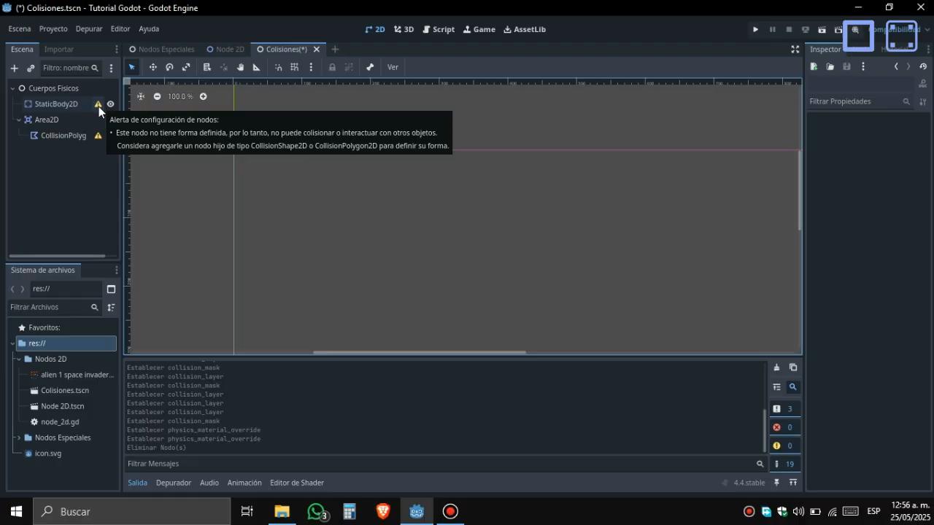
click(57, 106)
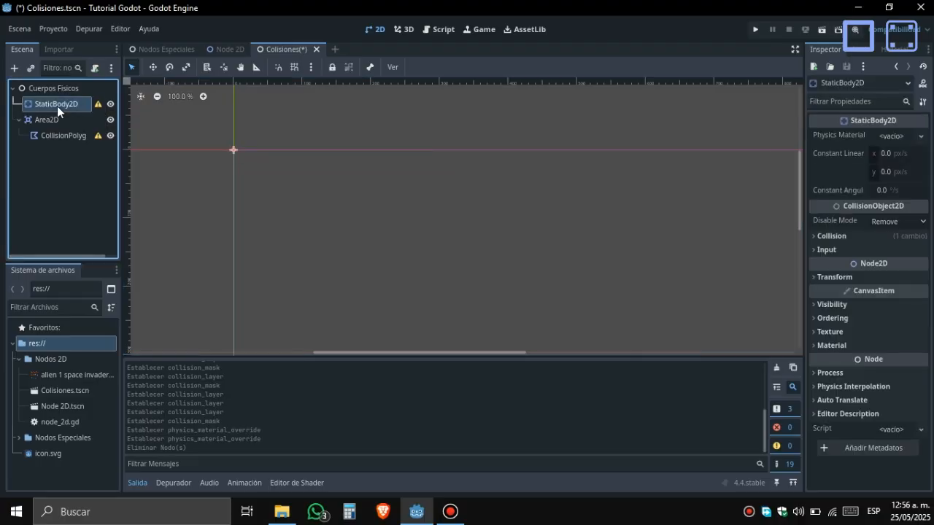
key(ctrl+a)
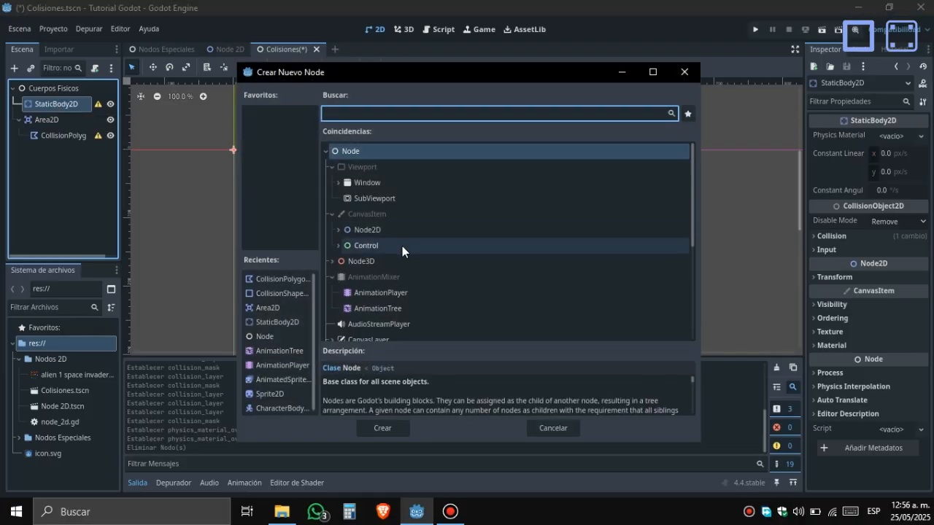
text(co)
text(lli)
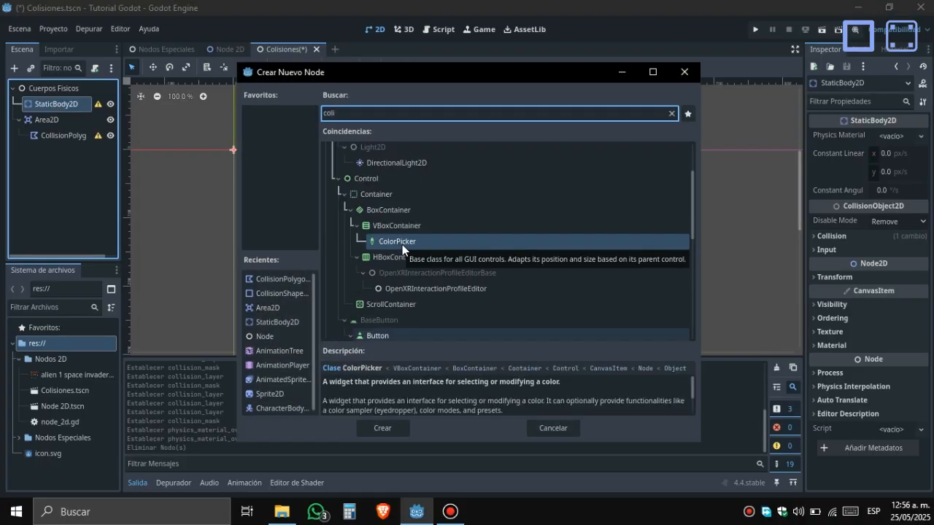
key(BackSpace)
text(li)
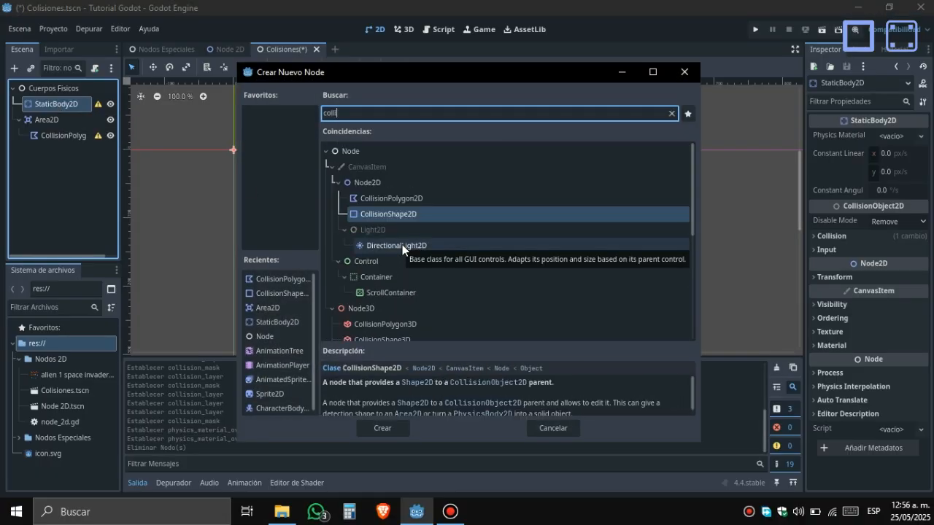
key(Return)
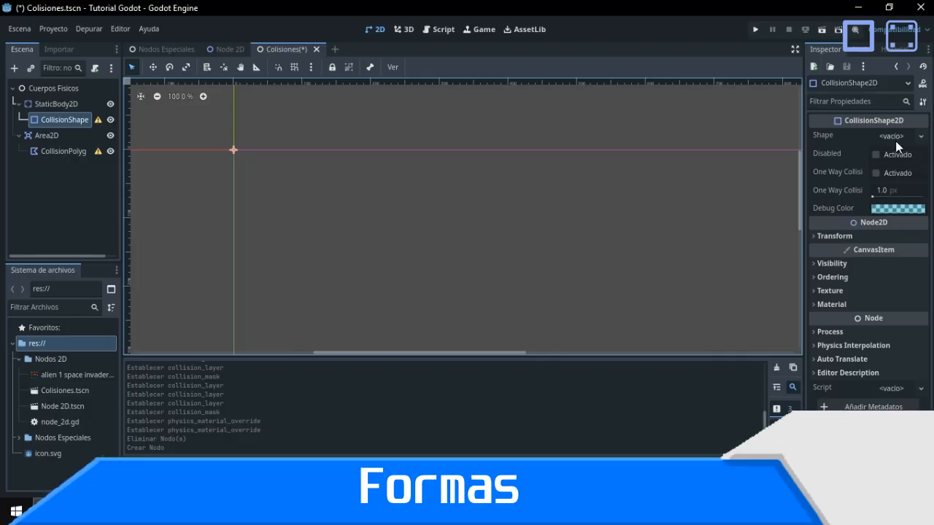
- Try a new ConcavePolygonShape2D as the collision node's shape and add an element to its Segments
click(895, 139)
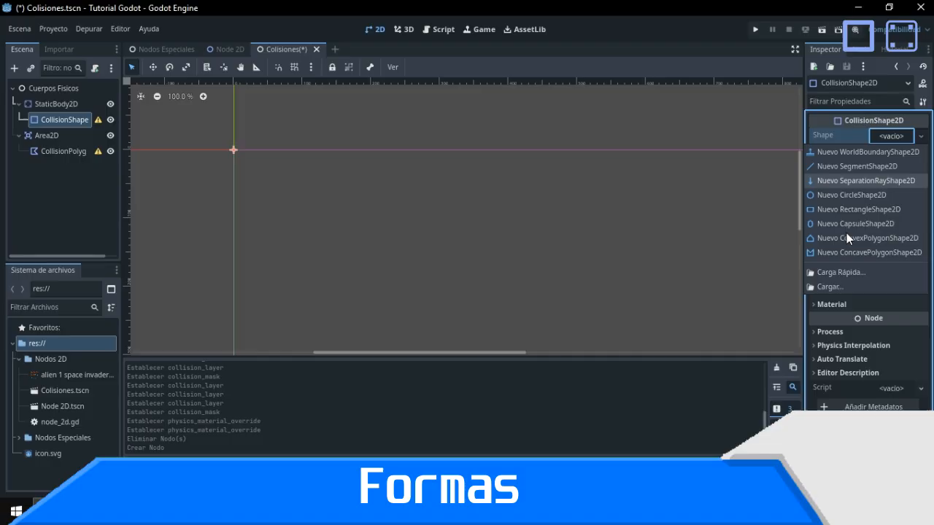
click(885, 252)
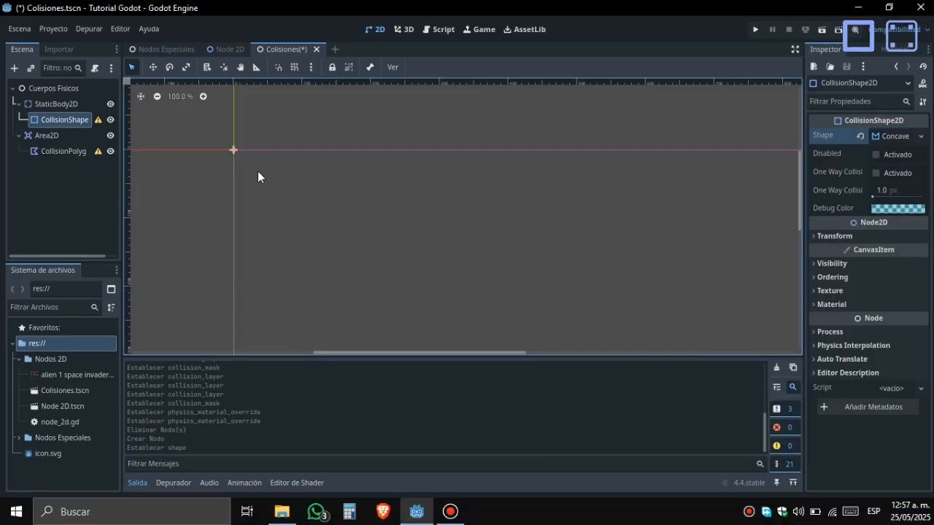
drag(257, 175, 300, 219)
click(73, 120)
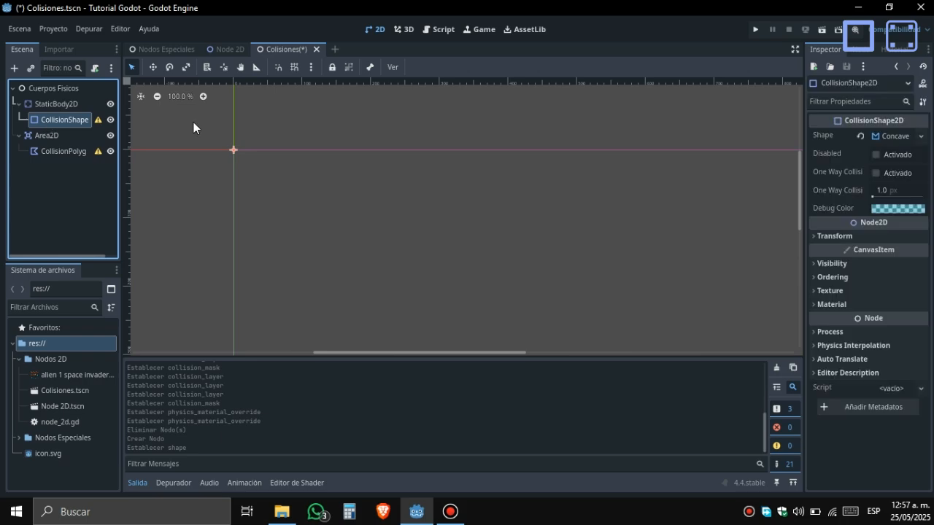
click(895, 137)
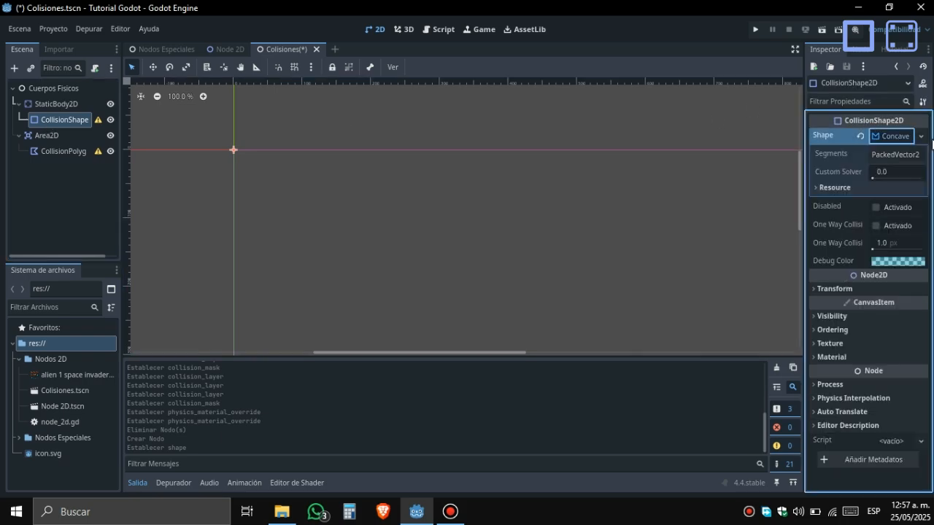
click(907, 154)
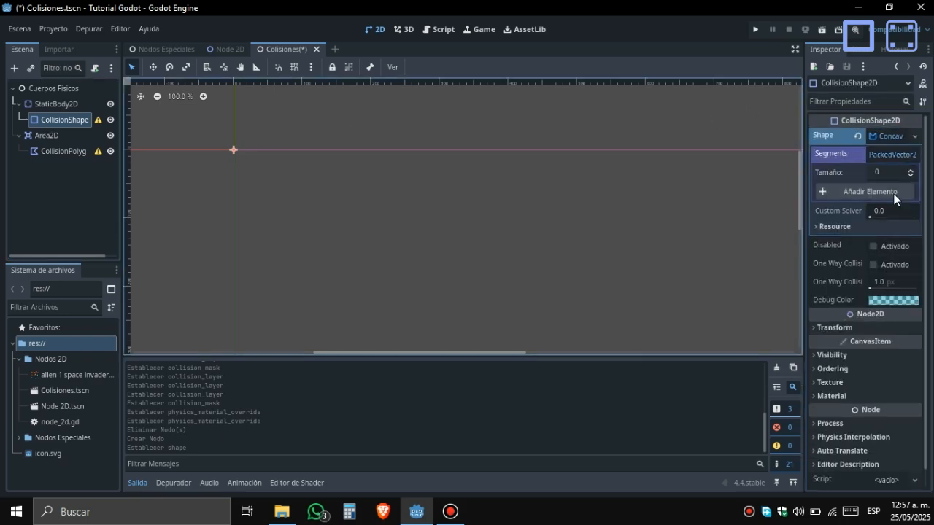
click(888, 191)
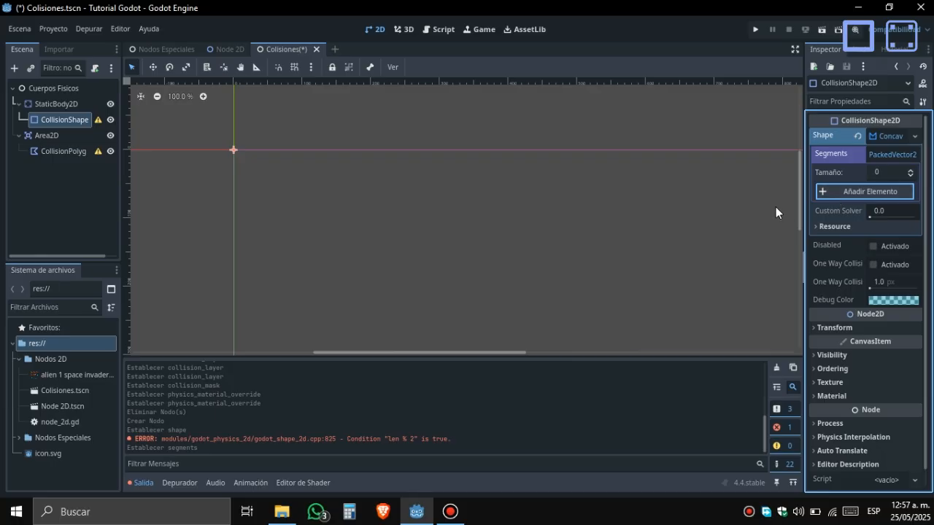
- Try a new ConvexPolygonShape2D as the collision node's shape and collapse its properties
click(915, 136)
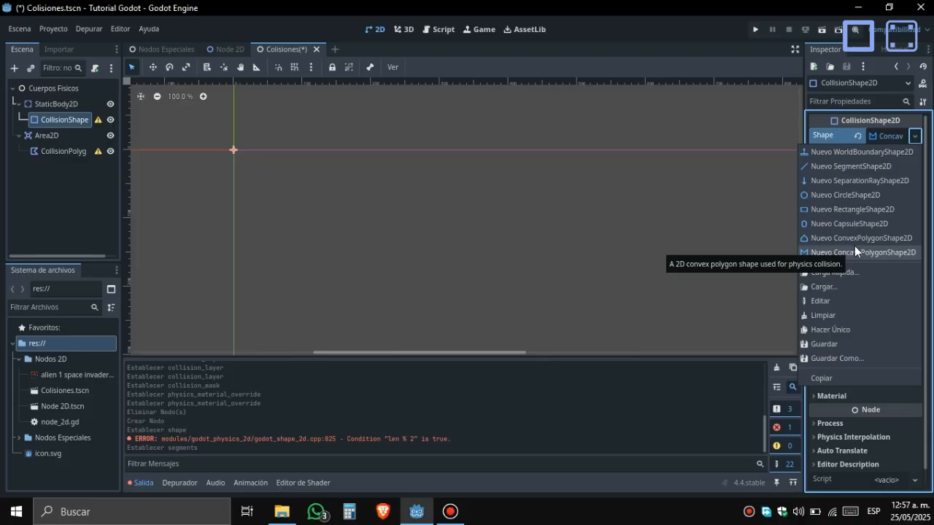
click(898, 238)
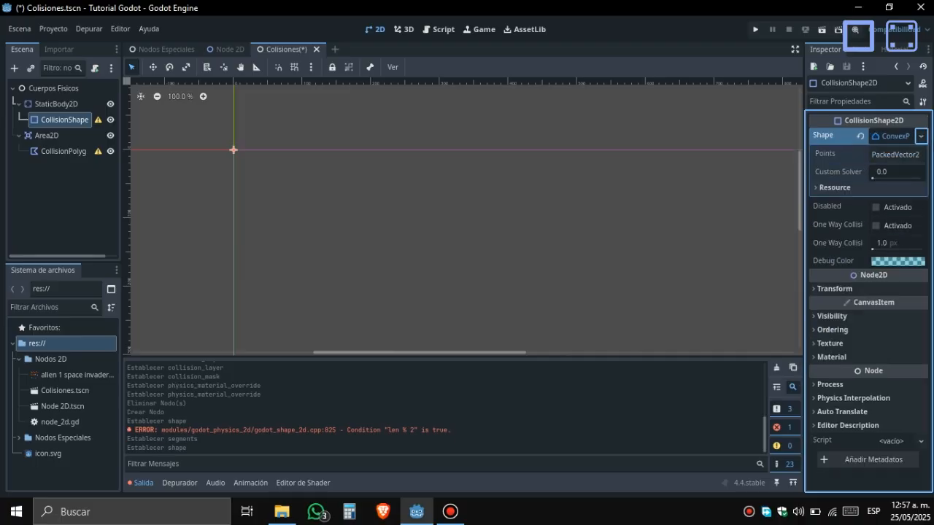
click(909, 139)
- Set the CollisionShape2D's shape to a new CircleShape2D
click(921, 136)
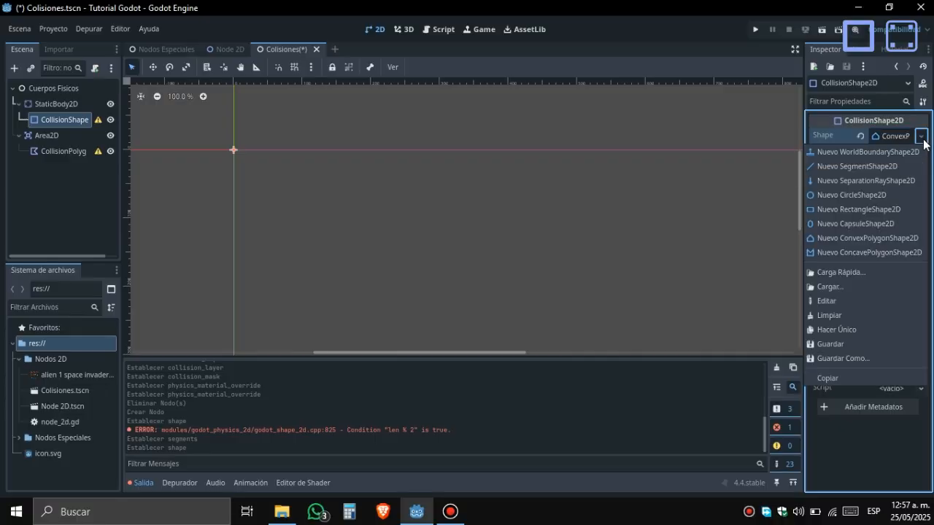
click(870, 197)
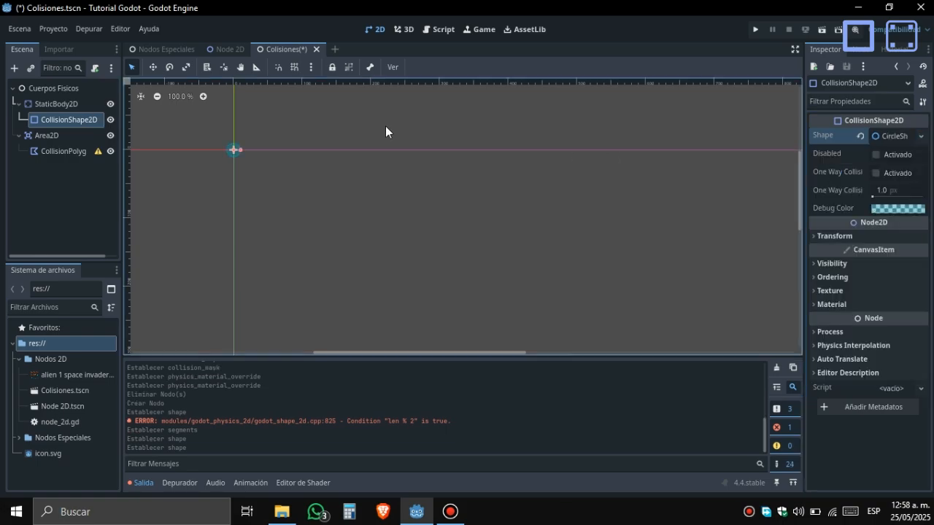
scroll(299, 140, up, 9)
middle_drag(230, 173, 552, 161)
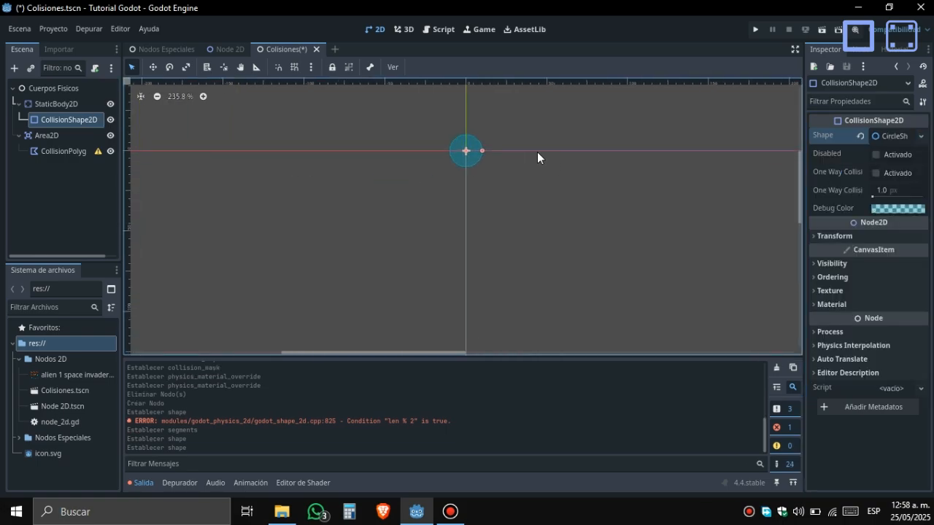
- Expand the circle shape's properties and enlarge its radius to about 24.22 px
click(895, 136)
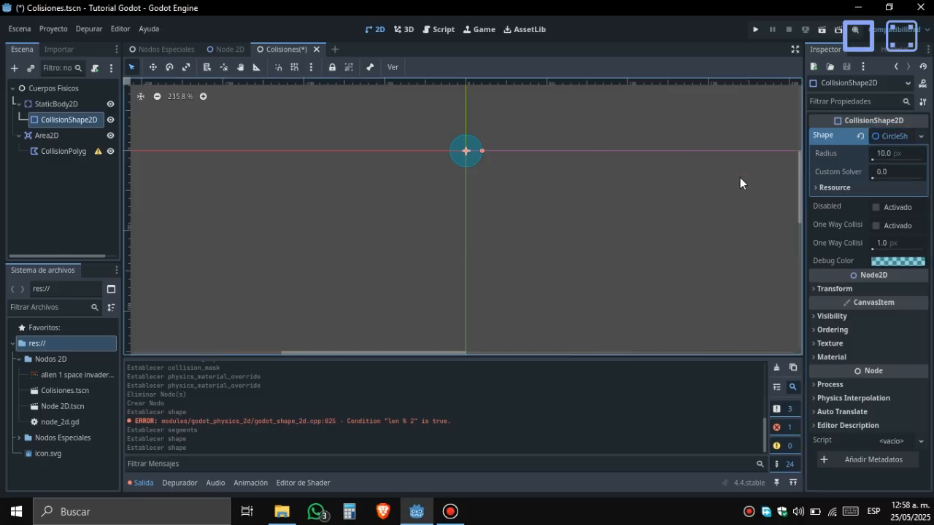
scroll(584, 159, down, 4)
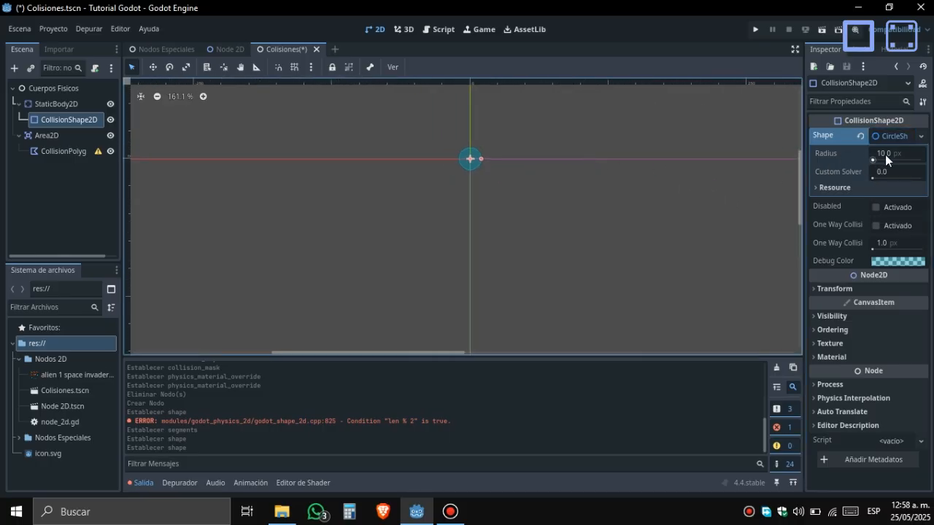
mouse_move(872, 160)
mouse_down()
mouse_move(890, 160)
mouse_move(872, 159)
mouse_up()
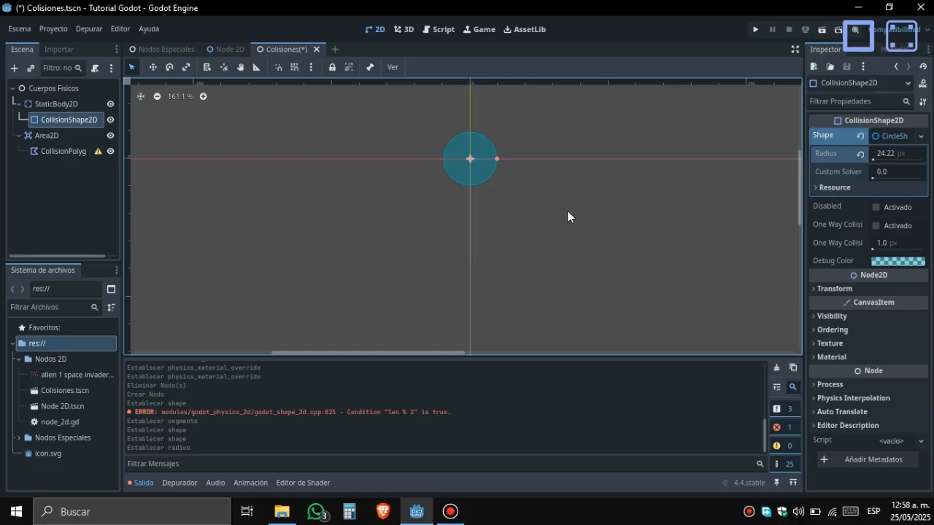
- Set the circle shape's radius to 0 and collapse the shape's properties
click(879, 154)
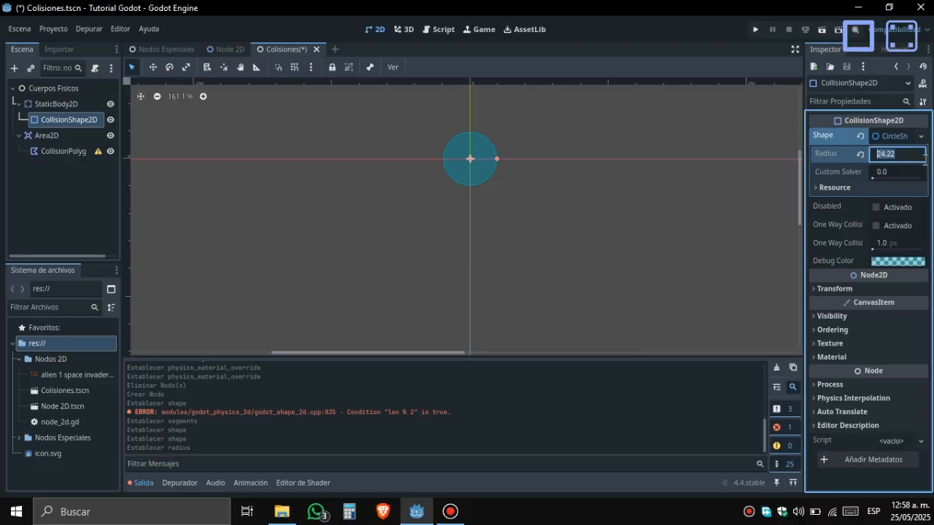
click(903, 151)
click(903, 153)
click(903, 153)
click(904, 153)
text(0)
key(Return)
click(903, 140)
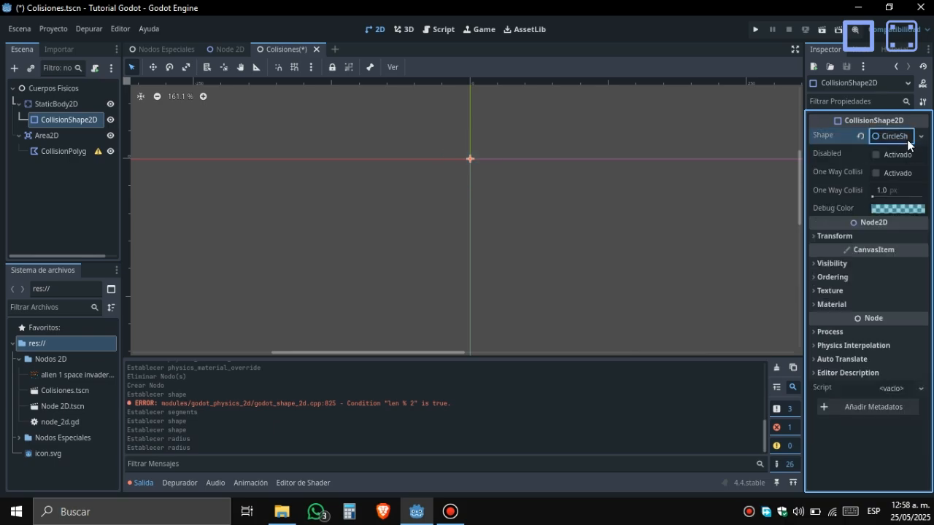
- Replace the circle with a new RectangleShape2D and stretch it from one corner to about 169 × 133 px
click(921, 136)
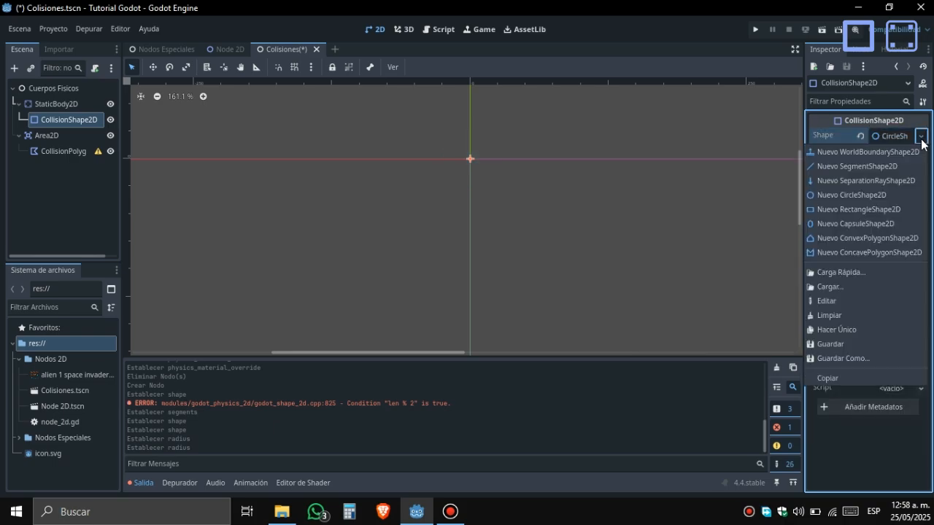
click(840, 210)
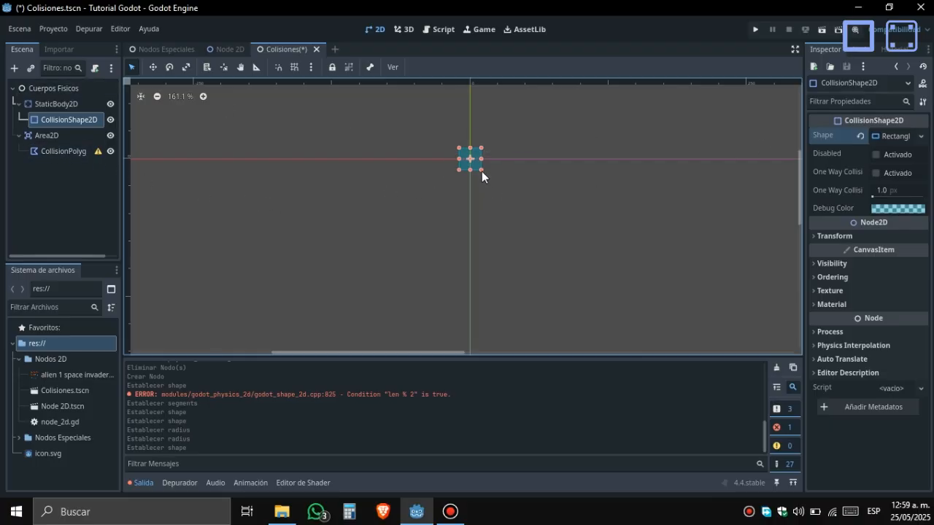
drag(480, 169, 645, 294)
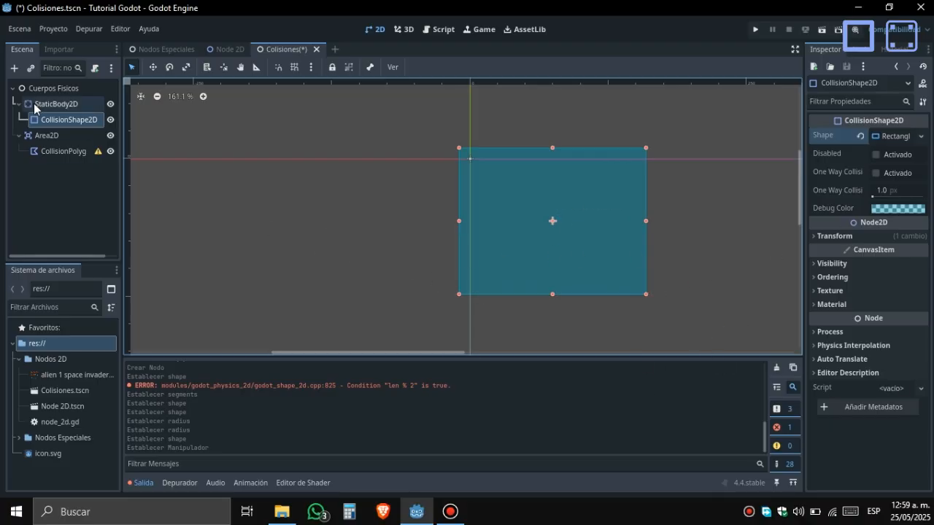
click(52, 105)
key(ctrl+v)
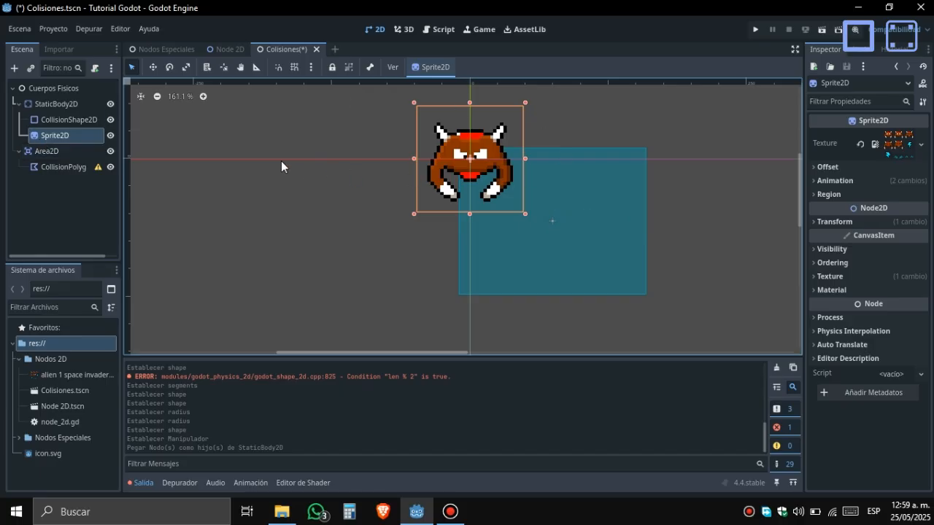
key(ctrl+z)
- Copy the CollisionShape2D, paste it as another child of StaticBody2D, and move the copy beside the original to about (-191, 57)
click(60, 122)
key(ctrl+c)
click(57, 103)
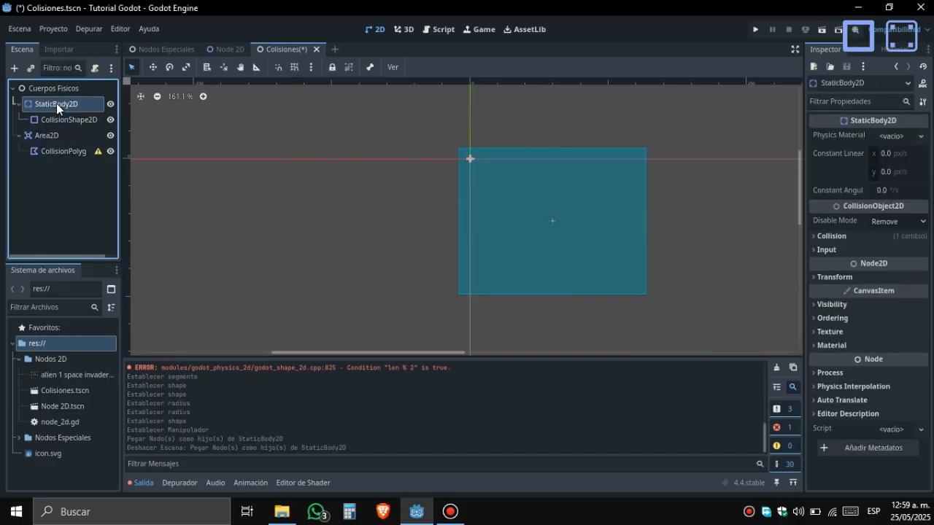
key(ctrl+v)
drag(589, 234, 356, 229)
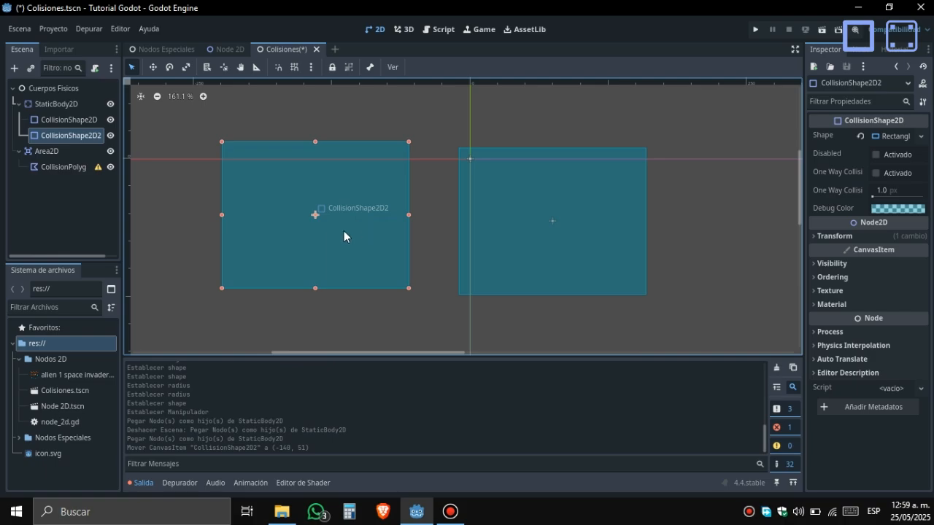
drag(353, 241, 288, 256)
click(516, 244)
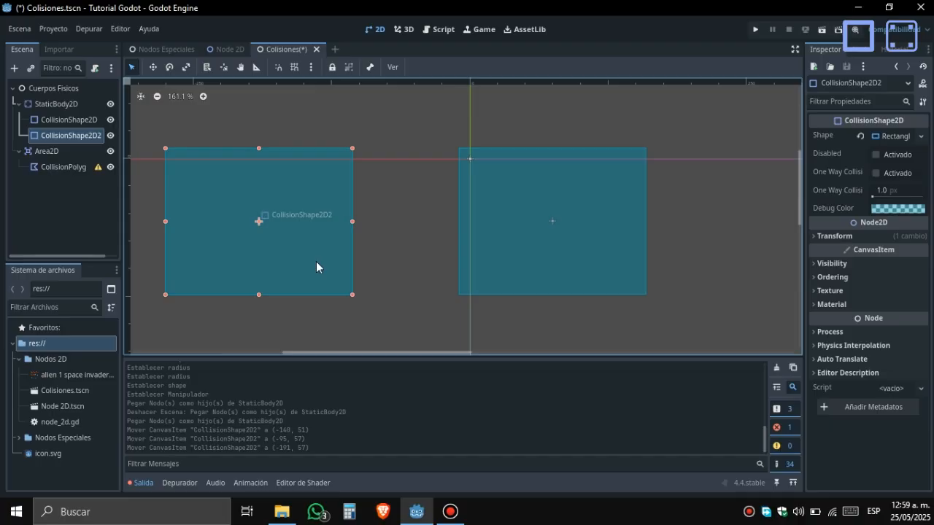
- Delete the duplicated CollisionShape2D2 node from the StaticBody2D
click(70, 132)
key(Delete)
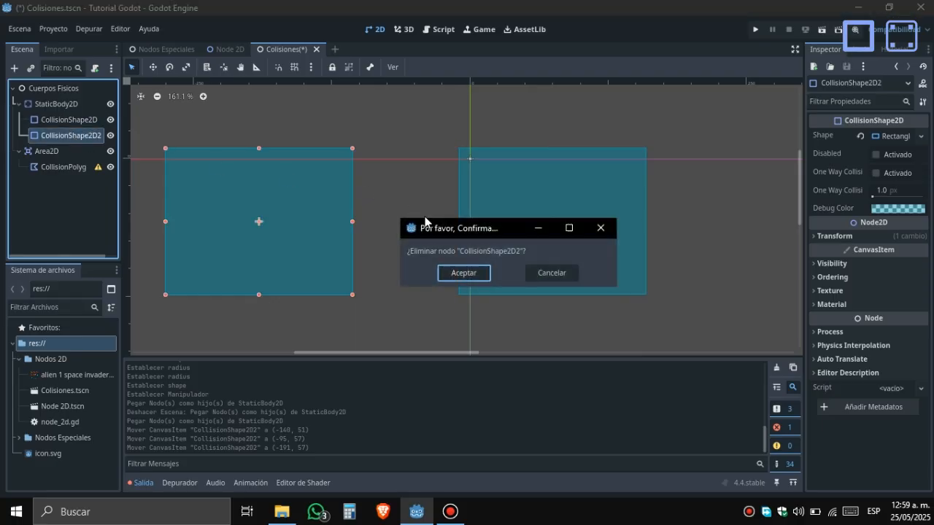
click(461, 272)
- Expand the remaining CollisionShape2D's rectangle properties and resize the rectangle to about 52 × 141 px
click(519, 208)
click(896, 144)
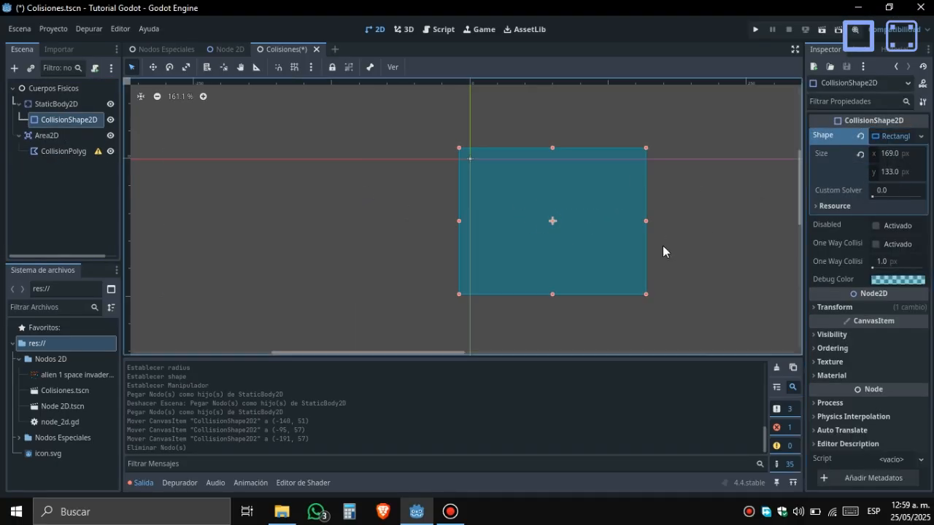
drag(646, 293, 680, 303)
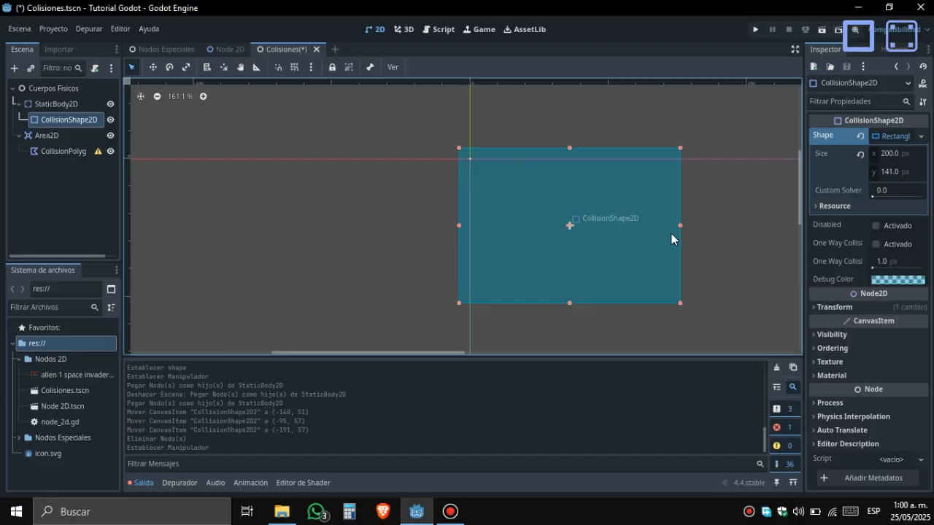
drag(679, 227, 517, 255)
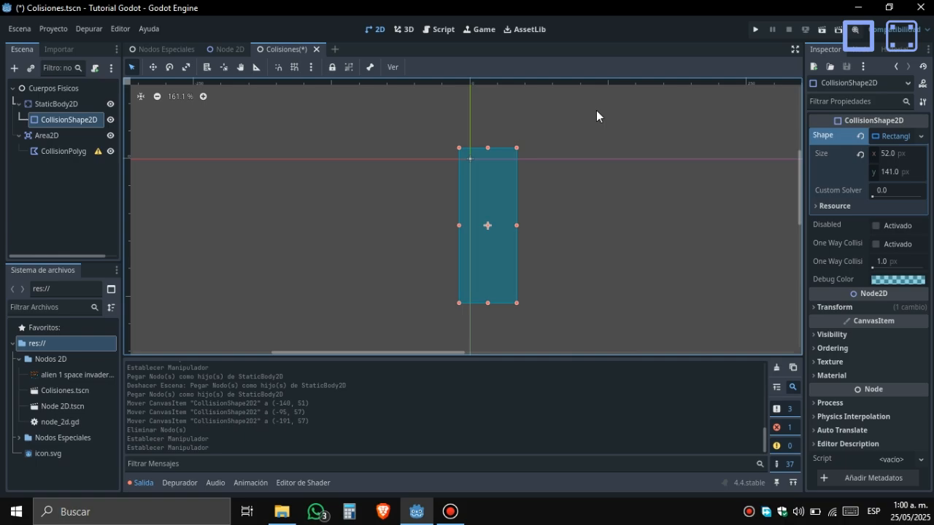
- Replace the rectangle with a new CapsuleShape2D as the collision node's shape
click(884, 136)
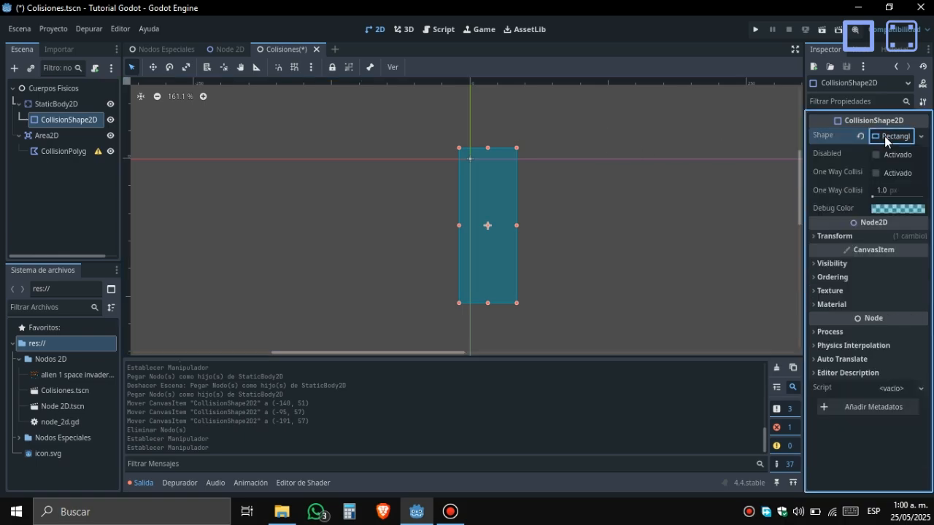
click(919, 137)
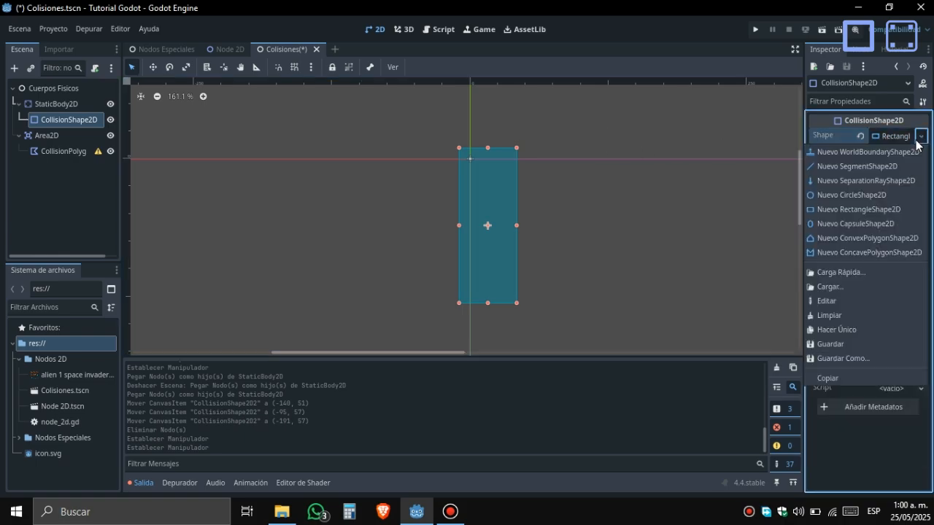
click(845, 222)
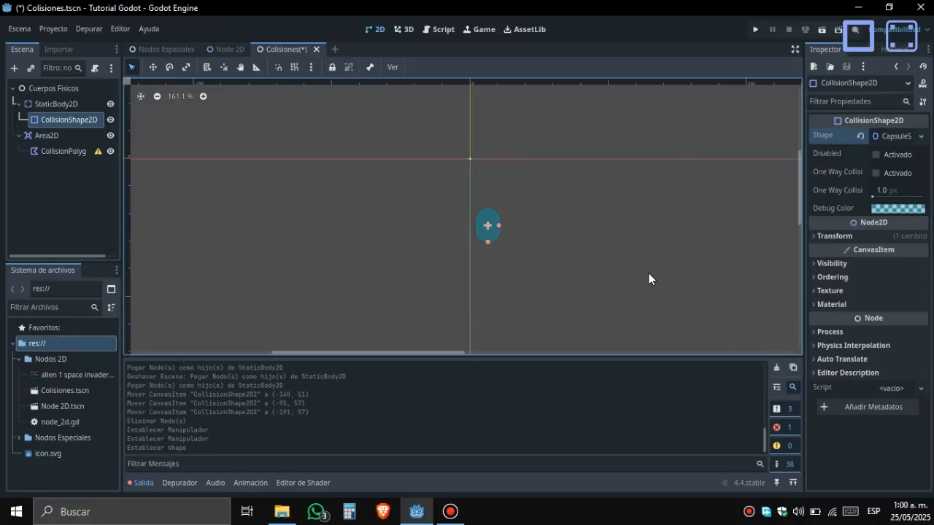
- Expand the capsule's properties and resize it to a radius of about 188.5 px and a height of about 699 px
click(904, 137)
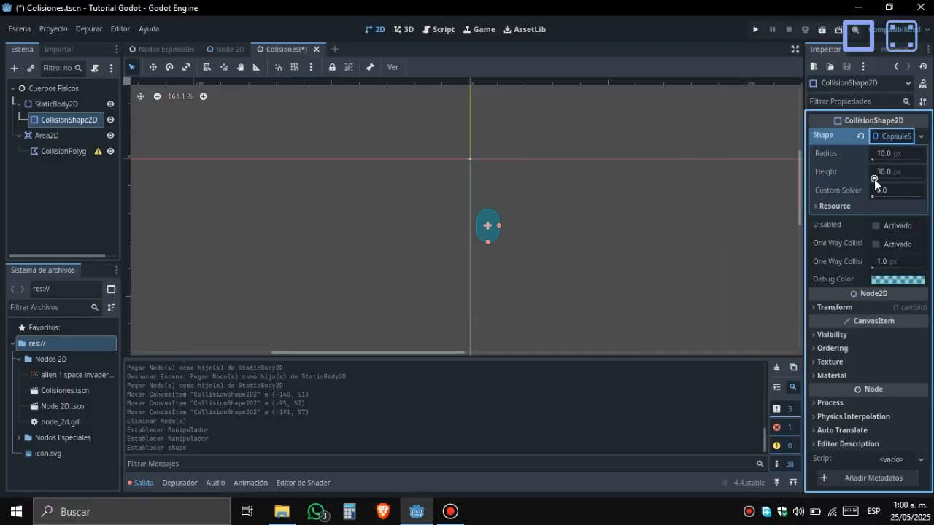
drag(874, 179, 878, 161)
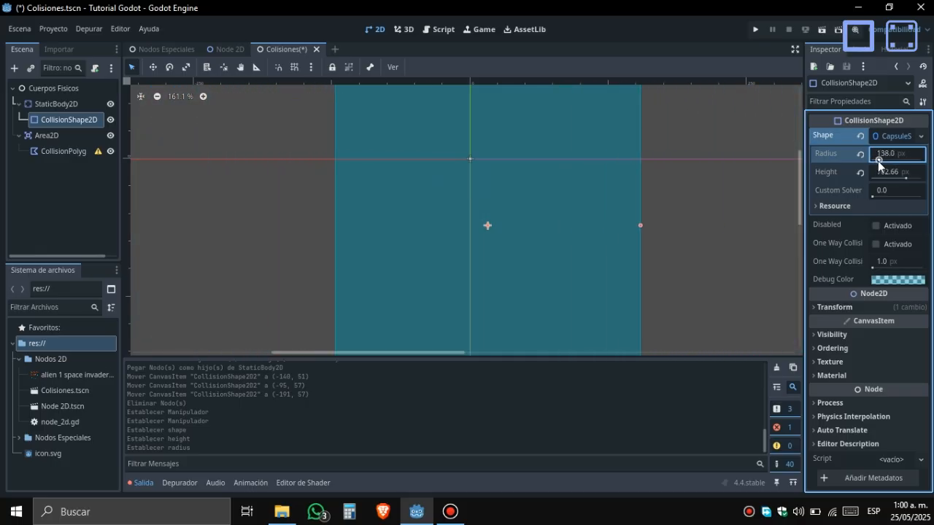
scroll(550, 166, down, 5)
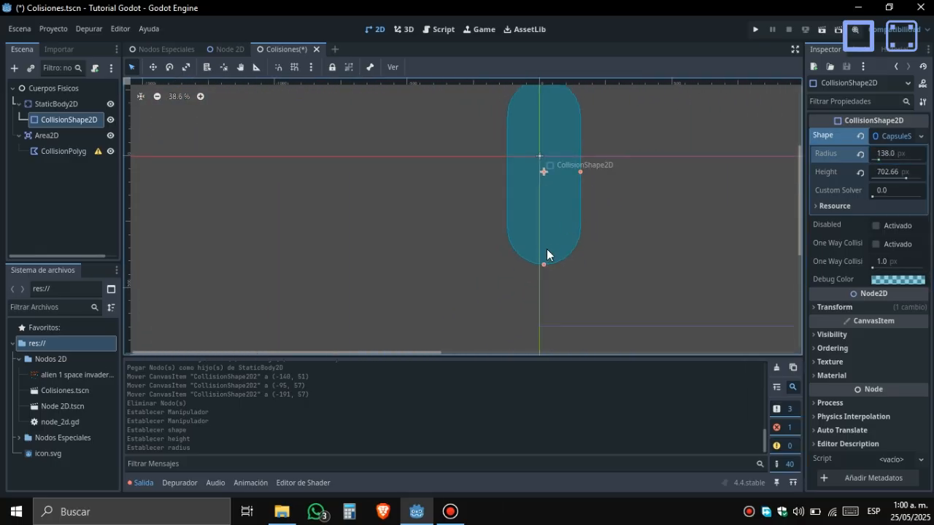
drag(545, 261, 596, 172)
drag(543, 223, 543, 264)
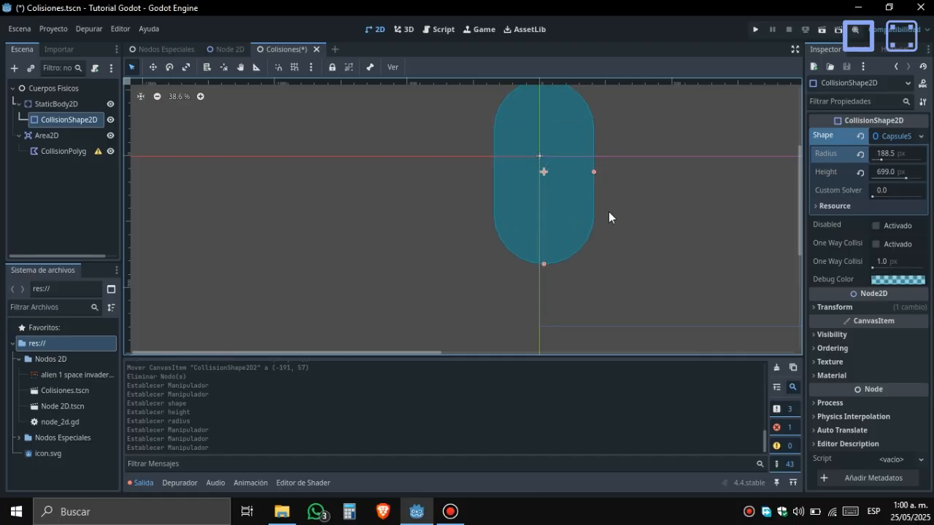
- Replace the capsule with a new SeparationRayShape2D and lengthen the ray to about 176.5 px
click(895, 137)
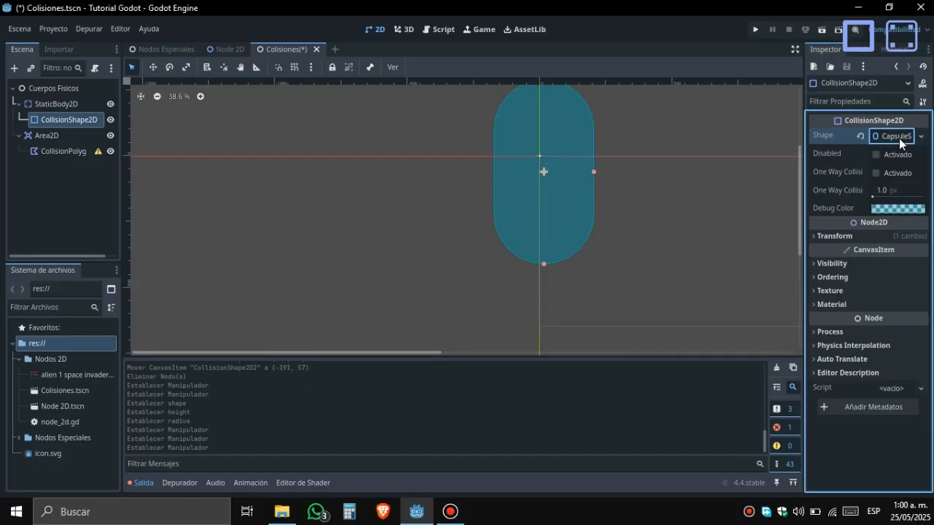
click(897, 137)
click(920, 137)
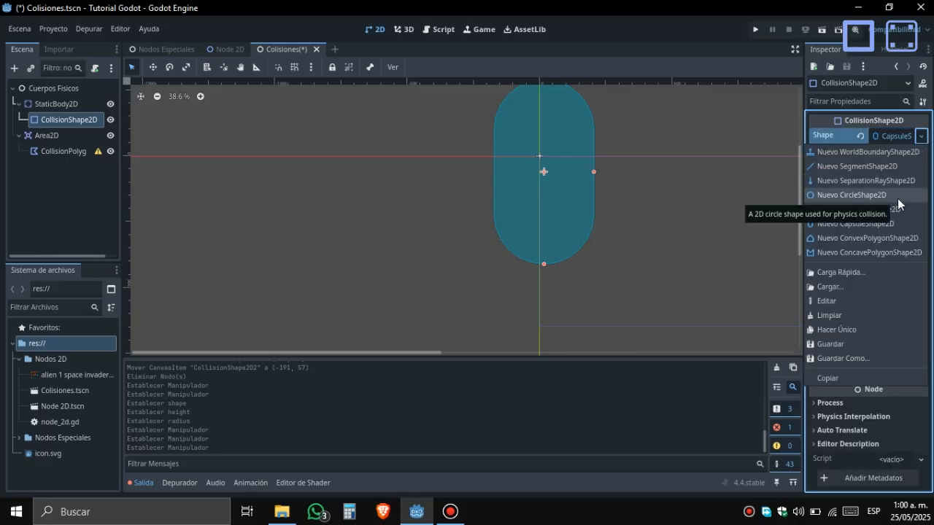
click(894, 181)
scroll(542, 171, up, 5)
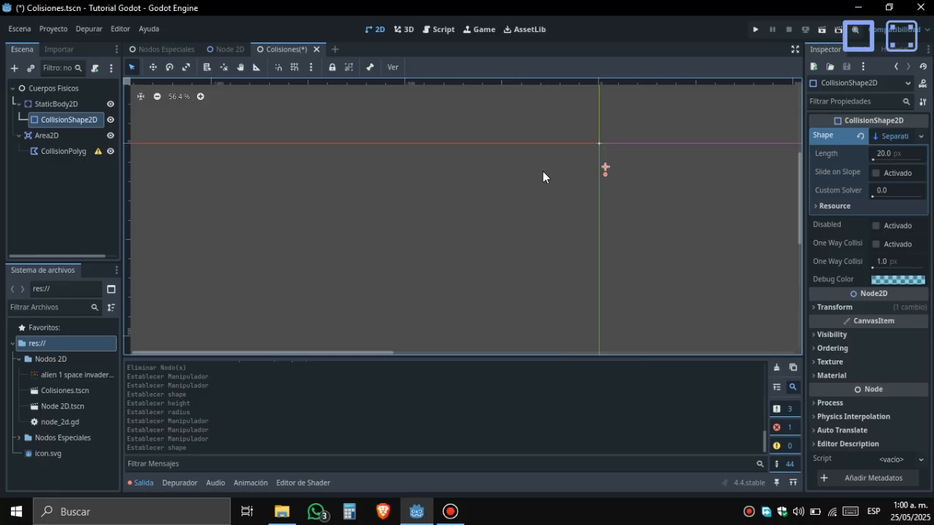
drag(639, 177, 640, 274)
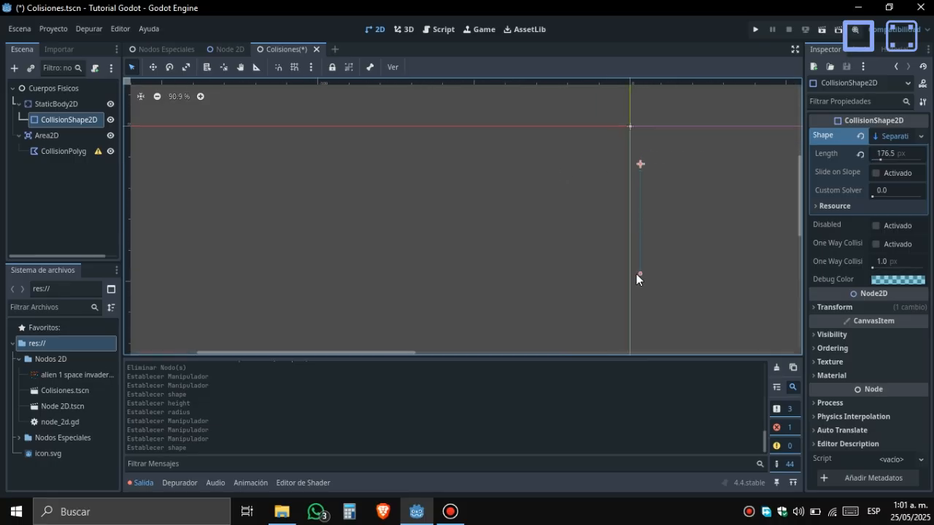
- Replace the ray with a new SegmentShape2D, placing point A at about (-228, 177.5) and point B at about (151, 75.5)
click(884, 141)
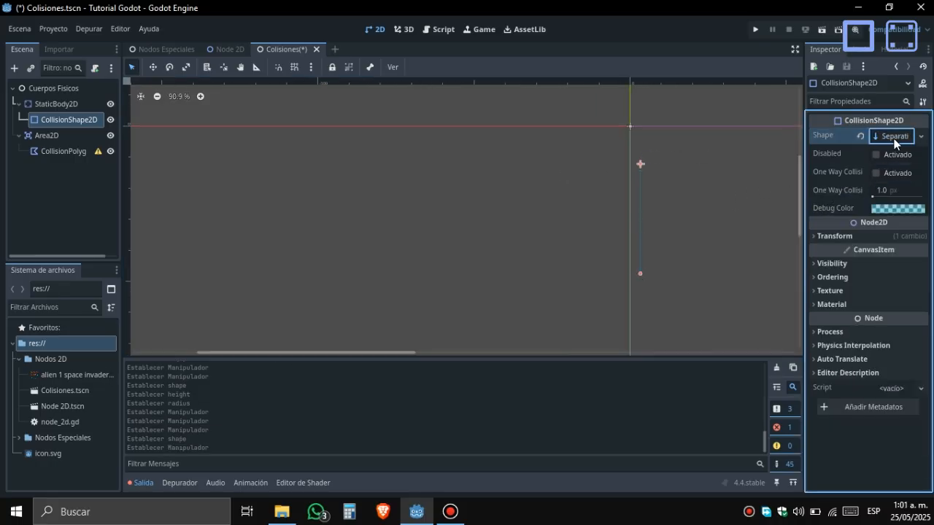
click(894, 140)
click(920, 136)
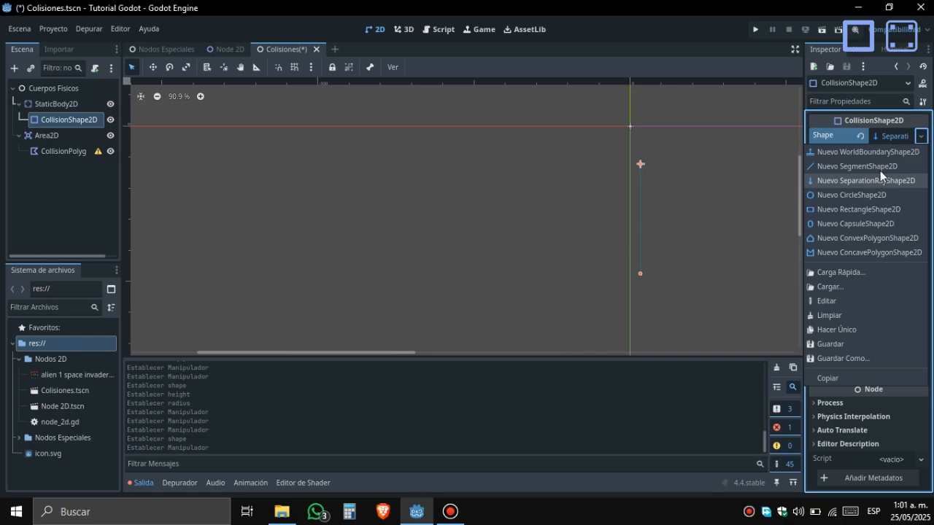
key(Escape)
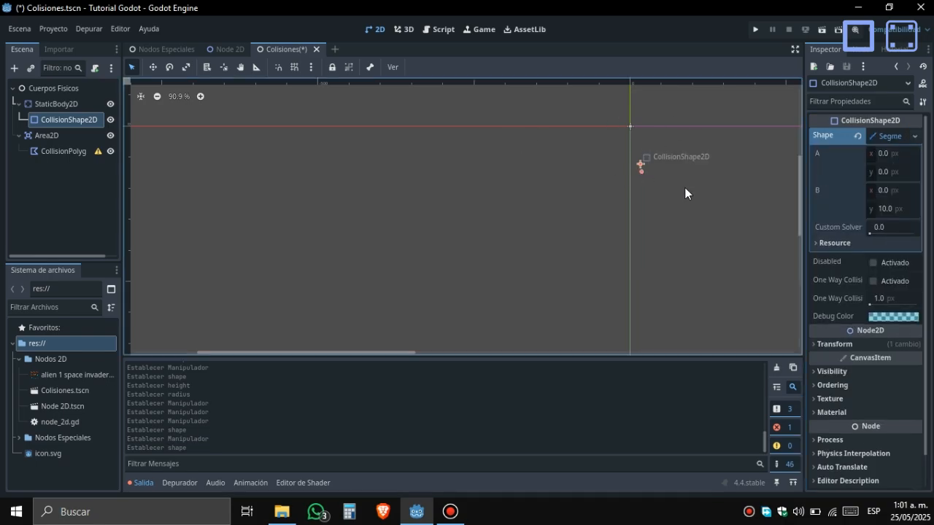
drag(641, 170, 734, 211)
scroll(670, 156, down, 4)
middle_drag(594, 188, 484, 186)
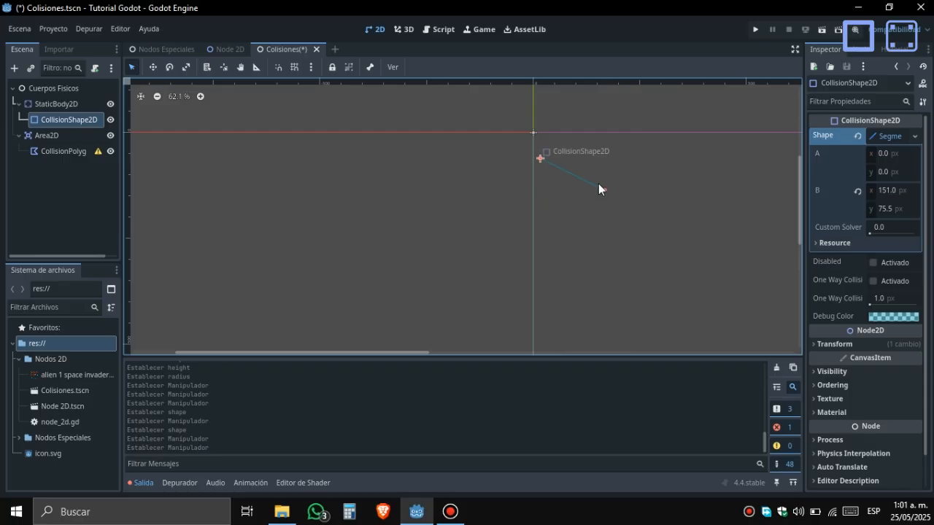
drag(538, 165, 442, 234)
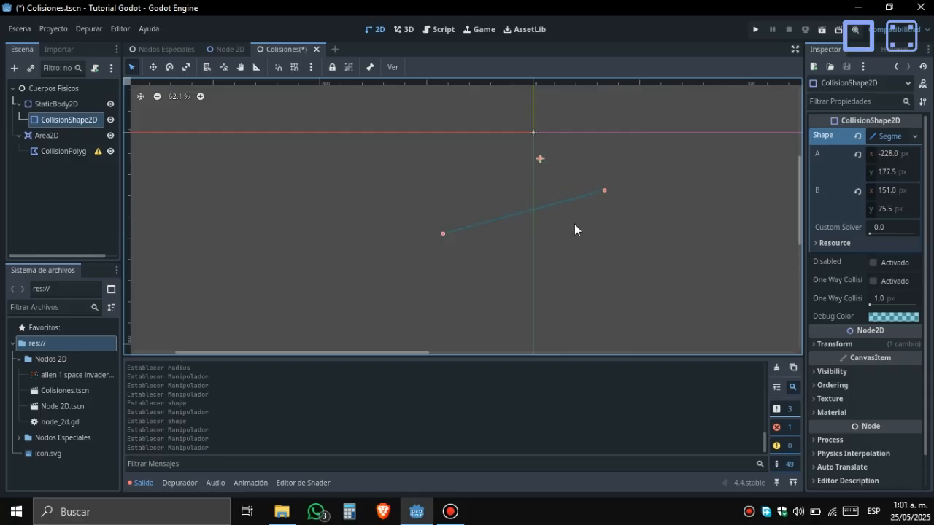
scroll(533, 221, up, 20)
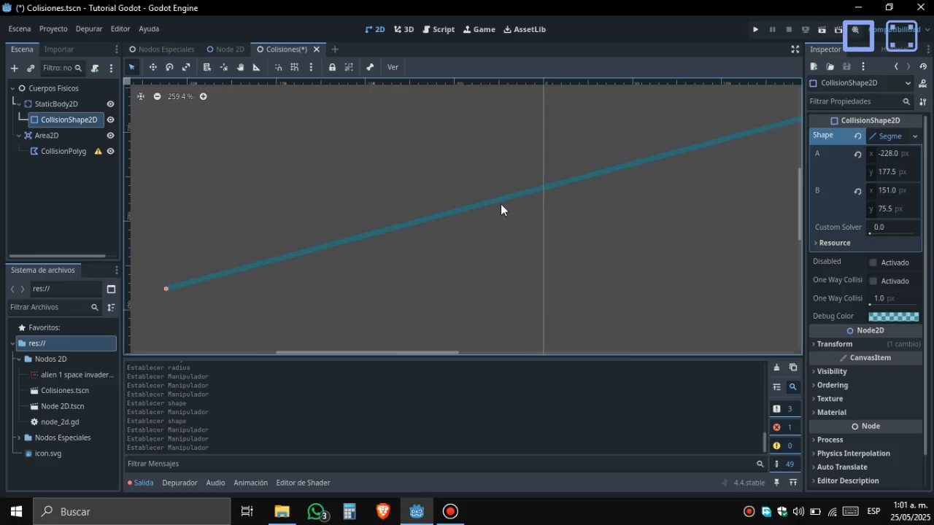
scroll(473, 212, up, 20)
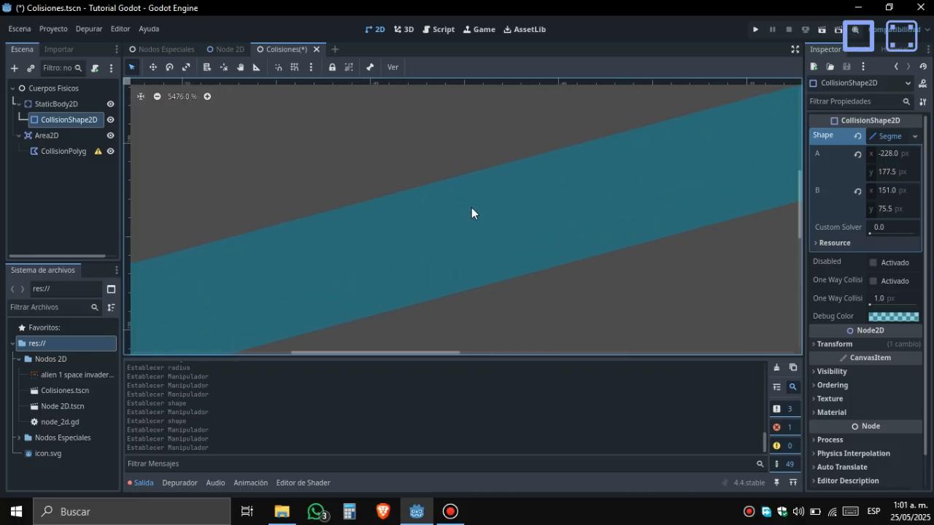
scroll(471, 207, down, 15)
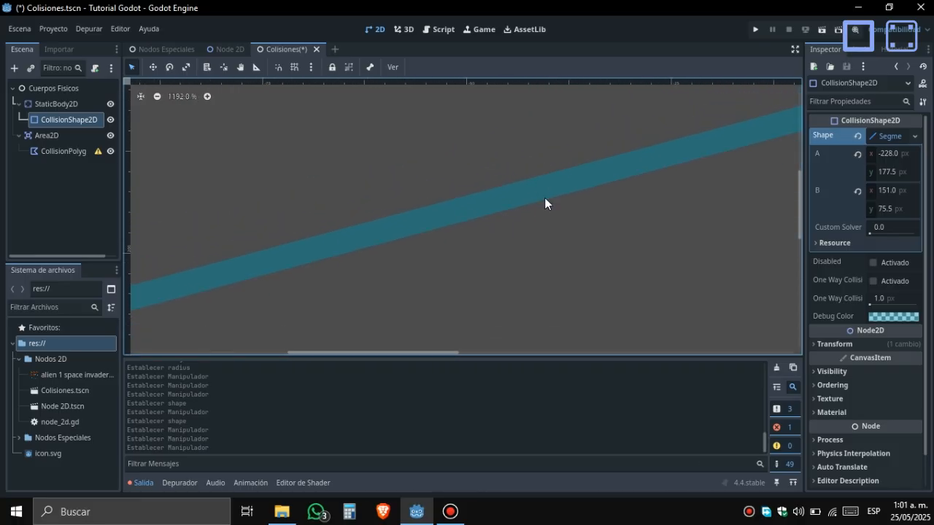
- Replace the segment with a new WorldBoundaryShape2D and tilt its normal arrow slightly
scroll(546, 198, down, 8)
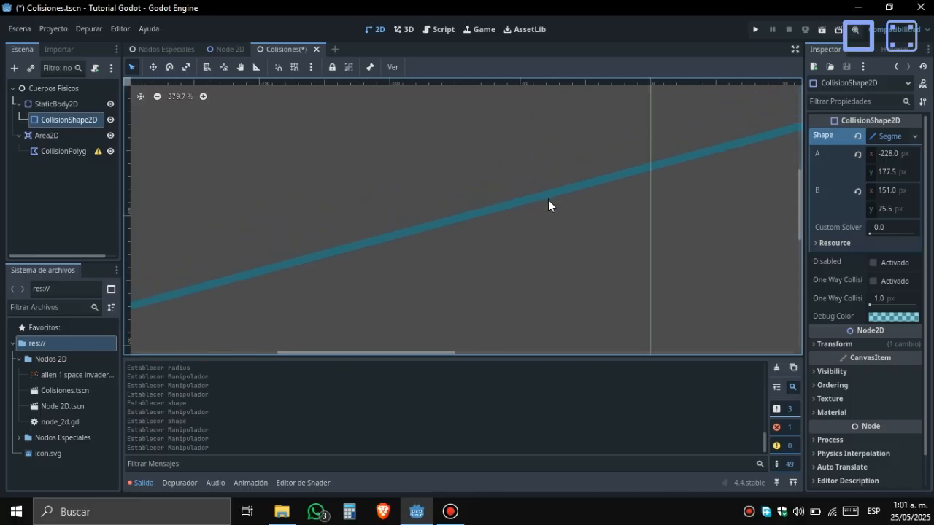
click(883, 135)
click(913, 136)
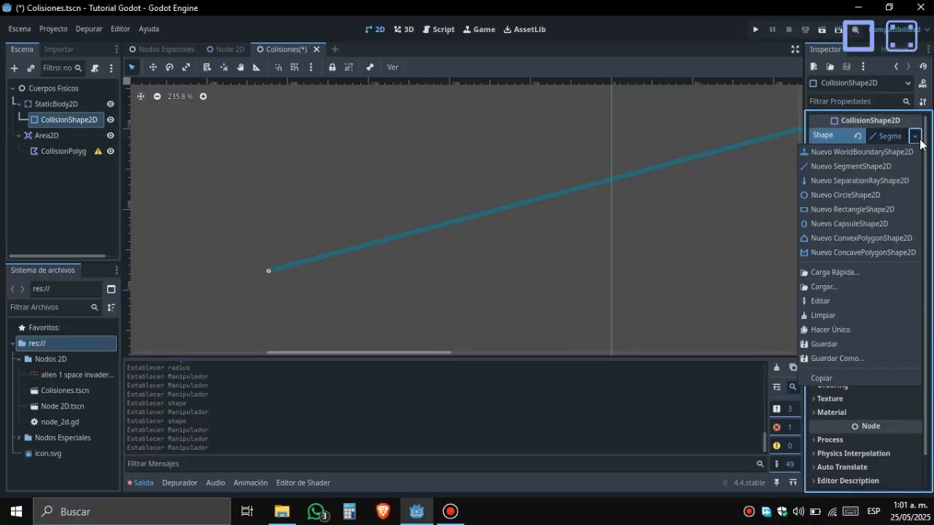
click(877, 158)
scroll(489, 177, down, 4)
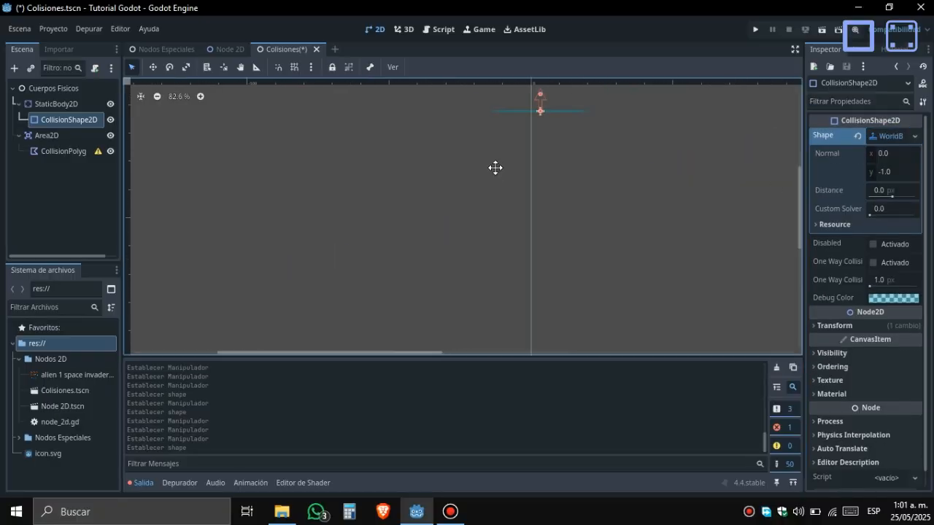
scroll(433, 171, up, 4)
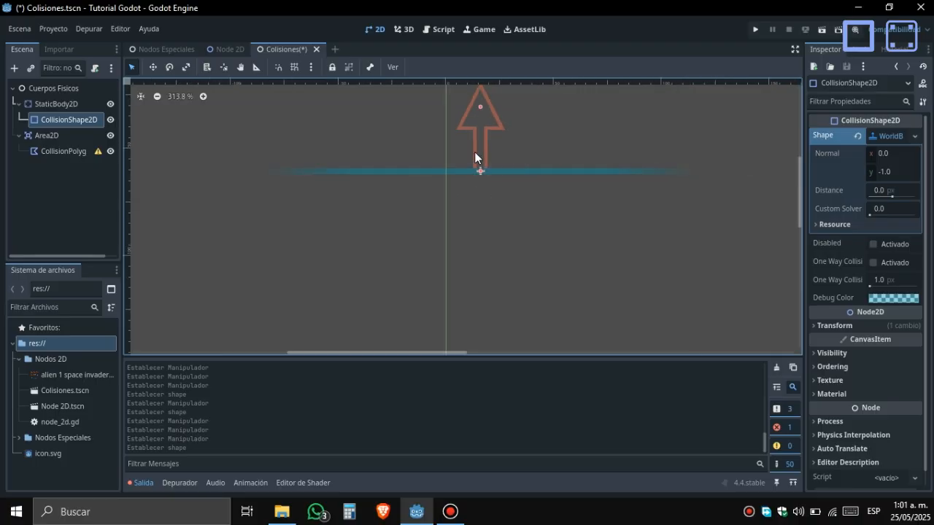
mouse_move(479, 123)
mouse_down()
mouse_move(466, 136)
mouse_move(459, 264)
mouse_move(519, 125)
mouse_move(586, 213)
mouse_move(469, 188)
mouse_move(470, 231)
mouse_move(475, 156)
mouse_move(486, 146)
mouse_move(481, 121)
mouse_up()
- Replace the world boundary with a new RectangleShape2D, enlarge it in width and height, and move it to about (61, 43)
click(887, 139)
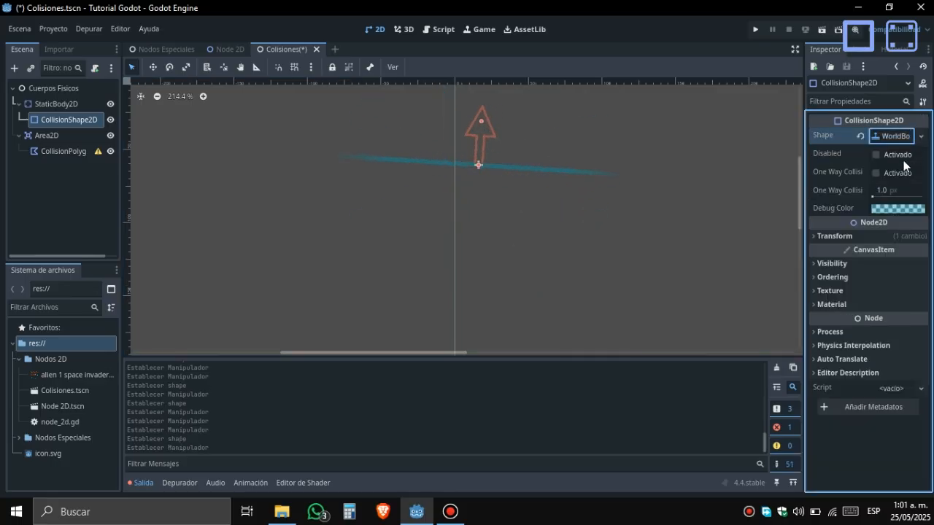
click(918, 136)
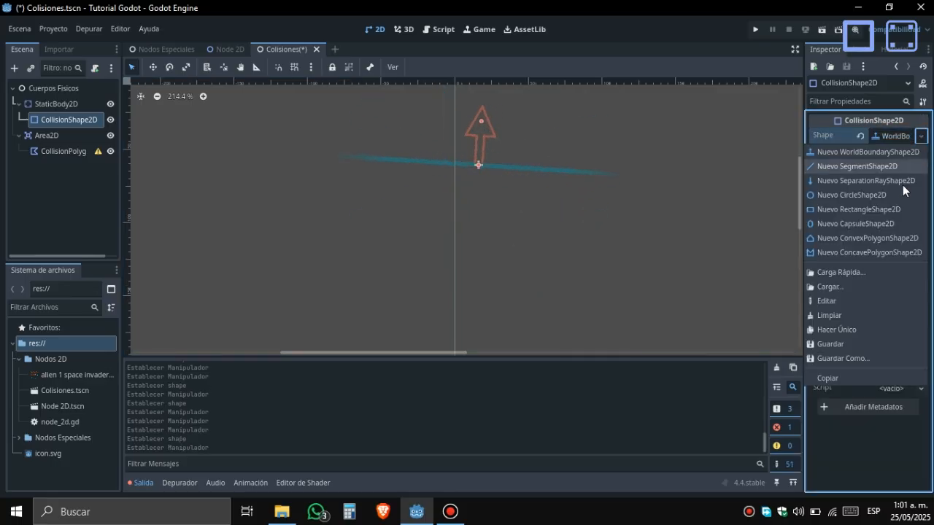
click(834, 209)
scroll(514, 189, down, 3)
drag(513, 191, 617, 191)
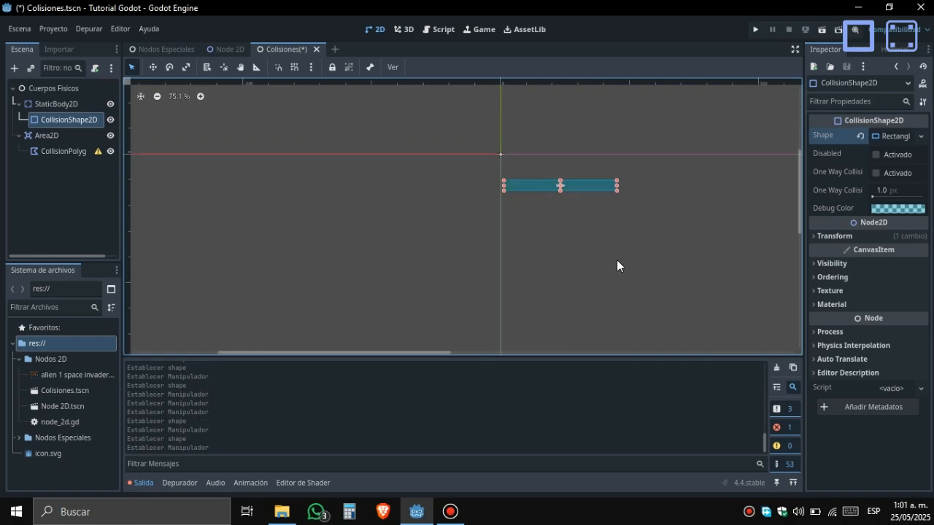
drag(560, 191, 541, 208)
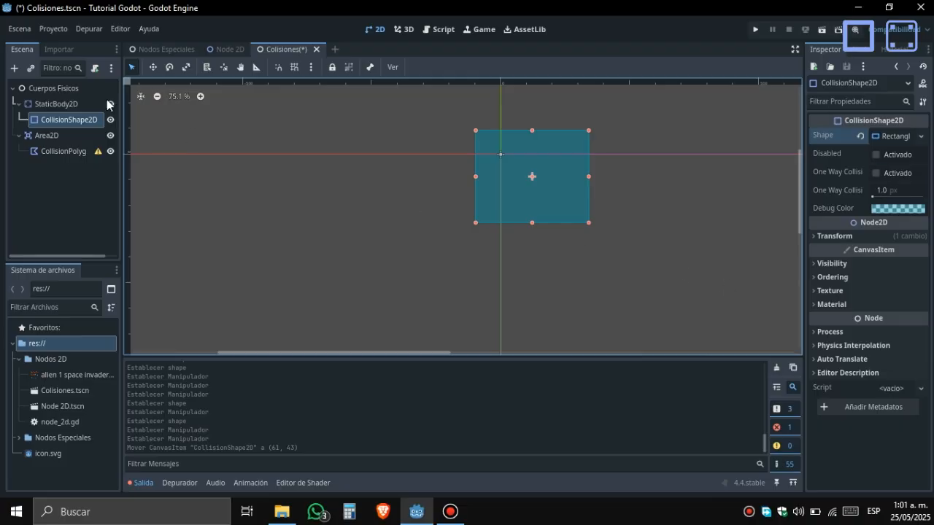
- Switch the CollisionShape2D's Disabled property on and back off to demonstrate its effect on the rectangle
click(61, 109)
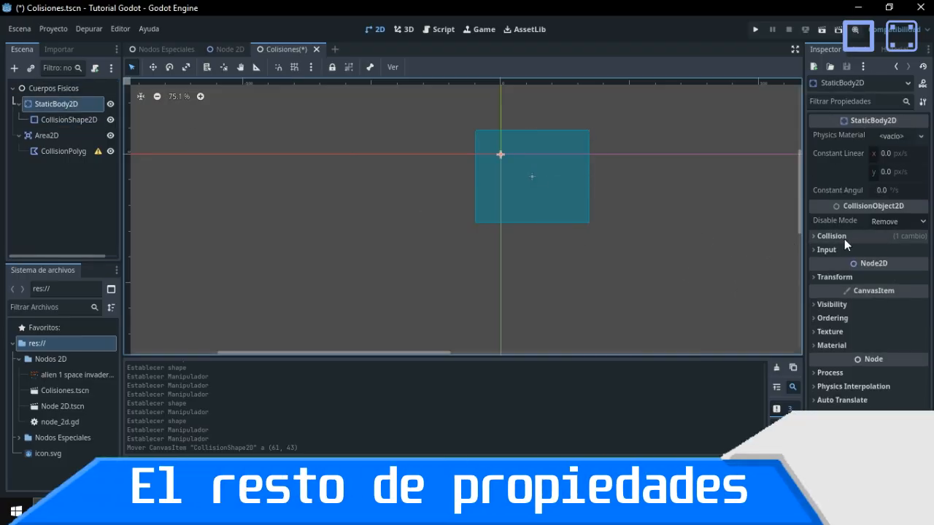
click(70, 121)
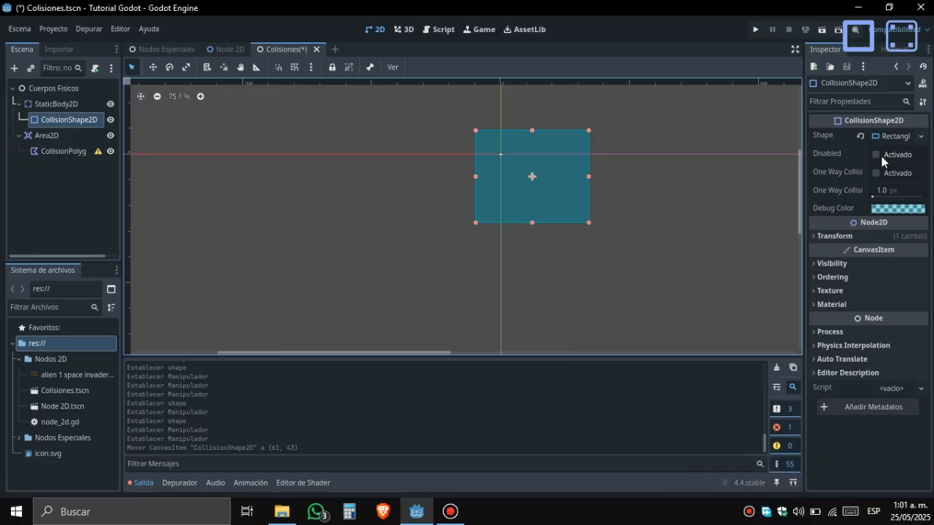
click(880, 155)
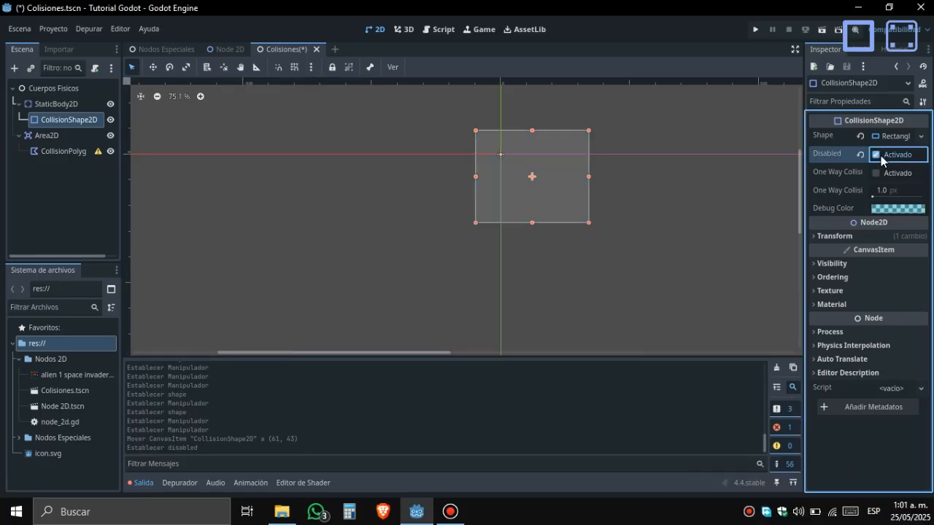
click(616, 253)
click(544, 196)
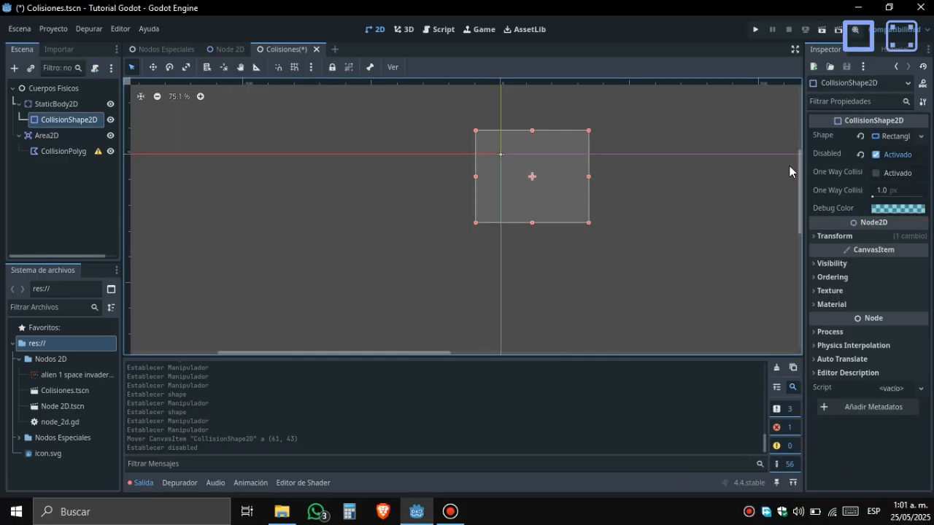
click(876, 154)
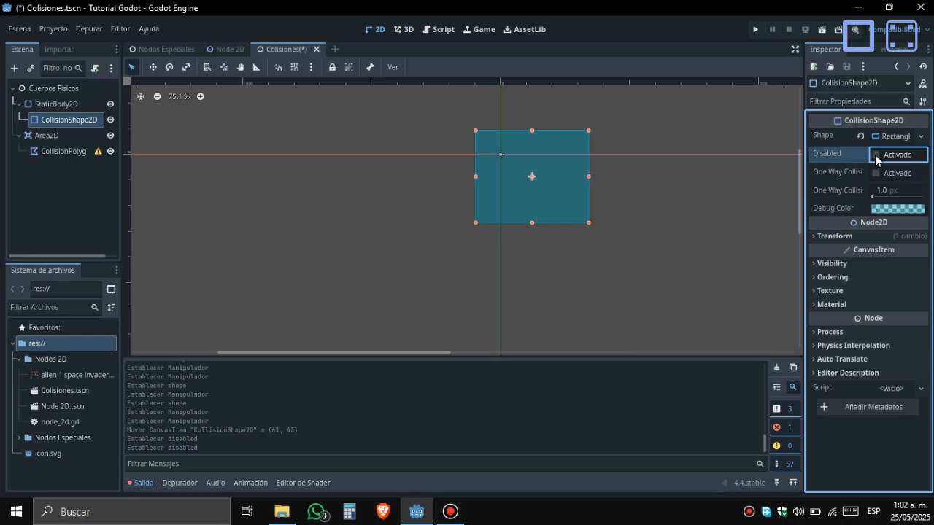
- Enable One Way Collision on the CollisionShape2D and inspect the direction arrow at the rectangle's centre
click(875, 173)
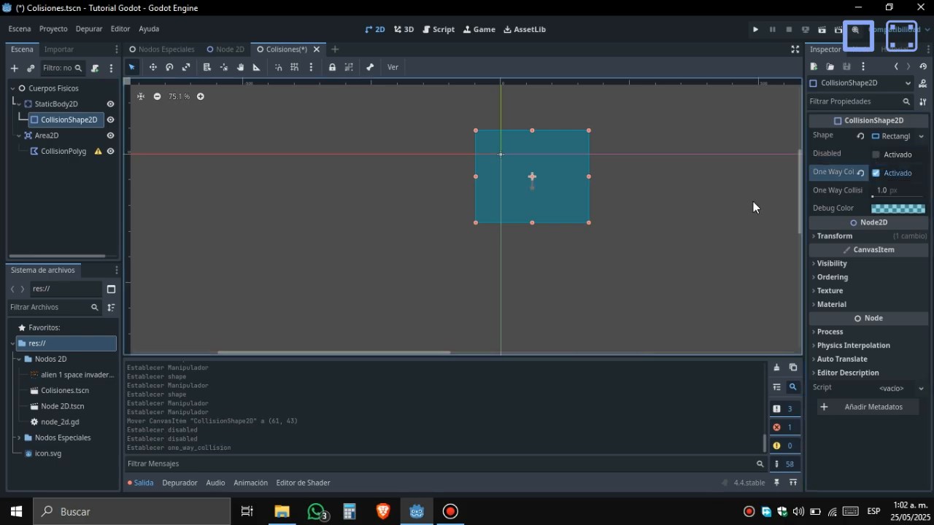
scroll(537, 211, up, 12)
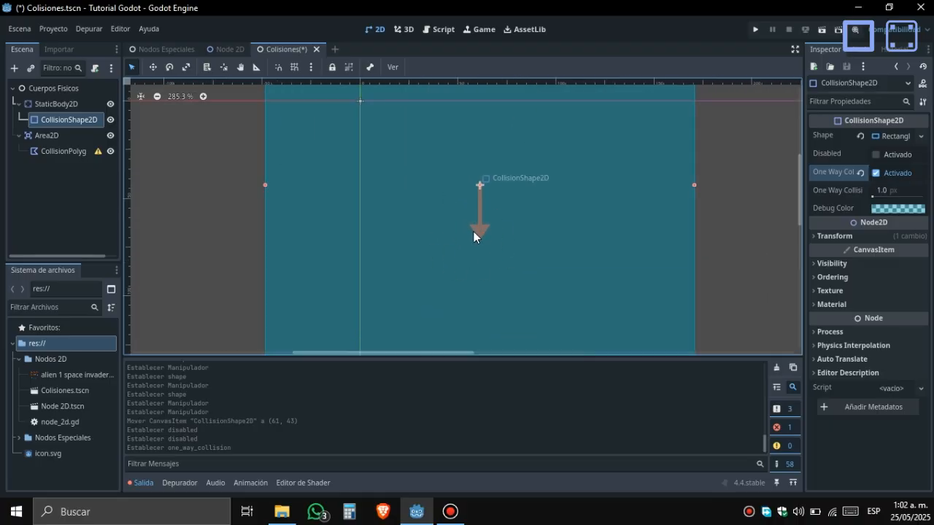
scroll(474, 231, down, 8)
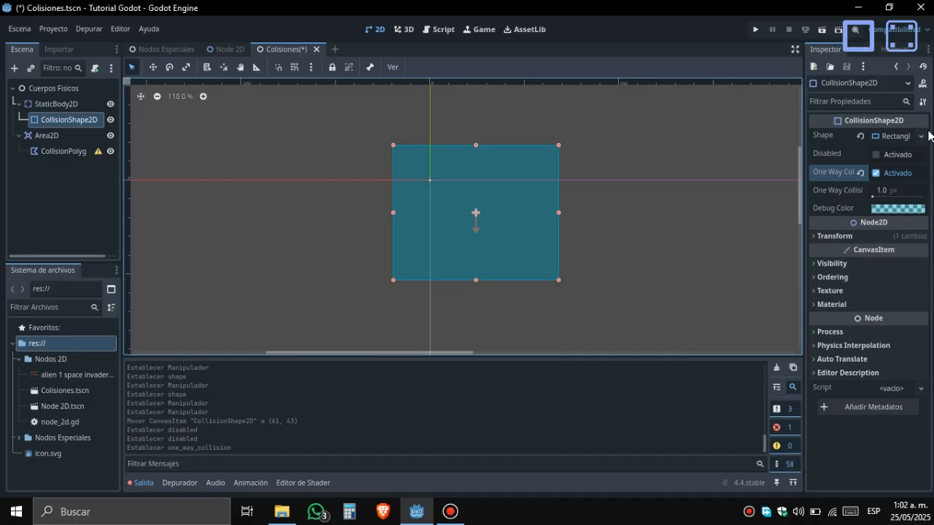
- Rotate the rectangle to about -178 degrees to reverse its one-way direction, and undo the rotation
key(r)
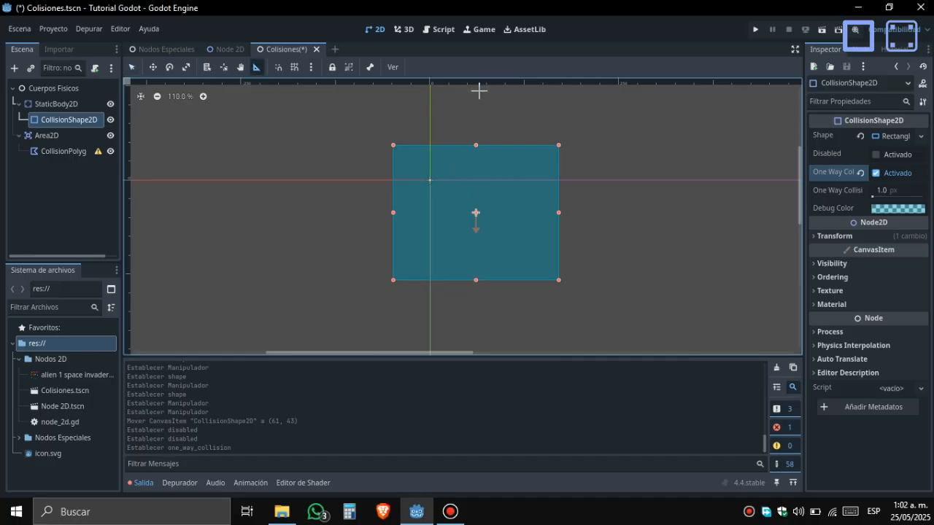
drag(479, 90, 616, 149)
key(e)
drag(362, 111, 602, 296)
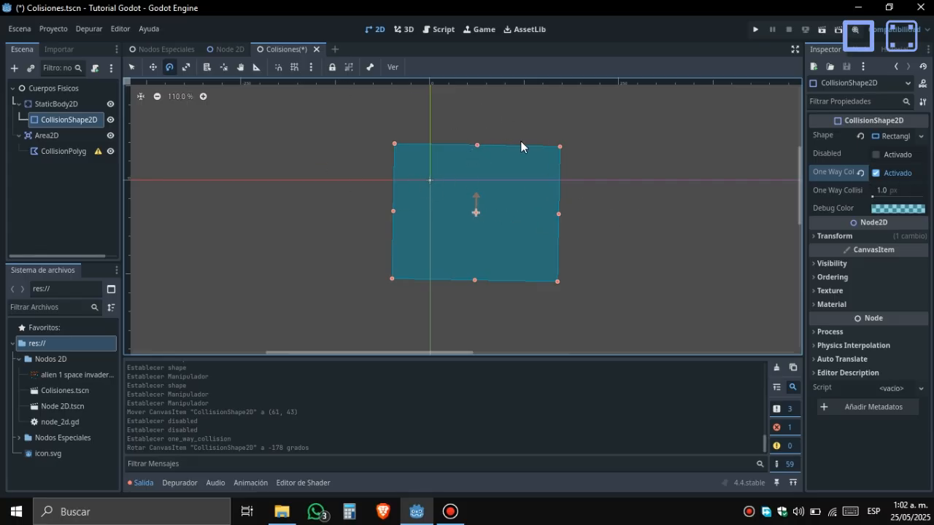
key(ctrl+z)
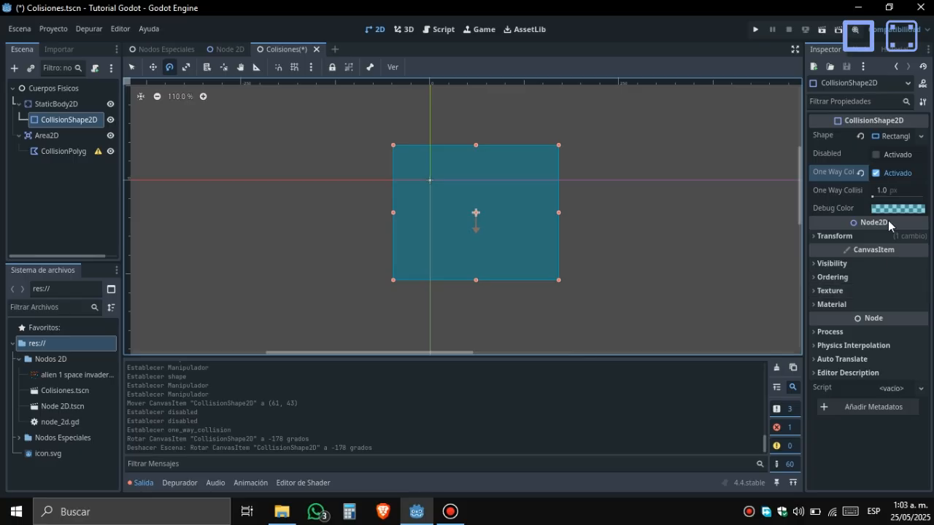
- Turn One Way Collision off and on again, and try one-way margins of about 40.3 px and 0 px
click(875, 176)
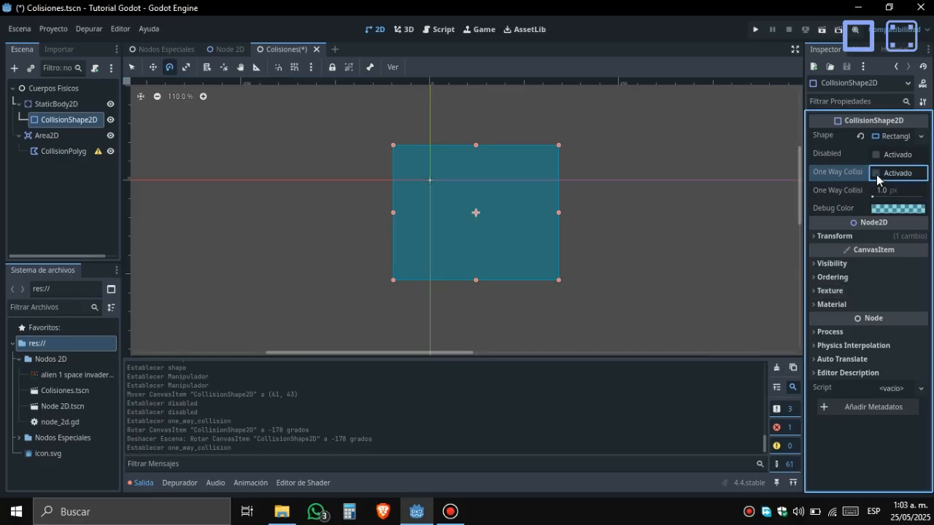
click(876, 175)
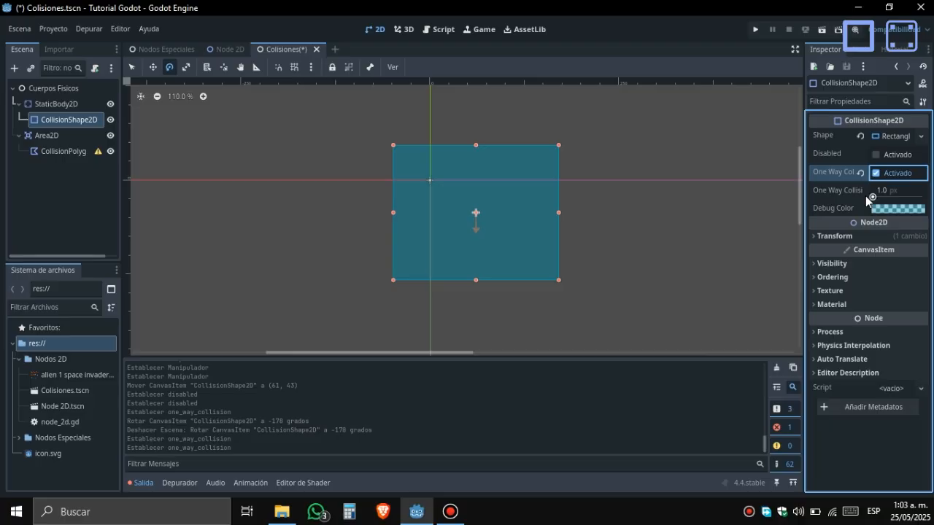
mouse_move(855, 195)
mouse_move(872, 197)
mouse_down()
mouse_move(917, 198)
mouse_move(888, 197)
mouse_up()
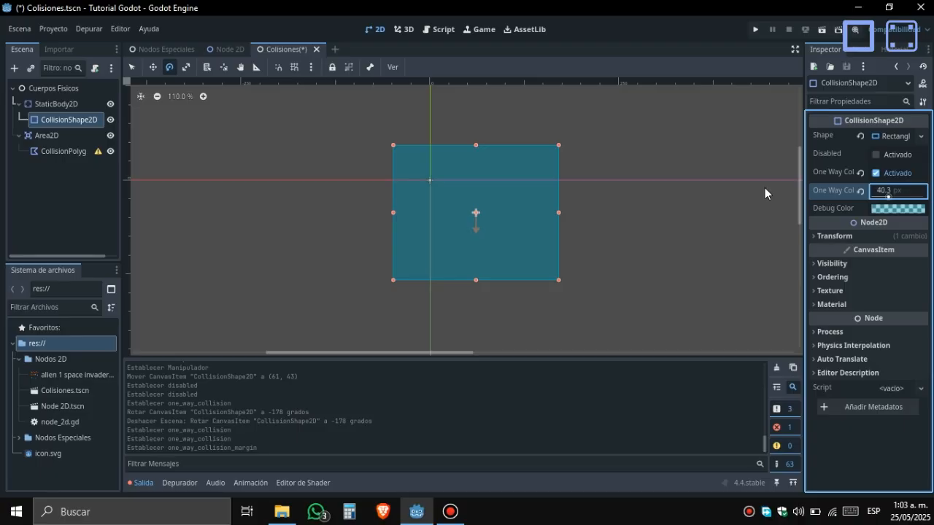
click(900, 191)
text(04)
key(Return)
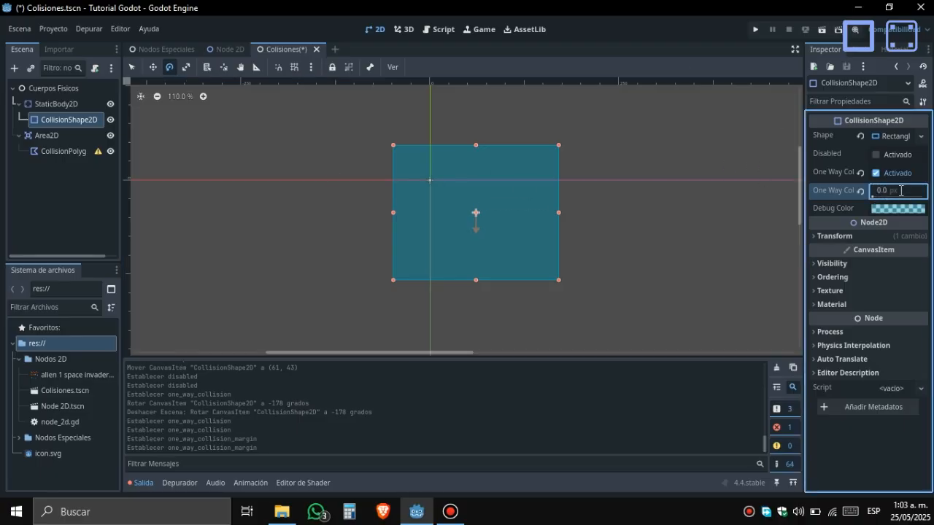
- Set the one-way collision margin to 1 px and turn One Way Collision off
click(900, 190)
text(1)
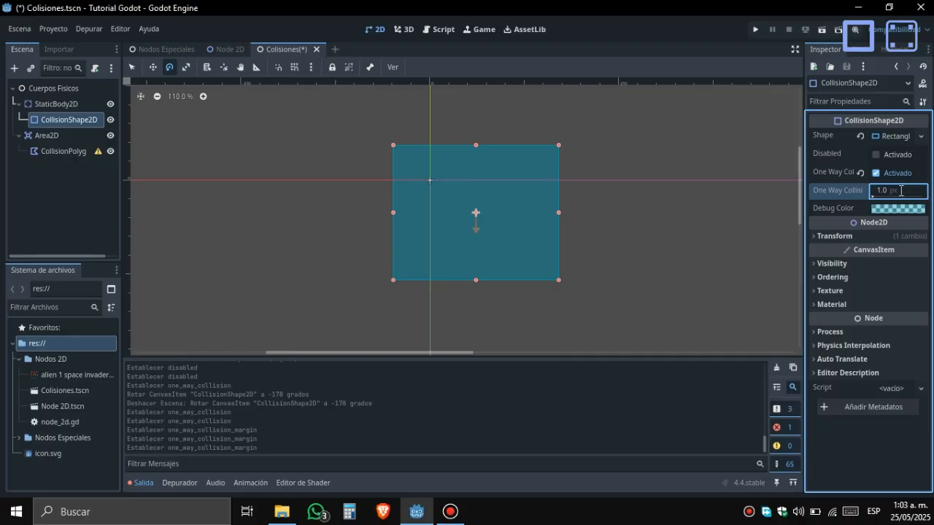
key(Return)
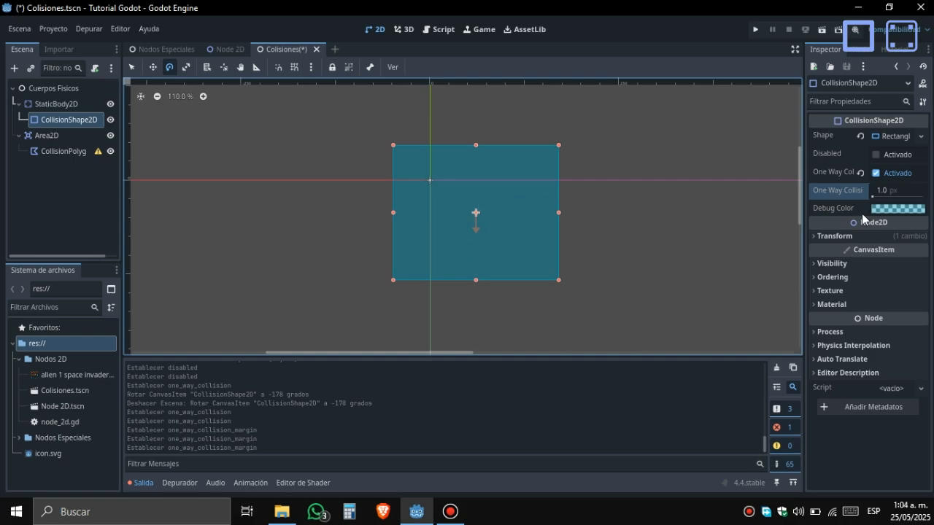
mouse_move(881, 214)
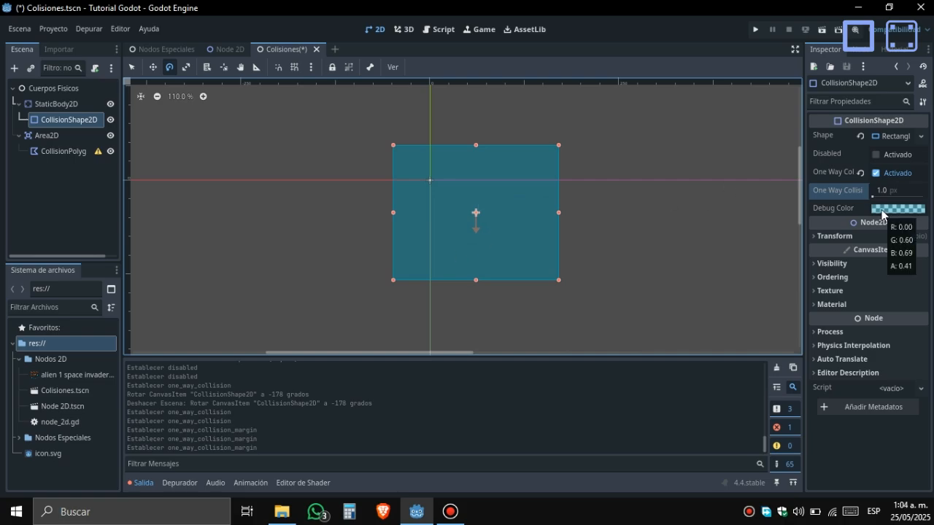
click(876, 173)
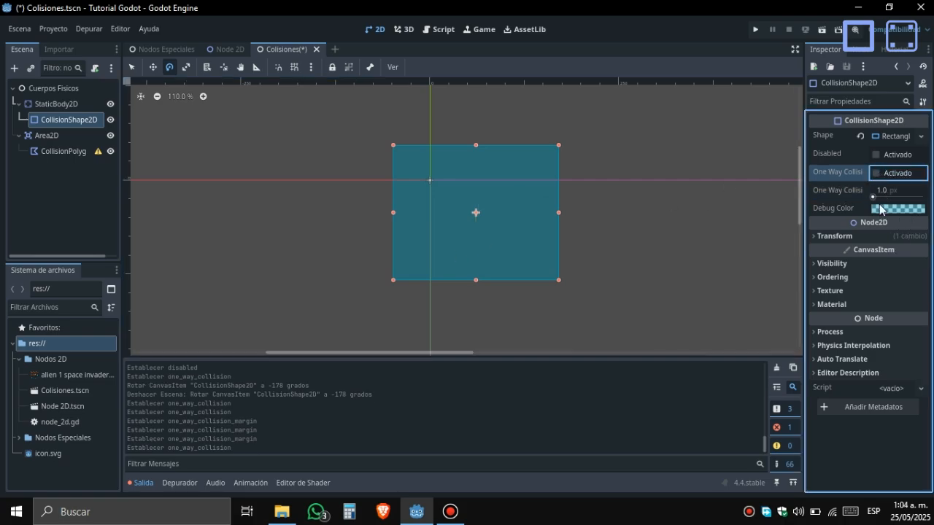
mouse_move(870, 221)
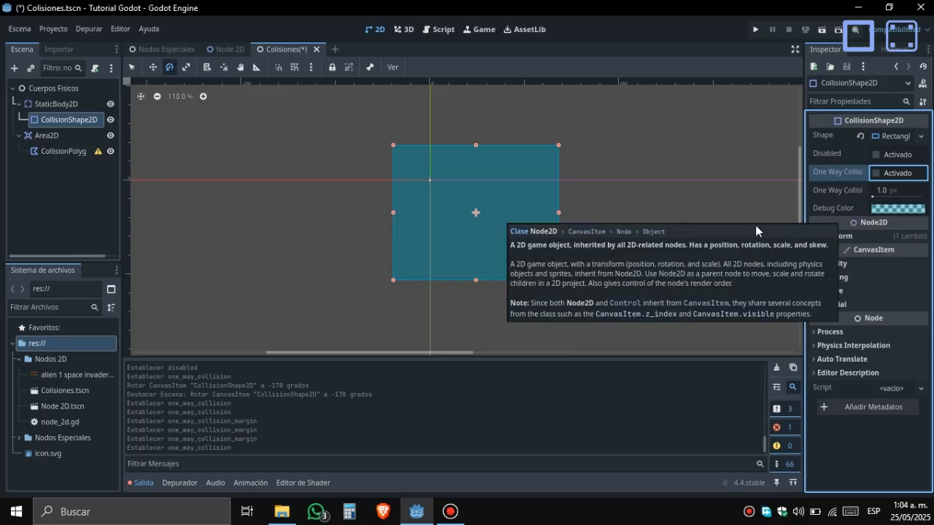
- Undo the accidental rotation of the rectangle and move the CollisionShape2D to about (236, 126), inside the game viewport frame
drag(519, 263, 658, 310)
key(ctrl+z)
key(w)
scroll(502, 148, down, 3)
middle_drag(512, 144, 372, 336)
scroll(491, 257, down, 6)
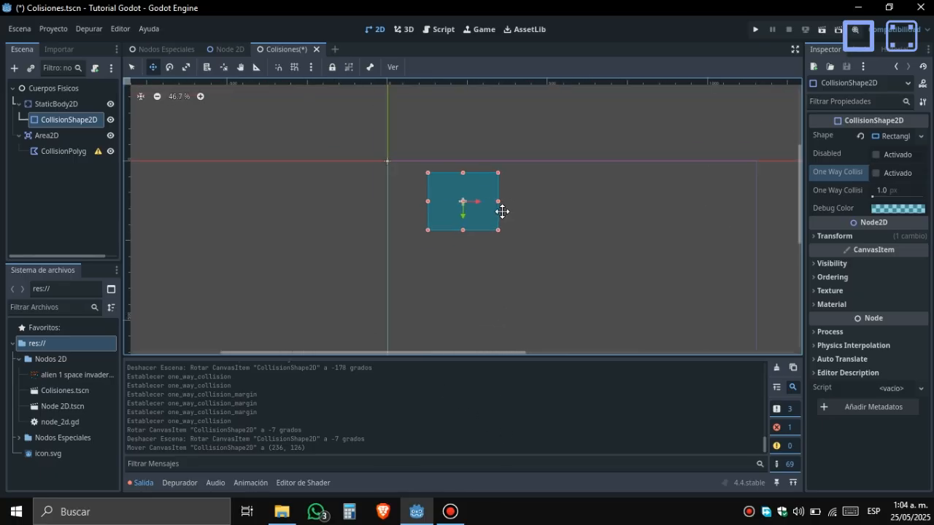
- Run the current scene to check whether the collision shape is drawn in the game, and close the game window
click(821, 30)
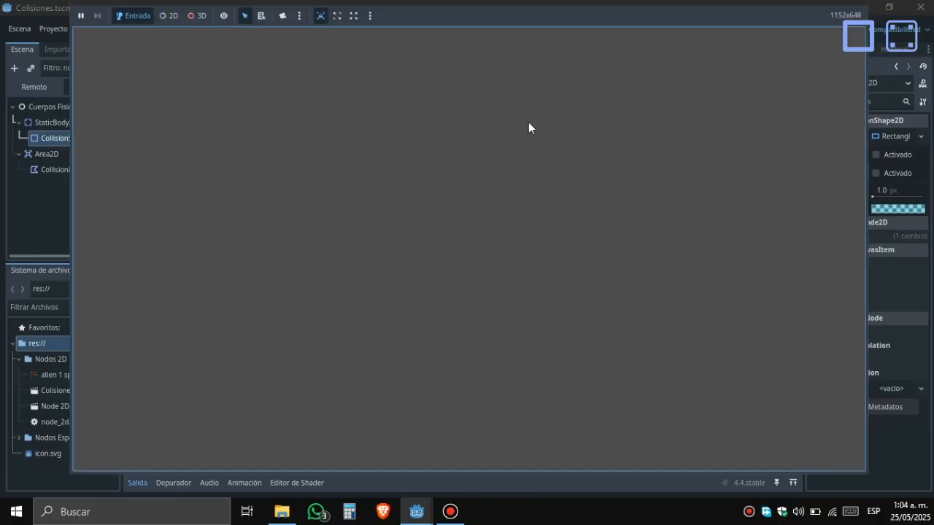
click(850, 4)
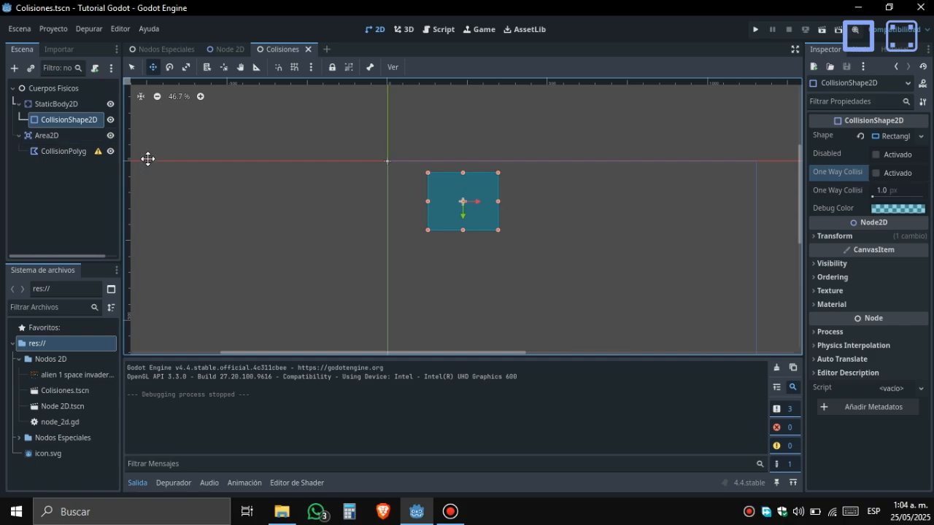
- Change the collision shape's debug color to the pink f900676b and restore the original teal
scroll(583, 206, up, 2)
scroll(576, 193, up, 3)
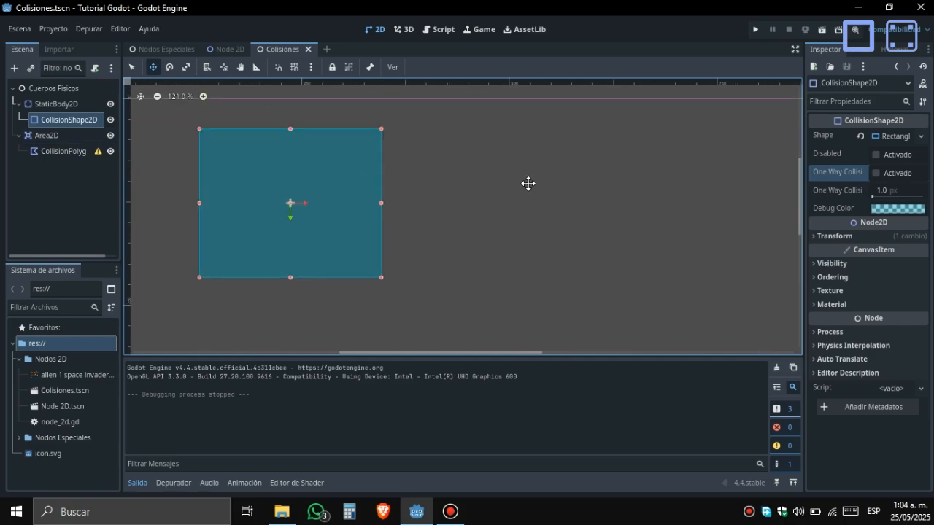
scroll(795, 217, down, 2)
scroll(506, 259, up, 1)
scroll(506, 259, up, 3)
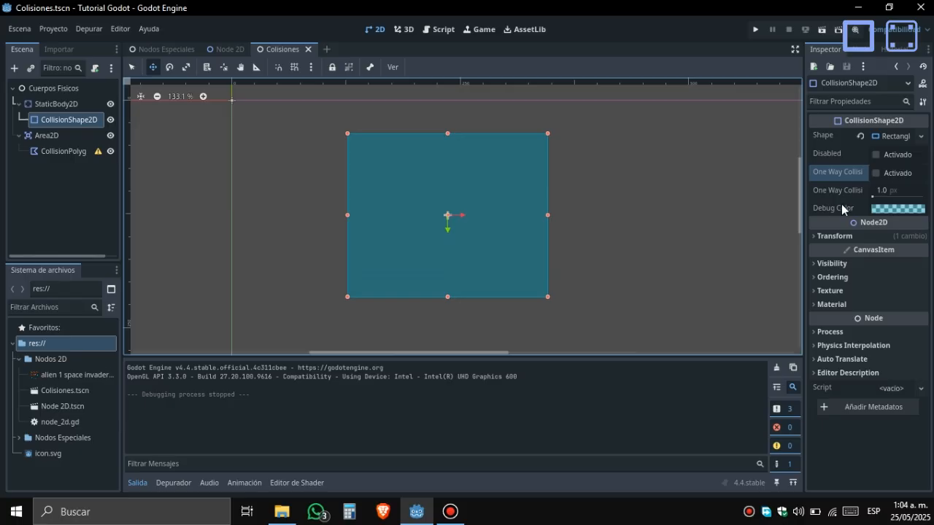
click(889, 208)
mouse_move(889, 247)
mouse_down()
mouse_move(891, 240)
mouse_move(912, 266)
mouse_move(843, 336)
mouse_move(724, 247)
mouse_move(745, 188)
mouse_move(886, 146)
mouse_move(928, 281)
mouse_up()
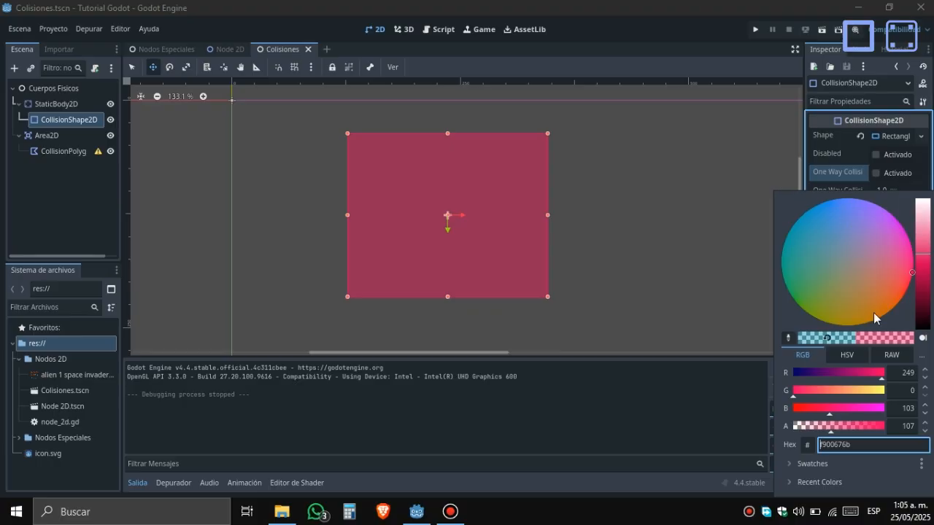
click(830, 337)
click(540, 242)
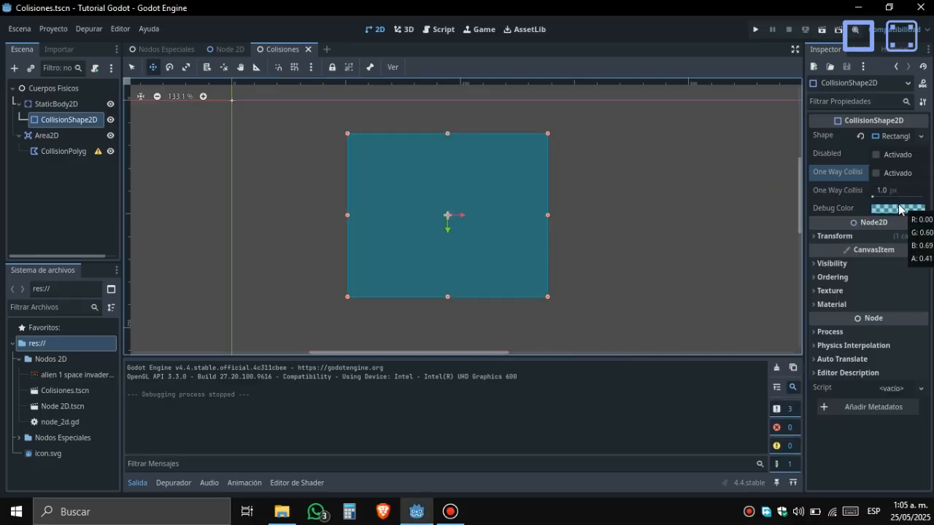
click(836, 267)
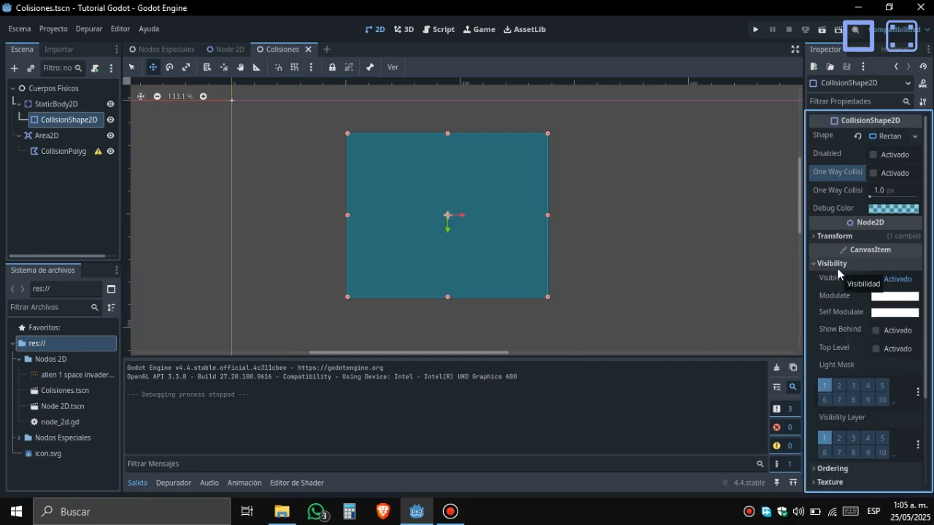
click(836, 268)
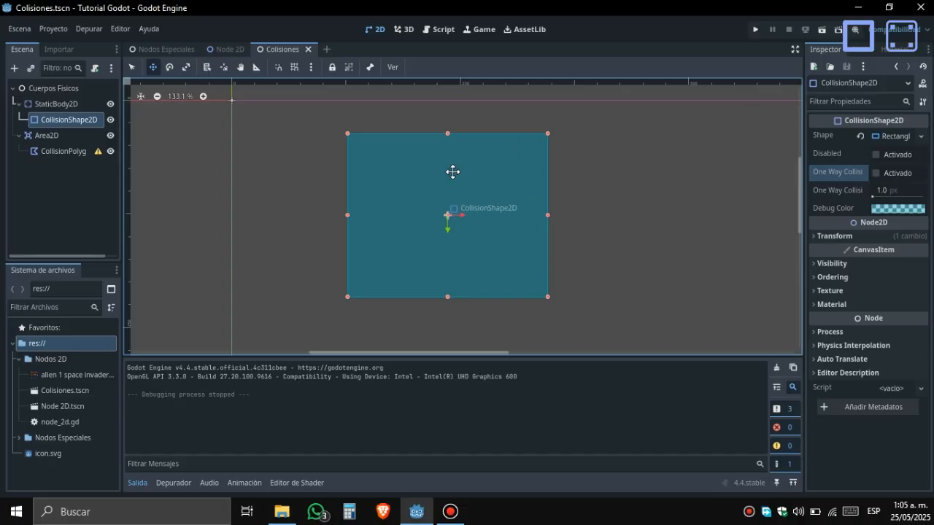
- Examine the signals that StaticBody2D offers, especially the CollisionObject2D mouse and input_event signals
click(30, 107)
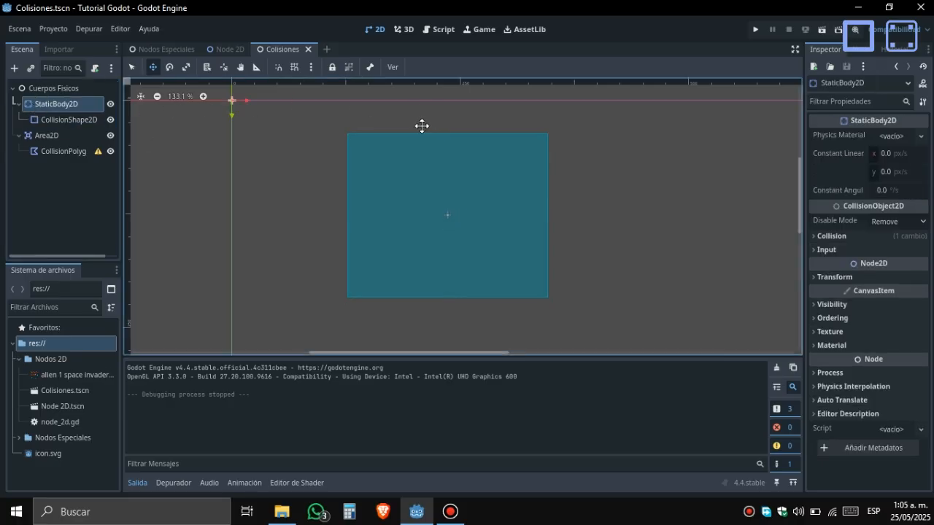
scroll(418, 211, down, 7)
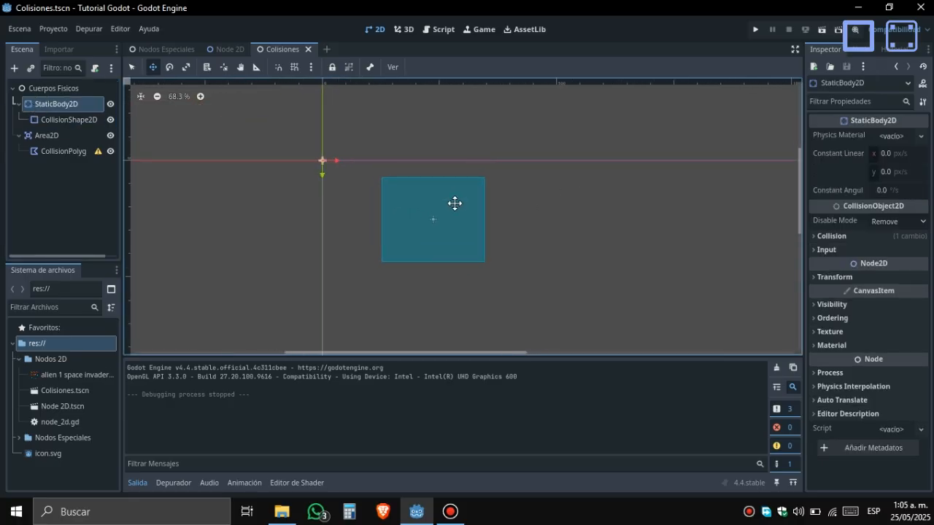
scroll(452, 205, up, 7)
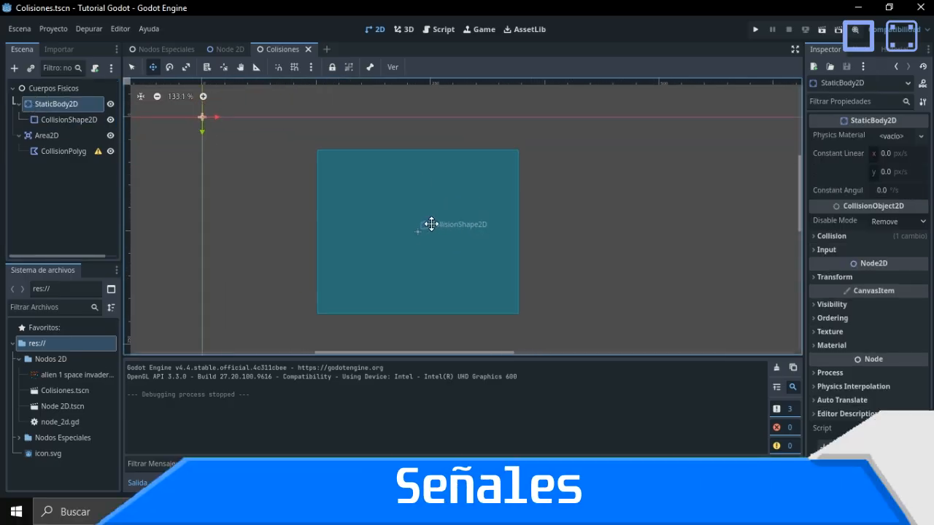
click(858, 49)
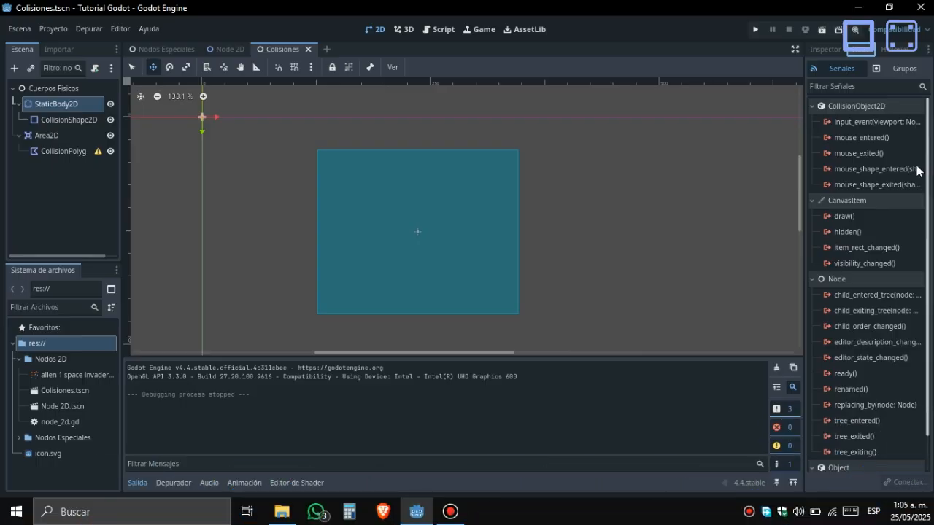
mouse_move(863, 186)
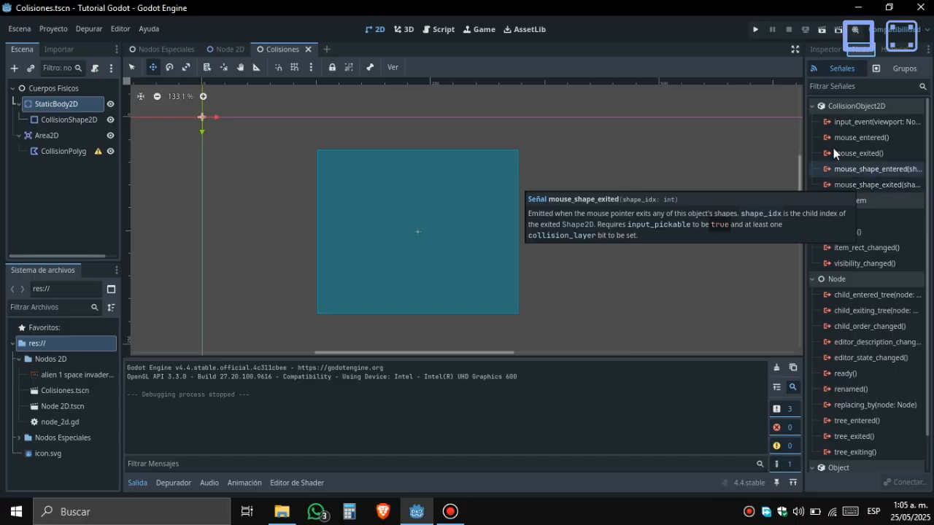
click(836, 48)
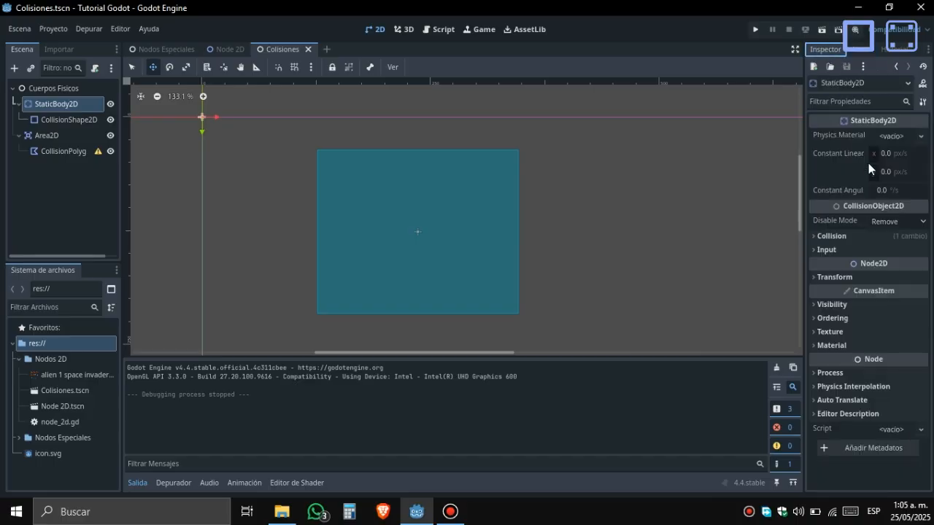
click(827, 250)
click(832, 248)
click(871, 51)
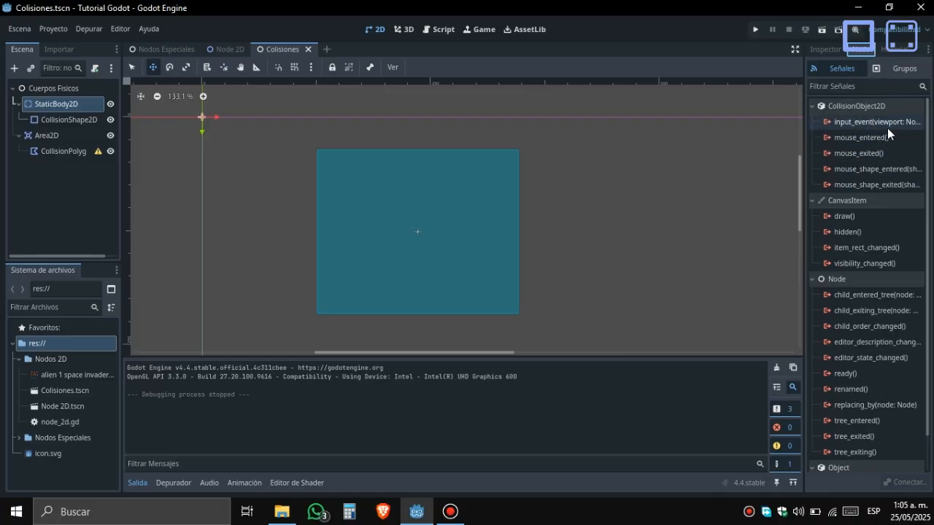
mouse_move(887, 130)
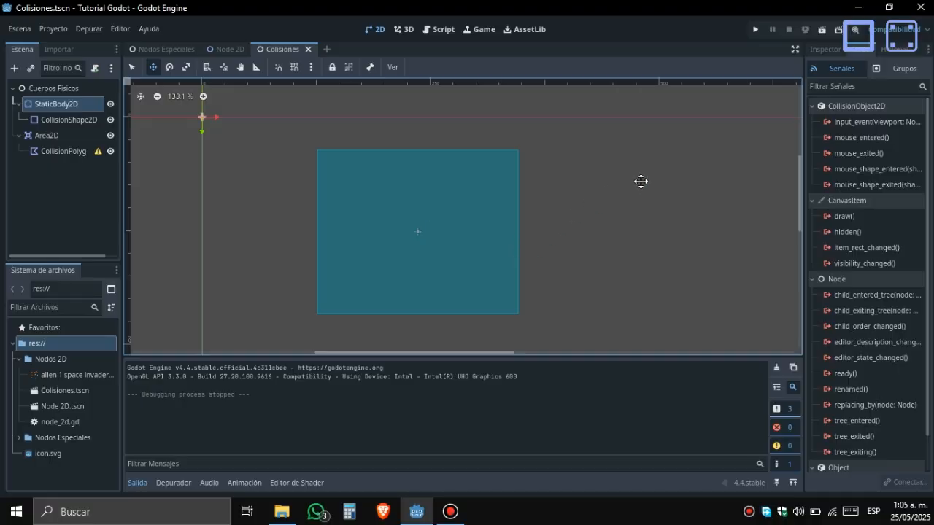
- Examine the list of signals of the CollisionShape2D node and return to its properties
click(838, 48)
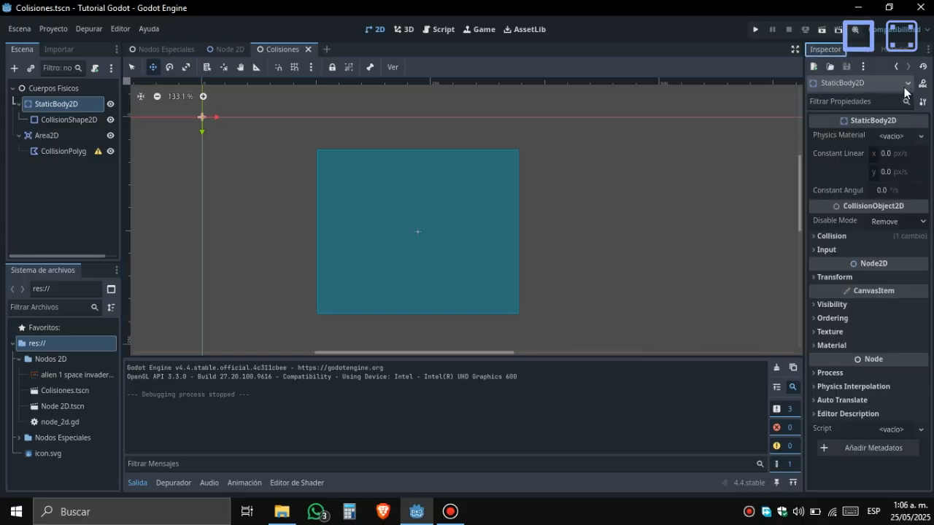
click(54, 117)
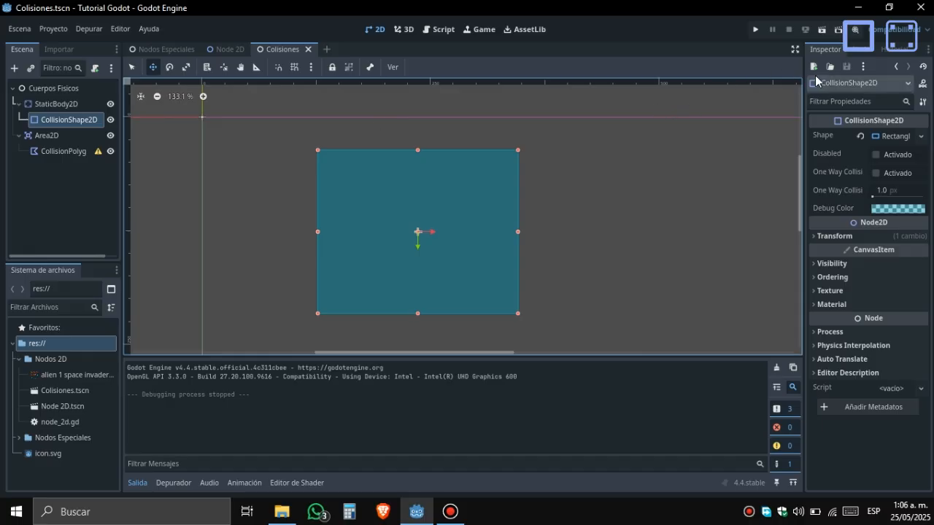
click(859, 55)
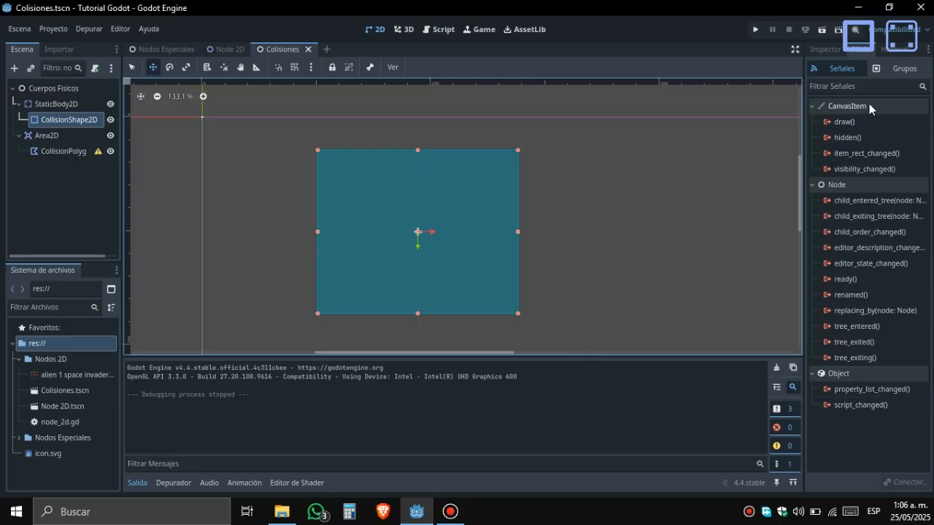
click(824, 49)
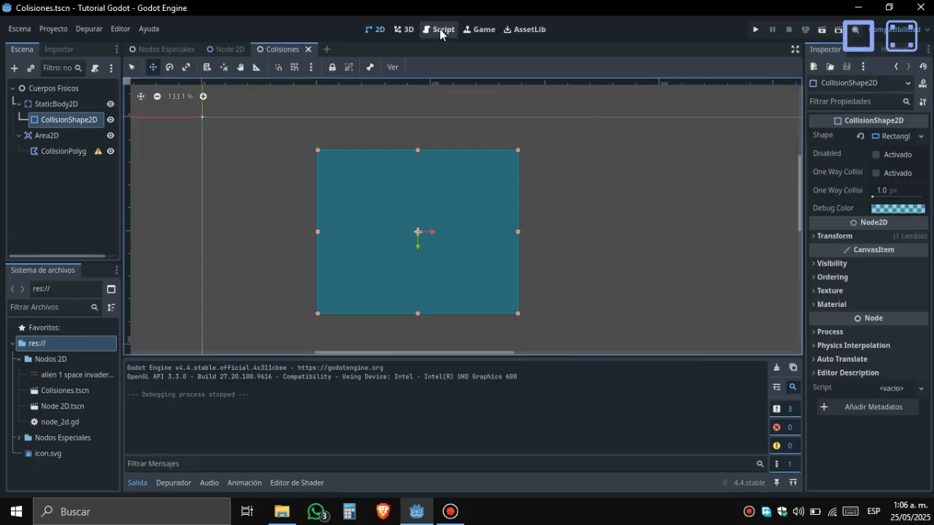
- Attach a new script named colisiones.gd to the root node Cuerpos Fisicos
click(71, 91)
right_click(68, 92)
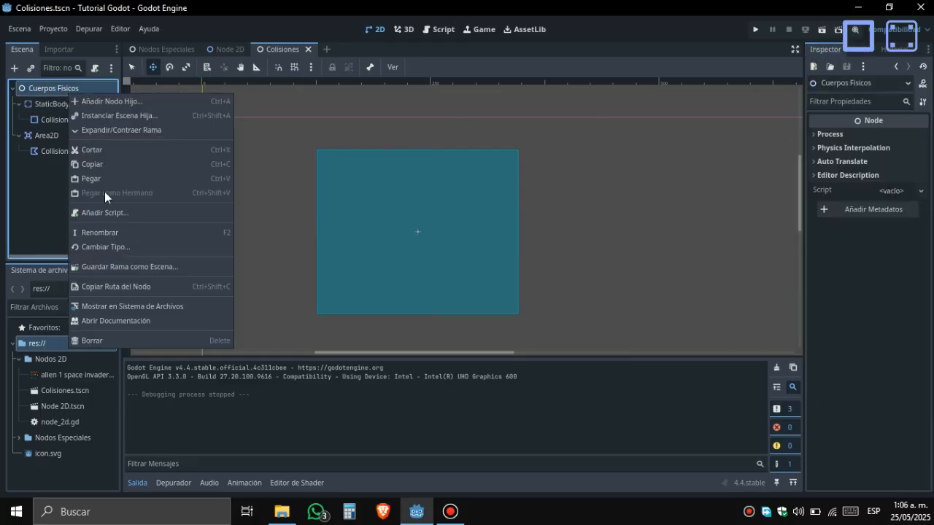
click(104, 213)
click(416, 345)
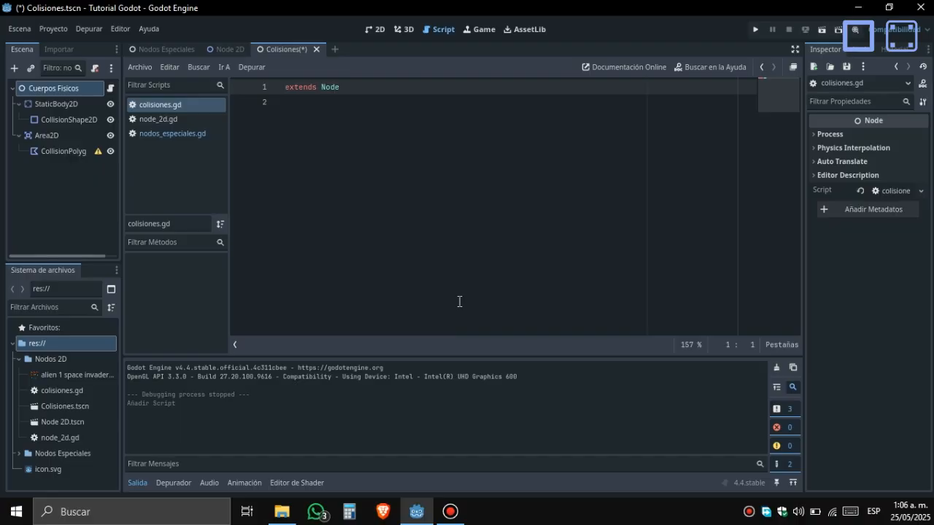
- Duplicate the CollisionShape2D under StaticBody2D in the 2D view and move the copy to about (503, 113), beside the original
click(398, 31)
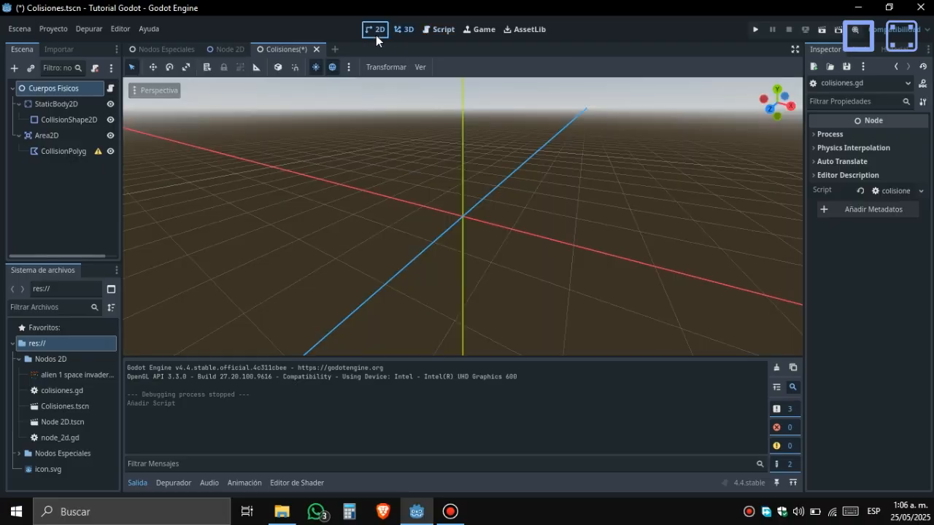
click(376, 30)
click(436, 269)
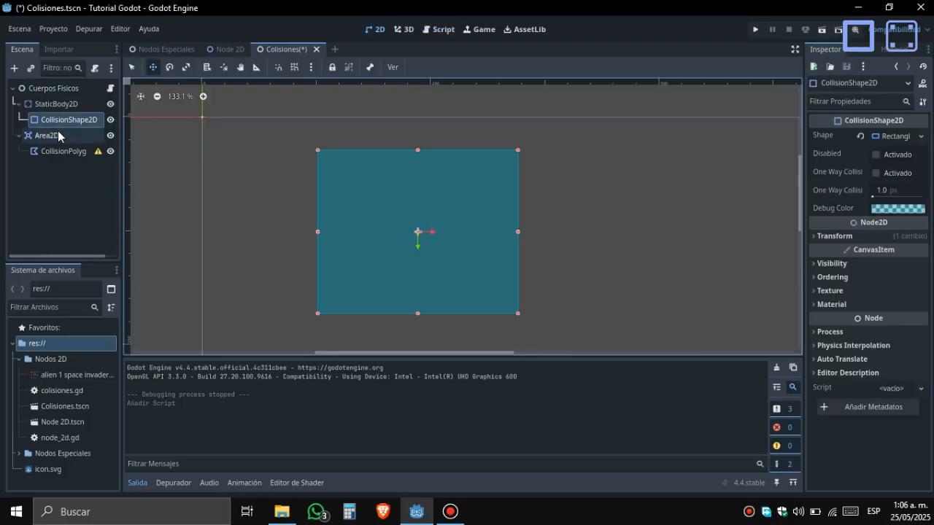
click(63, 106)
key(ctrl+v)
drag(416, 302, 661, 291)
key(q)
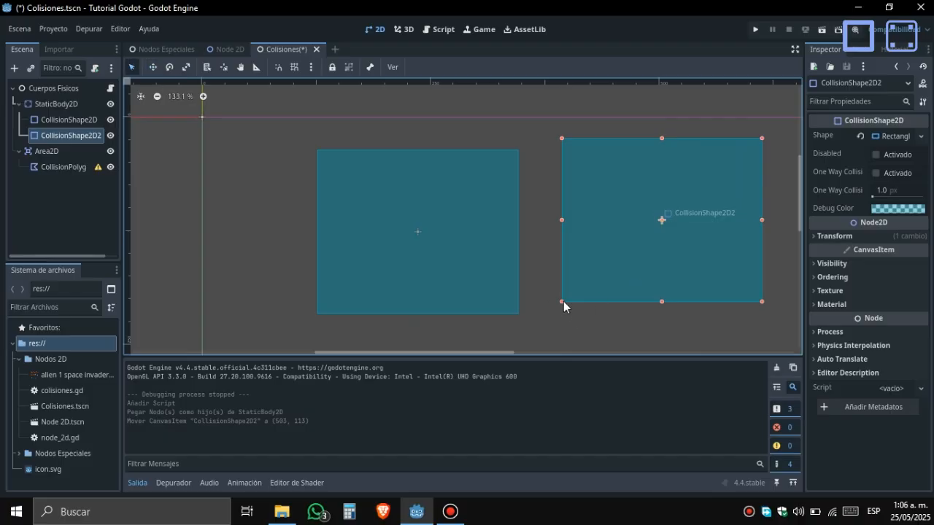
- Shrink the copied collision rectangle from its lower-left corner to demonstrate the shared shape, and delete the CollisionShape2D2 copy
drag(563, 301, 503, 211)
drag(511, 249, 608, 294)
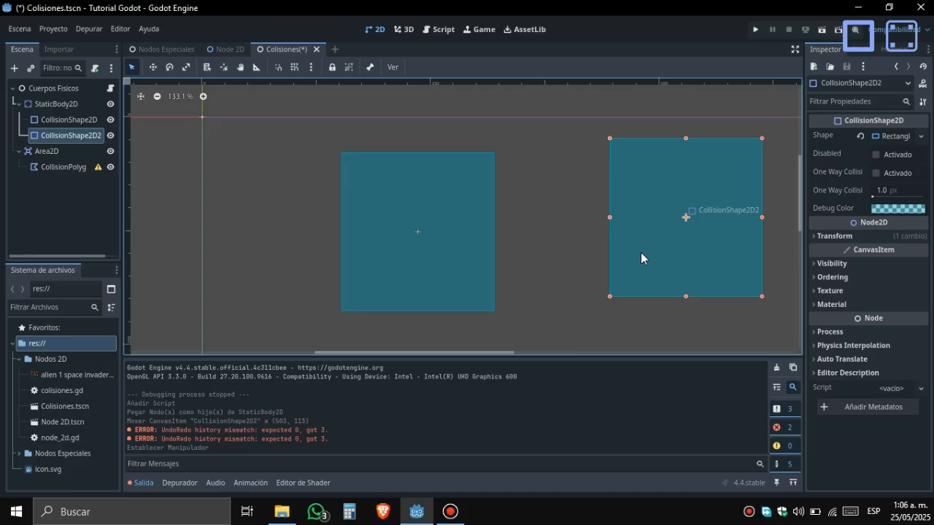
key(Delete)
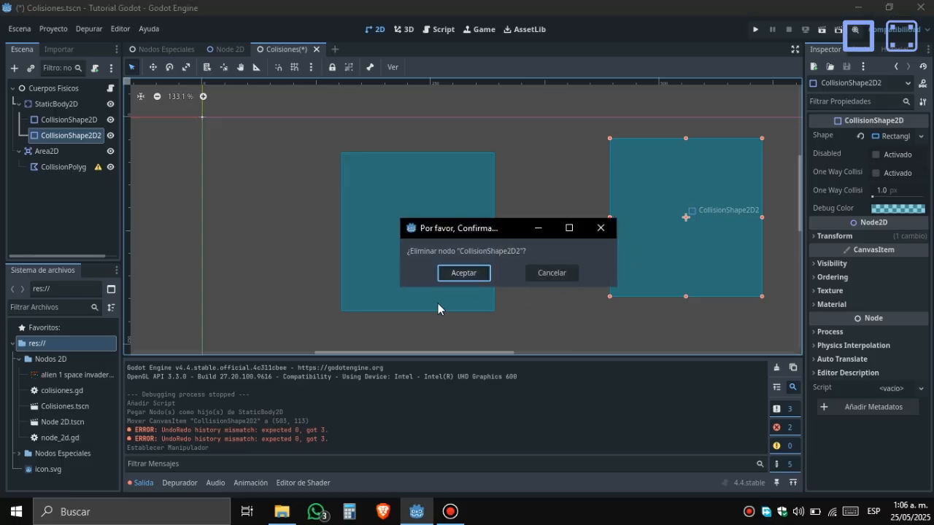
click(455, 272)
- Write the function _ready() -> void containing a pass statement on line 4 of colisiones.gd
click(443, 34)
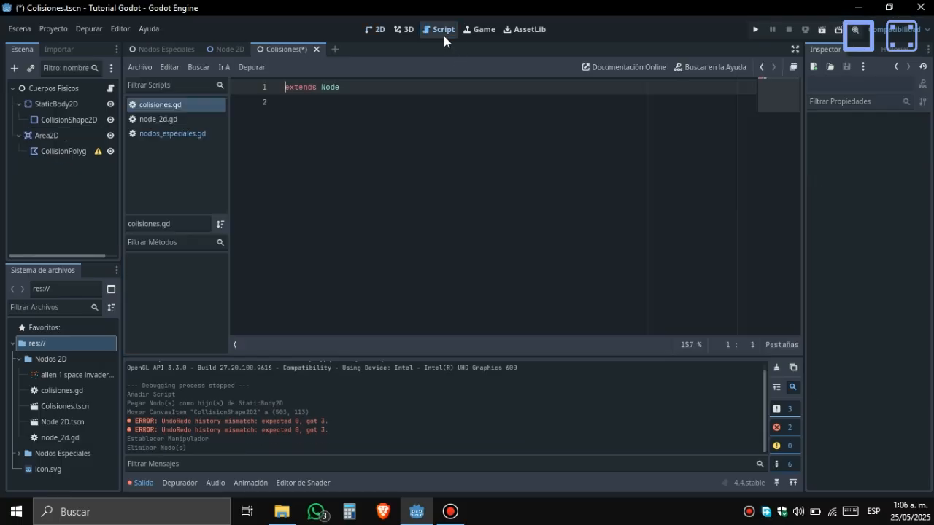
click(364, 113)
key(Return)
key(Return)
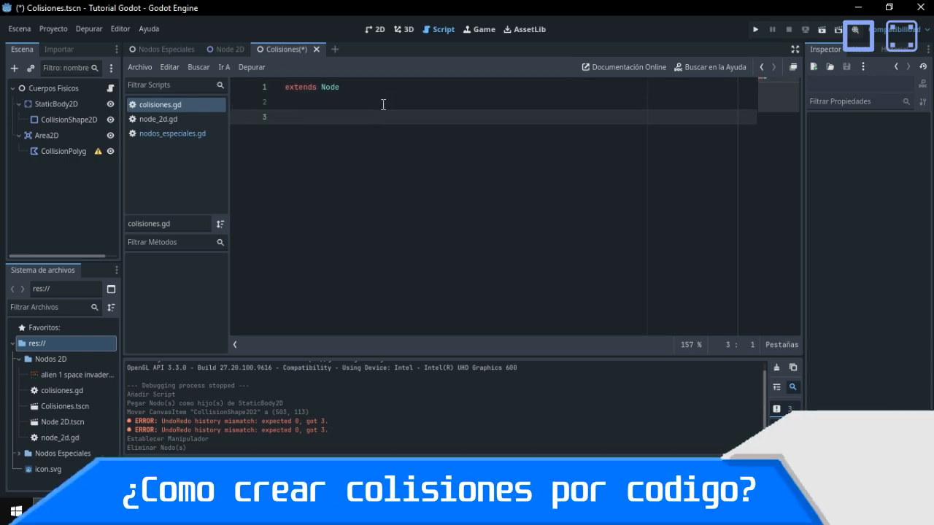
text(func )
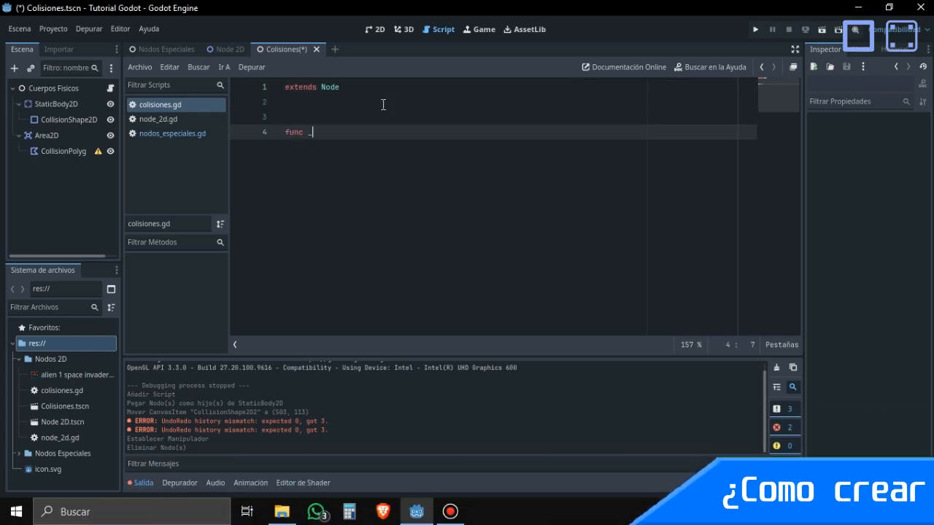
text(re)
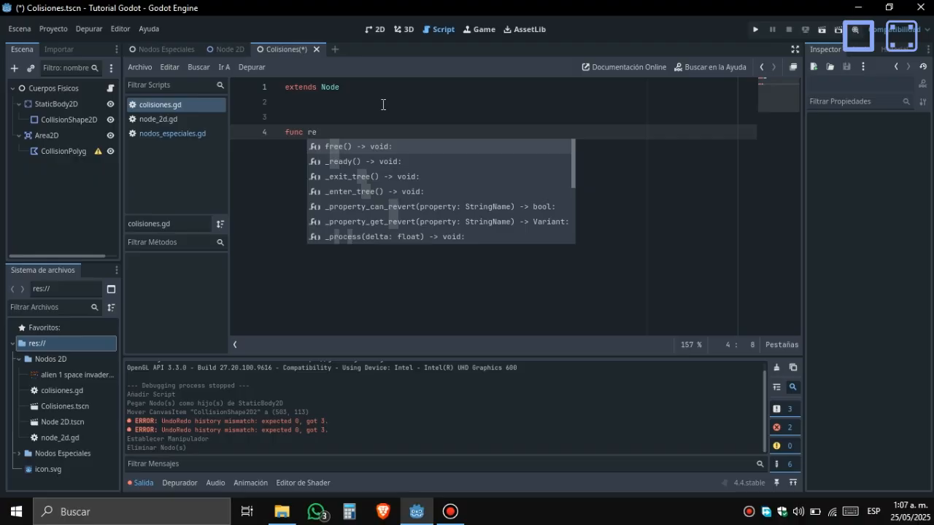
key(Down)
key(Return)
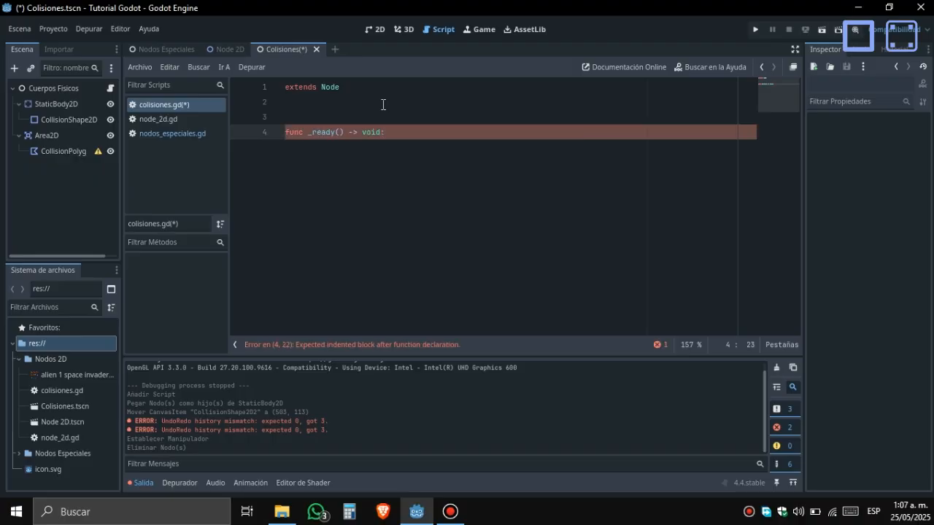
key(Return)
text(pass)
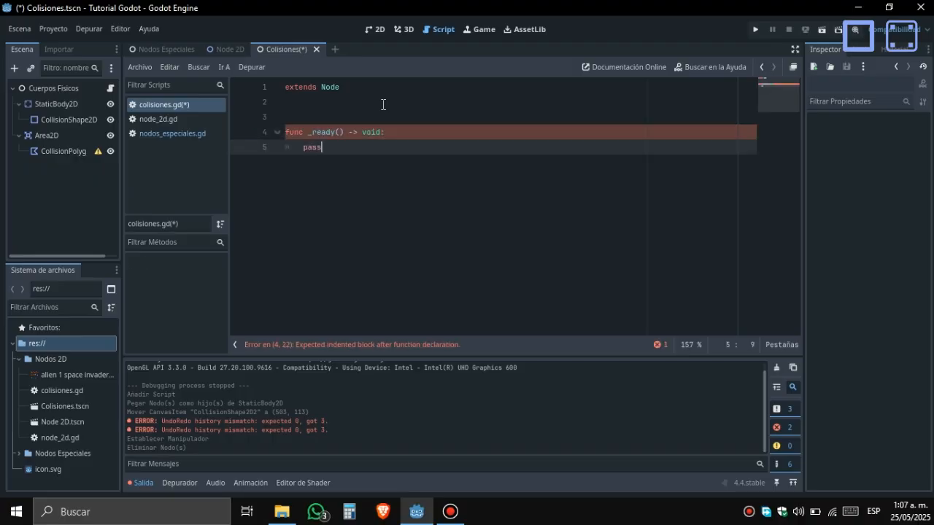
- Add a line 5 inside _ready() reading $StaticBody2D/CollisionShape2D.shape, with the CollisionShape2D node's properties shown for reference
click(411, 132)
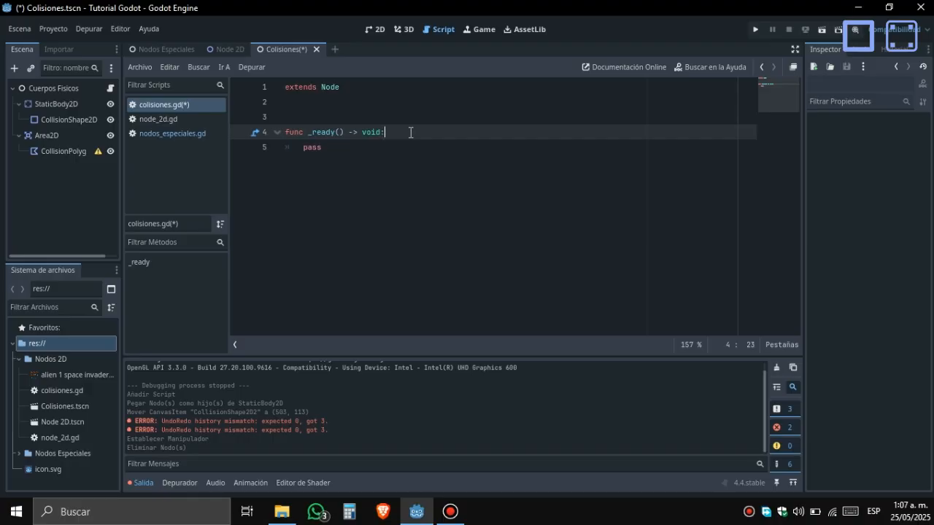
click(79, 133)
click(84, 119)
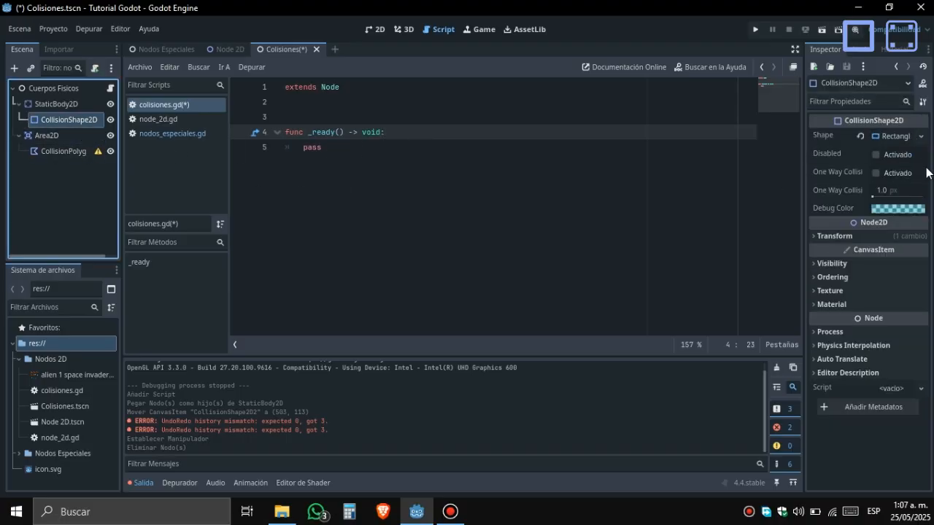
click(399, 130)
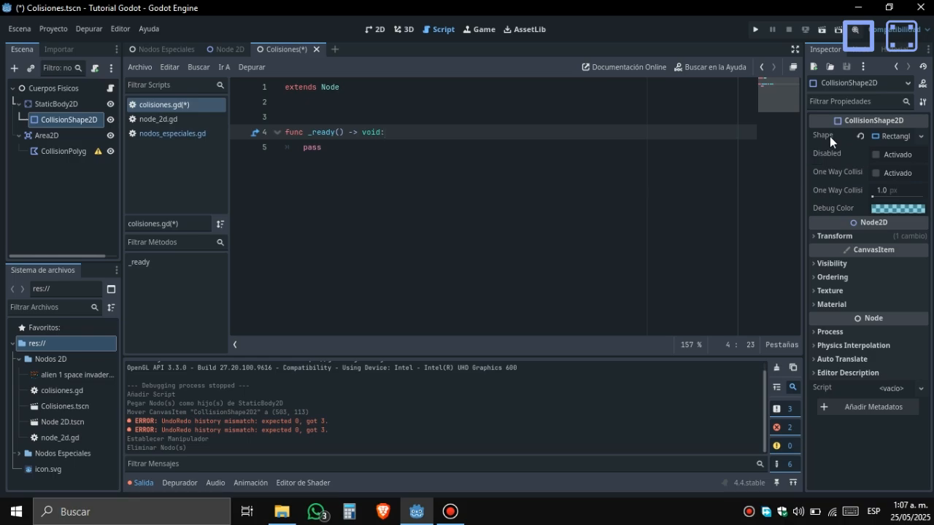
key(Return)
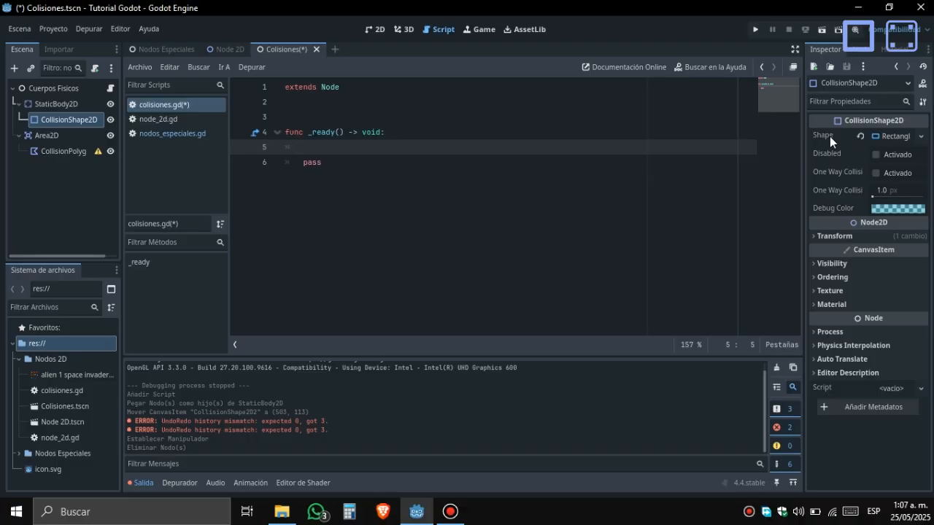
text($c)
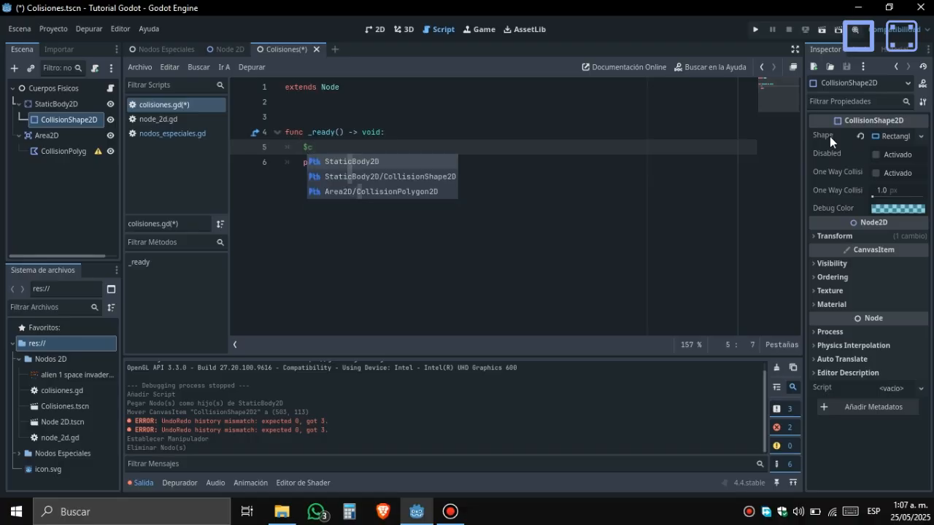
key(Down)
key(Return)
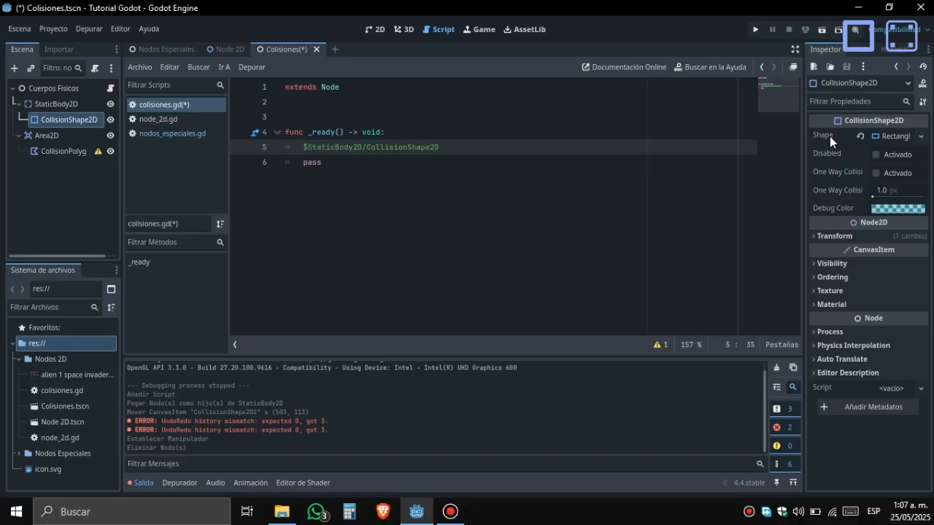
text(.sh)
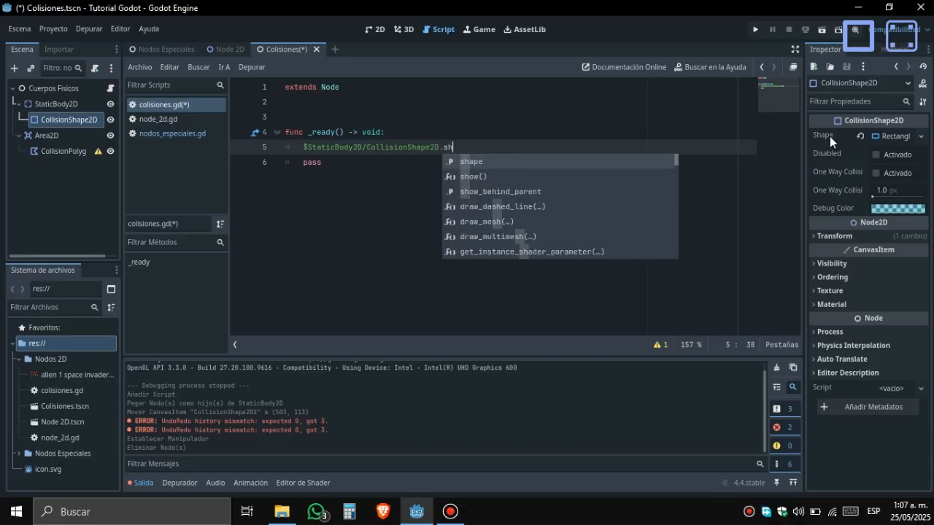
text(ape)
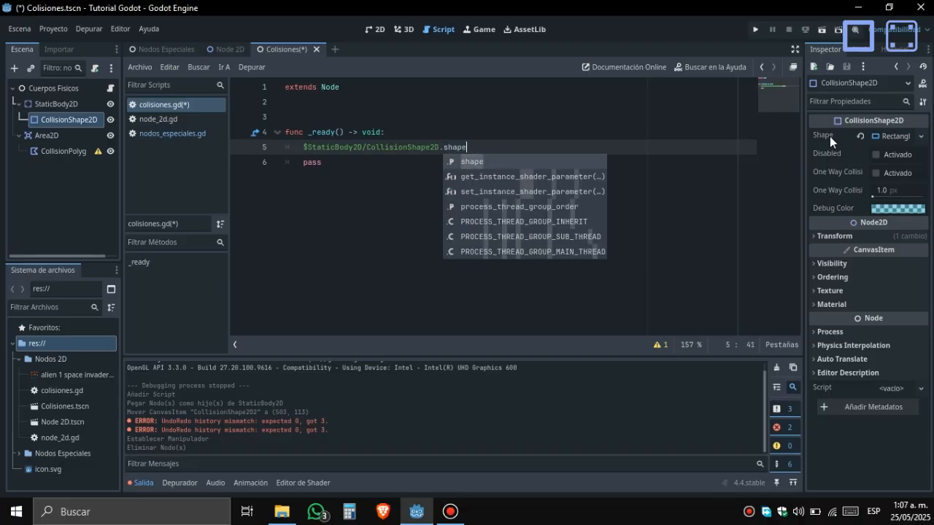
- Append .rect to line 5, try pasting the copied Shape resource over it, and undo the paste
text(.s)
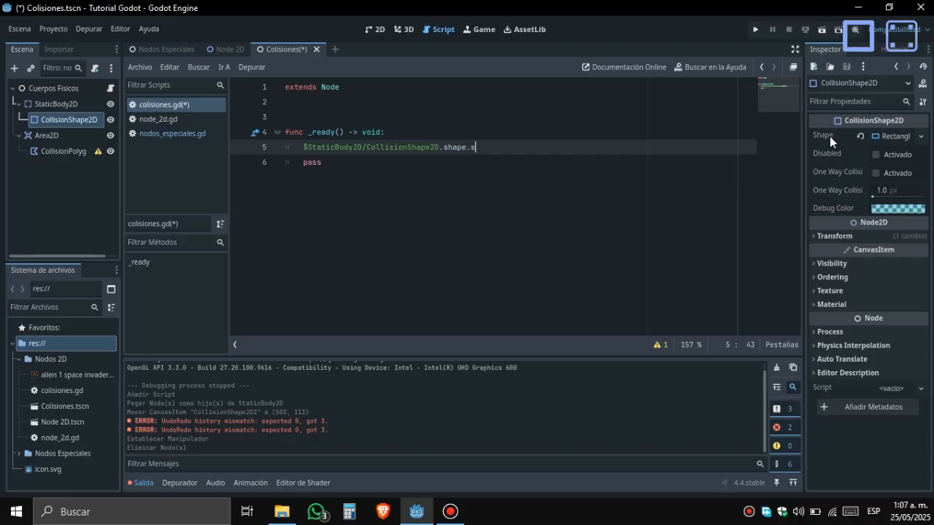
key(BackSpace)
text(rect)
click(891, 137)
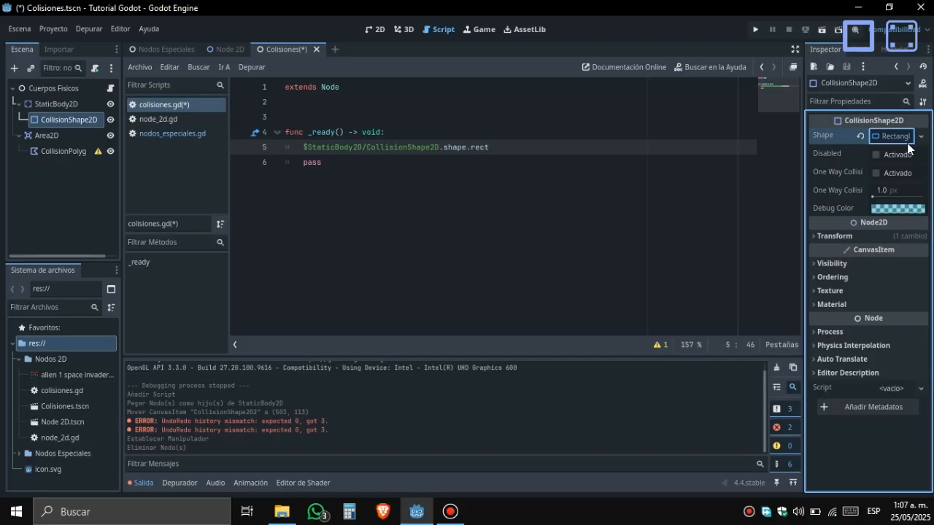
click(890, 138)
right_click(889, 138)
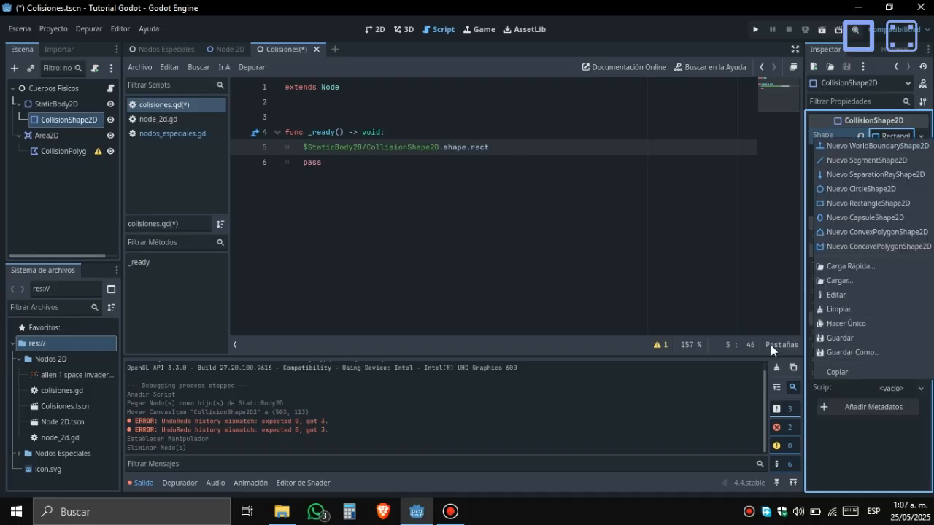
click(818, 369)
drag(490, 148, 468, 148)
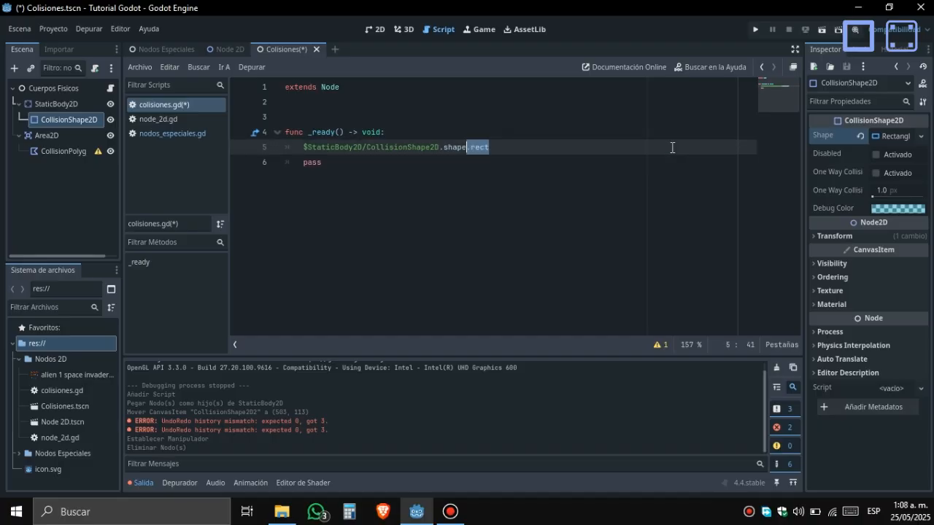
right_click(900, 138)
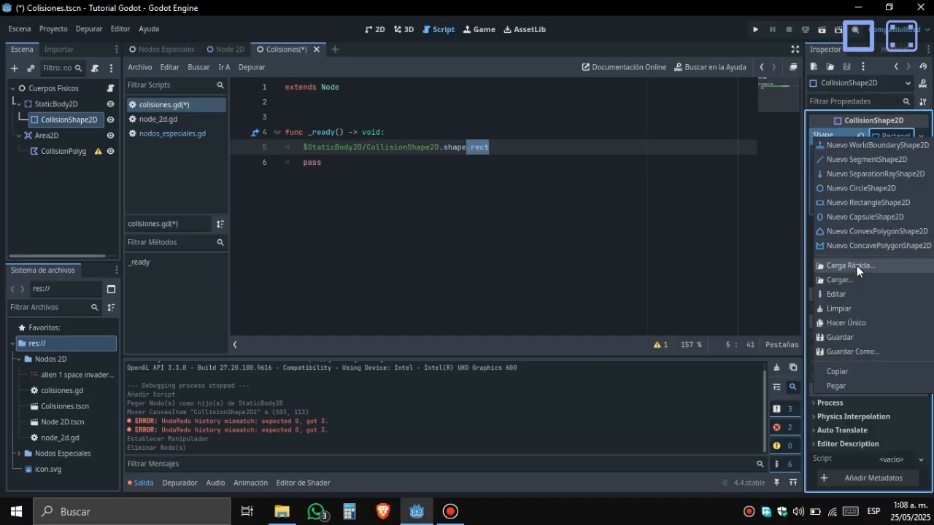
click(856, 375)
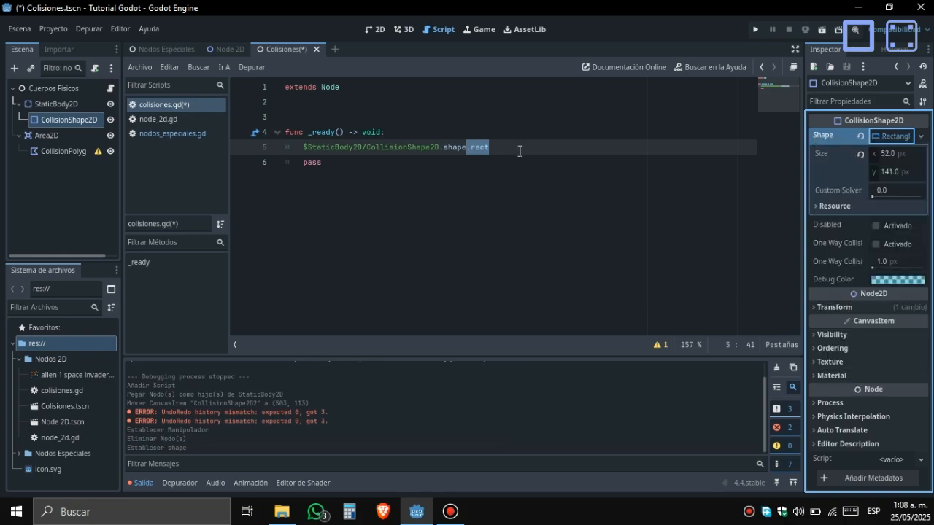
text(All threads completed. (succeed 0 / failed 1))
key(ctrl+z)
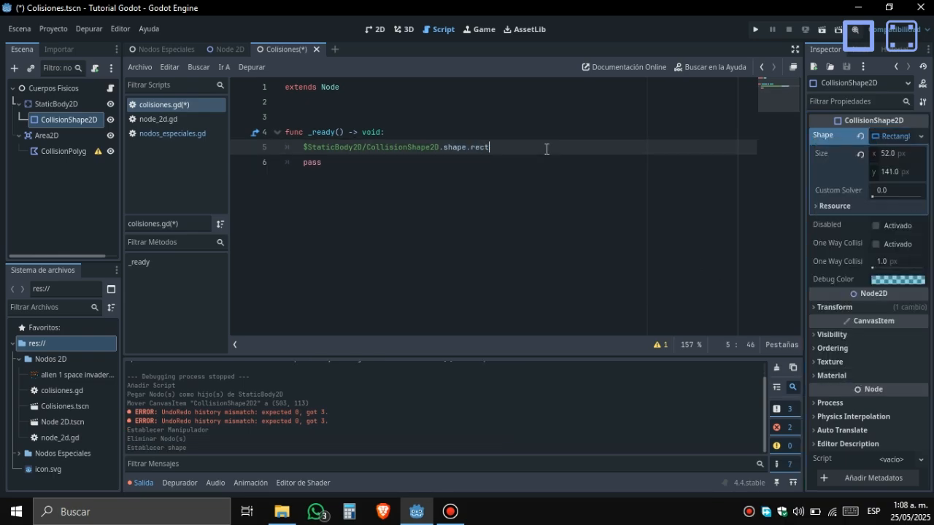
- Replace rect on line 5 with size.x to reference the rectangle shape's width
key(BackSpace)
key(BackSpace)
key(BackSpace)
key(BackSpace)
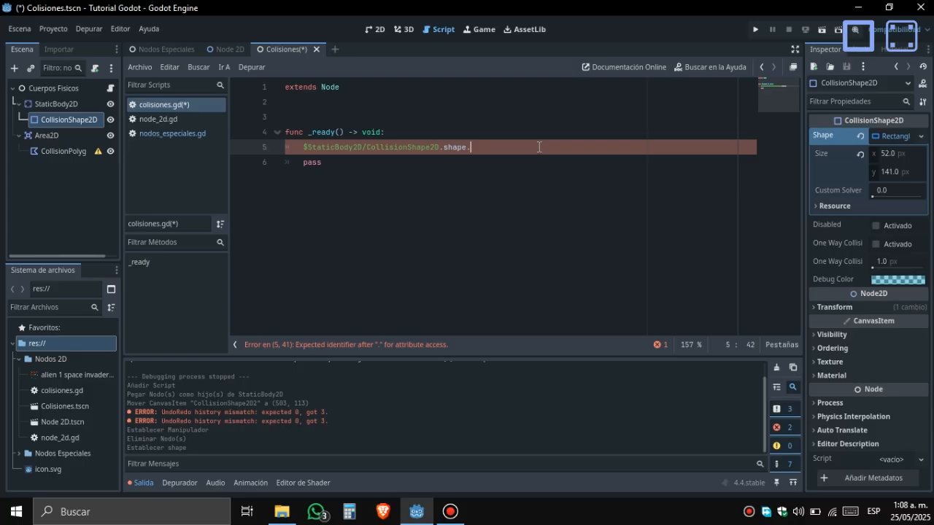
text(size)
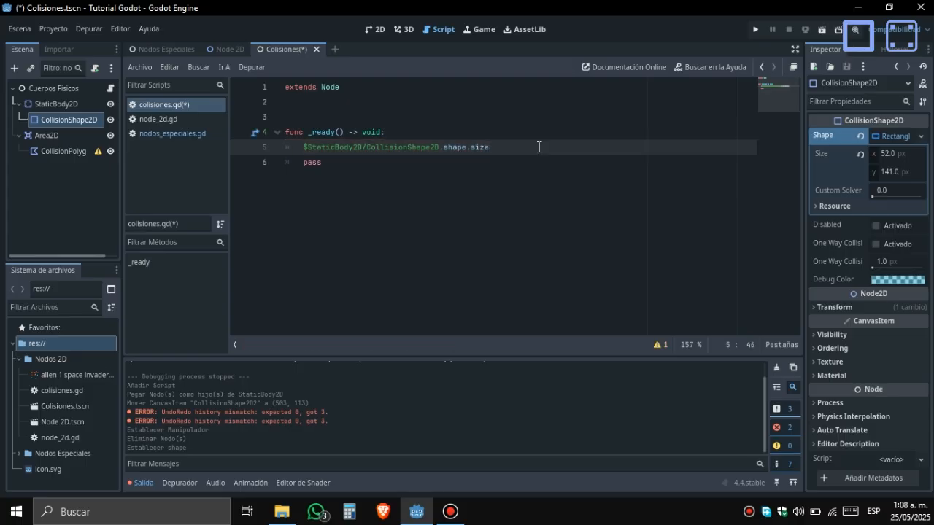
text(.x)
- Change the CollisionShape2D node's Shape to a new CircleShape2D
click(889, 139)
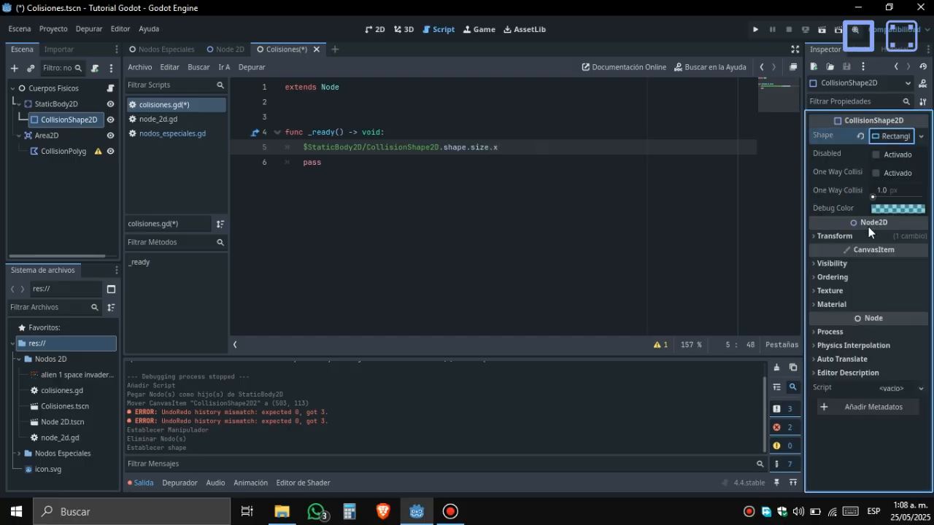
click(895, 142)
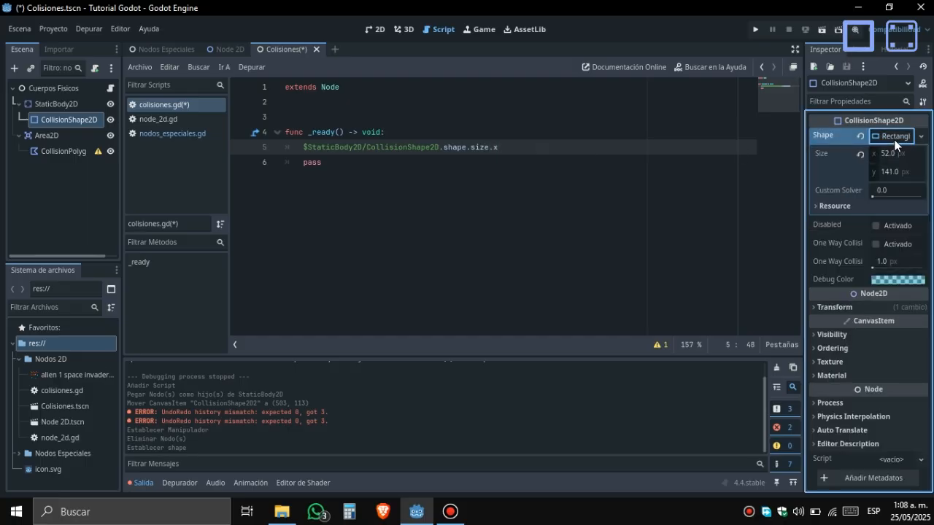
click(903, 139)
click(908, 139)
click(921, 137)
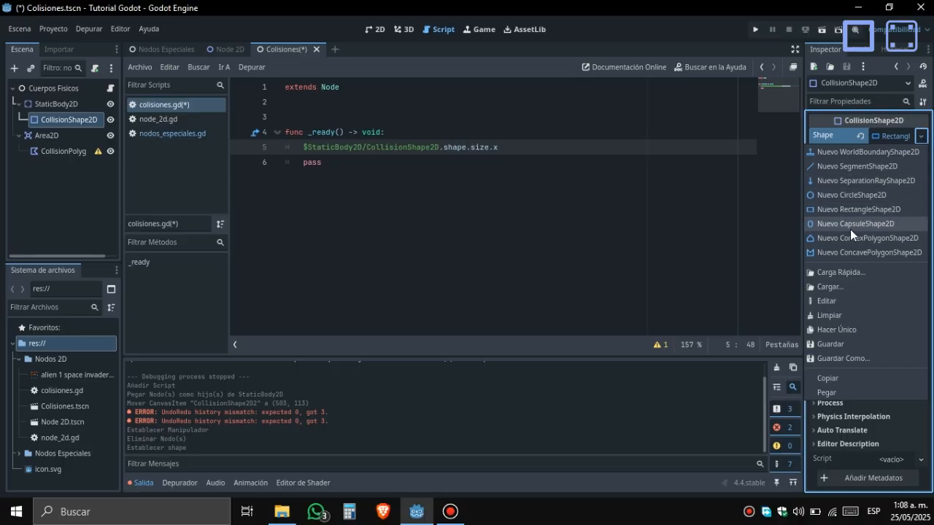
click(850, 195)
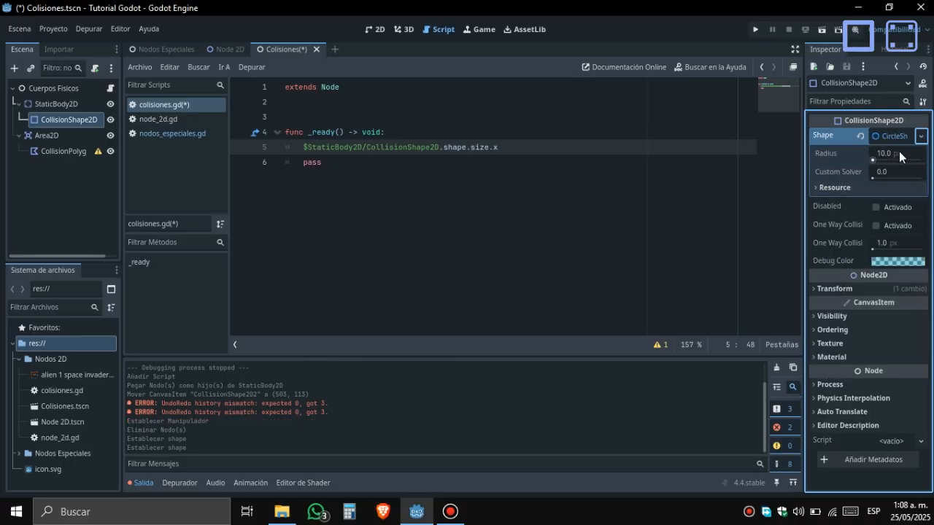
- Replace the x at the end of line 5 with radius and view the circle's Radius property description
click(592, 146)
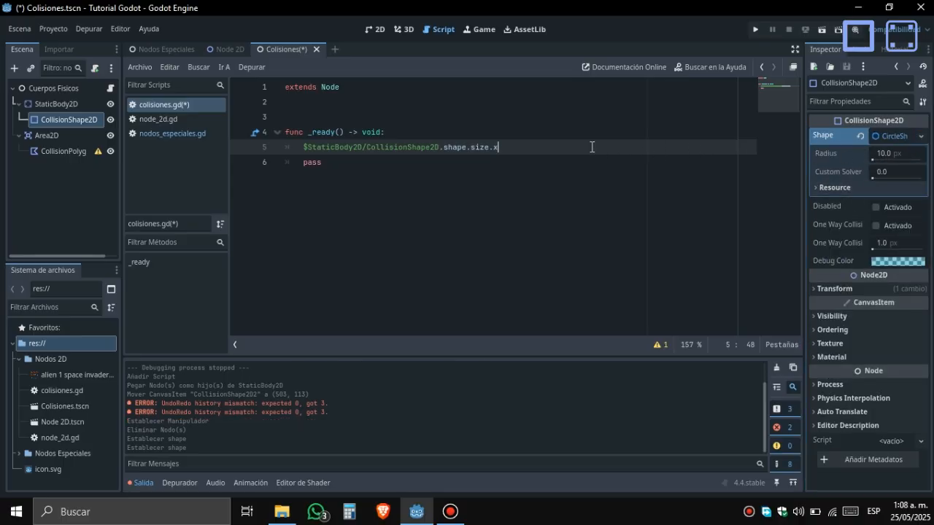
key(BackSpace)
text(radius)
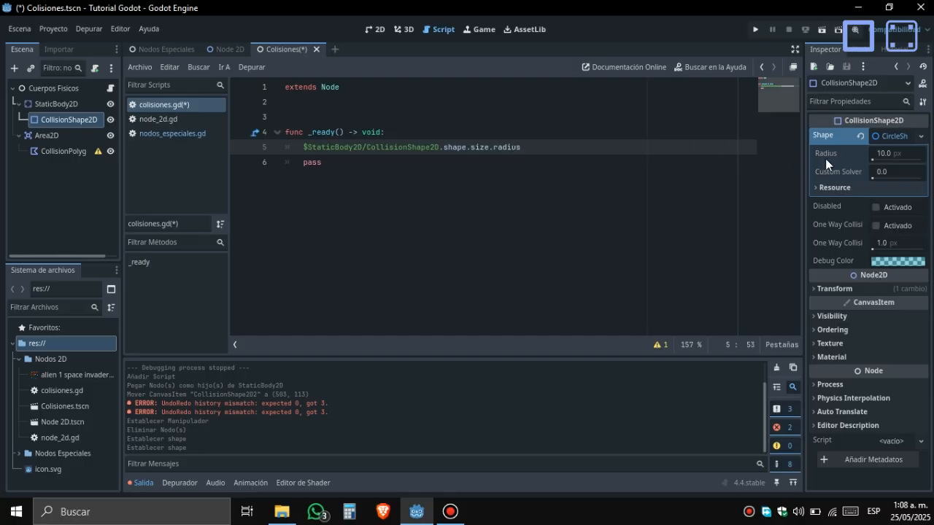
mouse_move(826, 154)
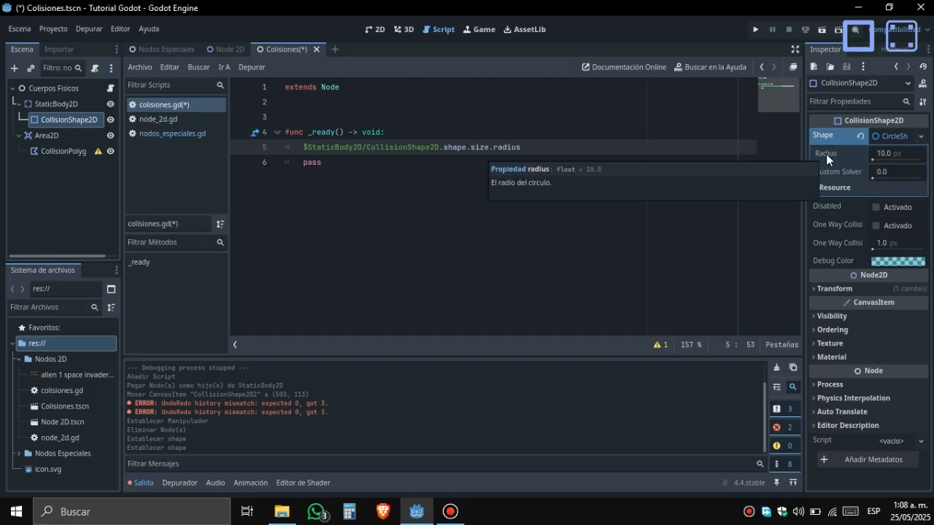
- Change the node's Shape to a new CapsuleShape2D and view its Height property description
click(904, 135)
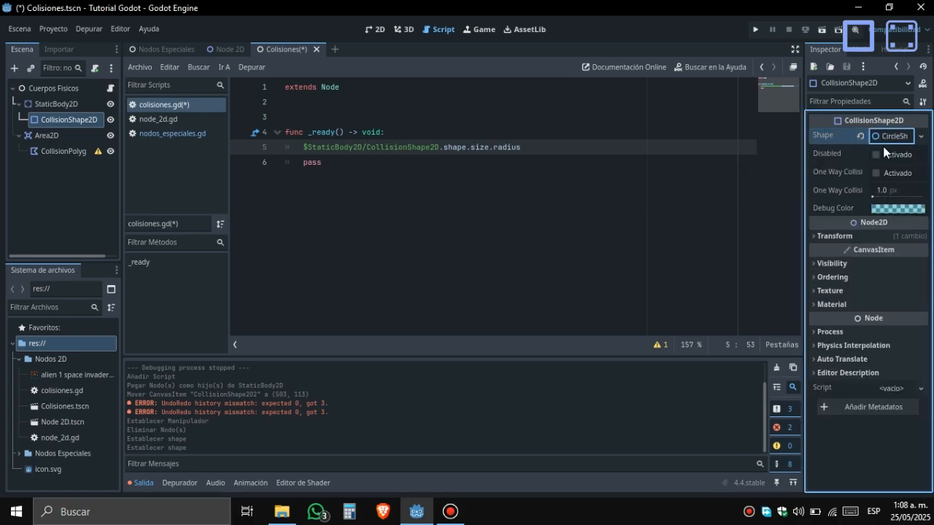
click(921, 137)
click(865, 216)
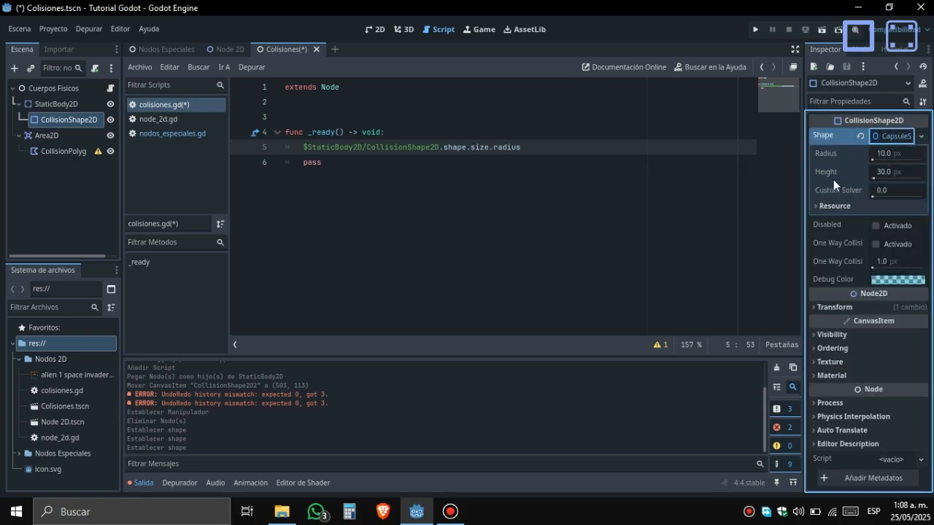
mouse_move(826, 171)
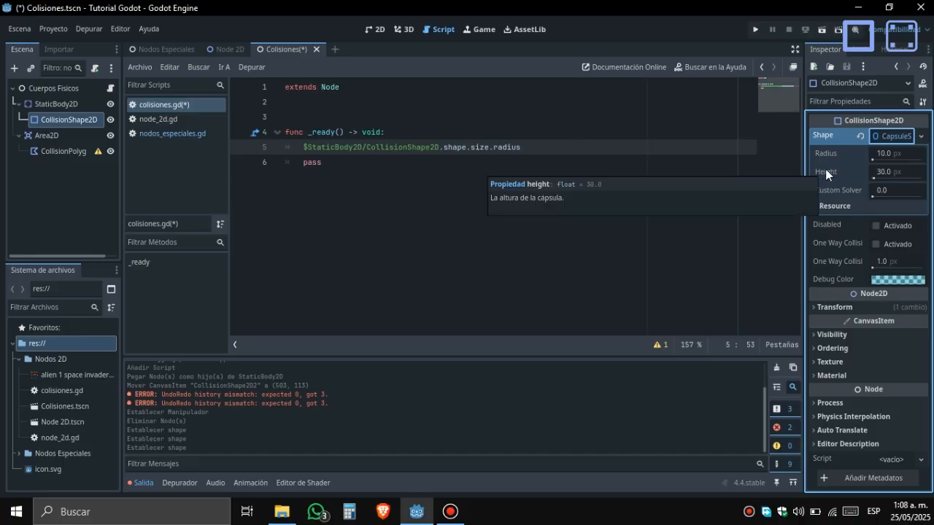
click(897, 137)
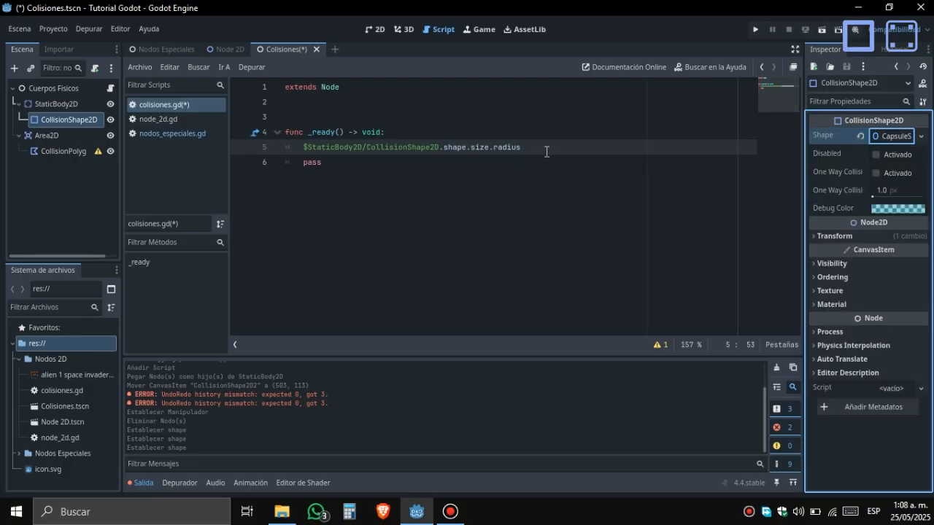
- Remove .size.radius from line 5 and add an equals sign after $StaticBody2D/CollisionShape2D.shape
drag(557, 150, 470, 151)
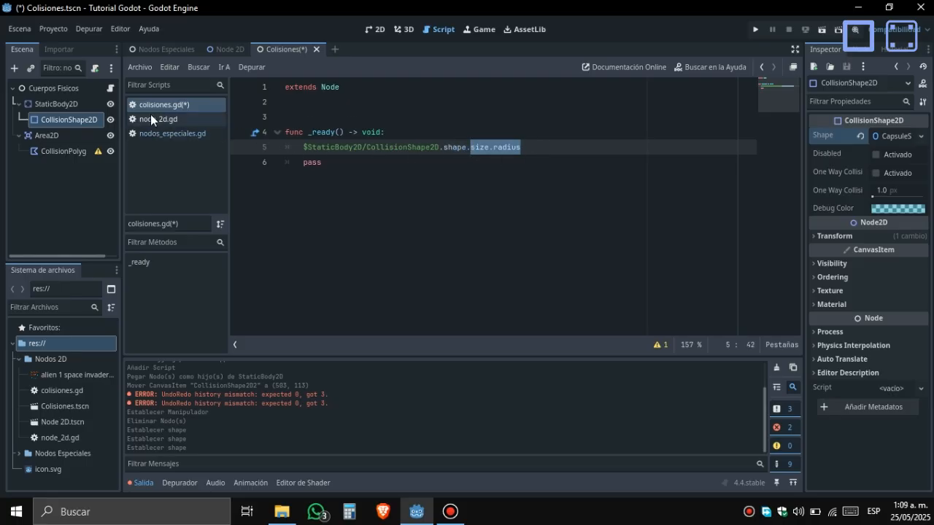
click(552, 148)
key(BackSpace)
key(BackSpace)
key(BackSpace)
key(BackSpace)
key(BackSpace)
key(BackSpace)
key(BackSpace)
key(BackSpace)
key(BackSpace)
key(BackSpace)
key(BackSpace)
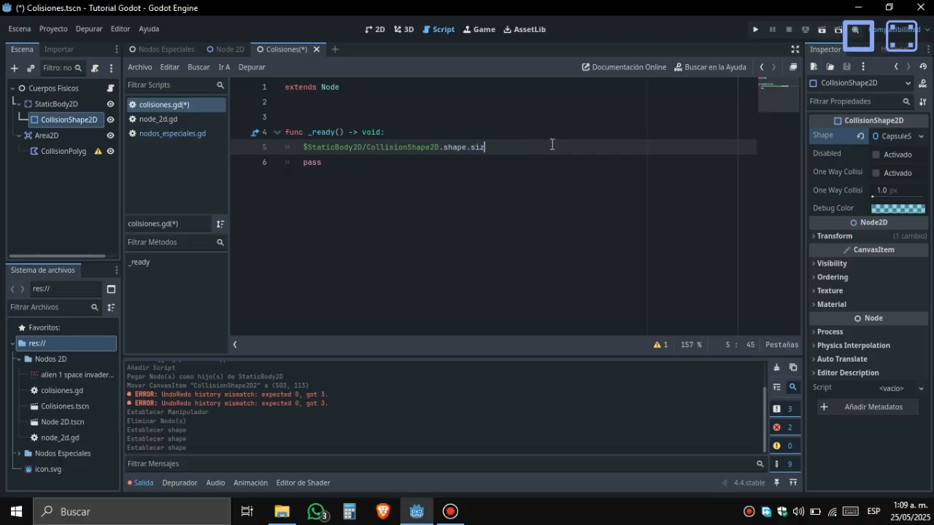
text(=)
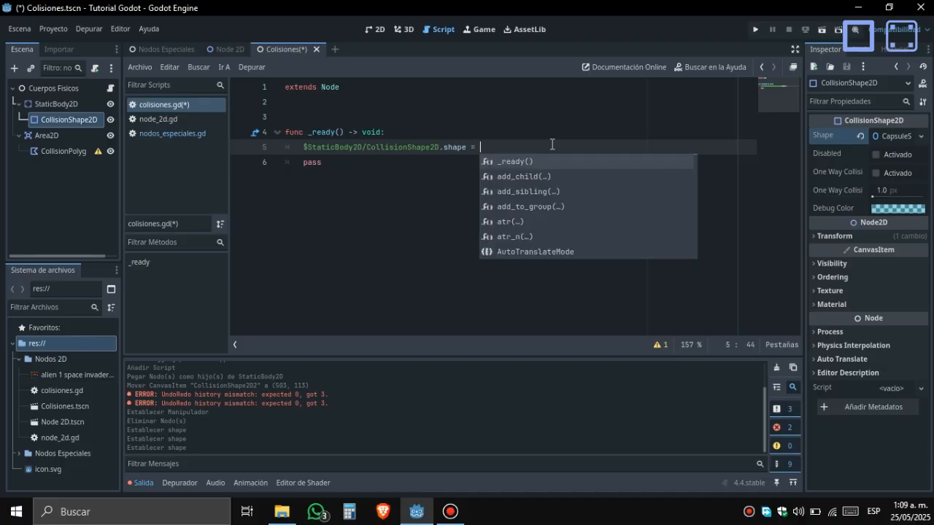
- Set the CollisionShape2D node's Shape to a new RectangleShape2D
click(895, 137)
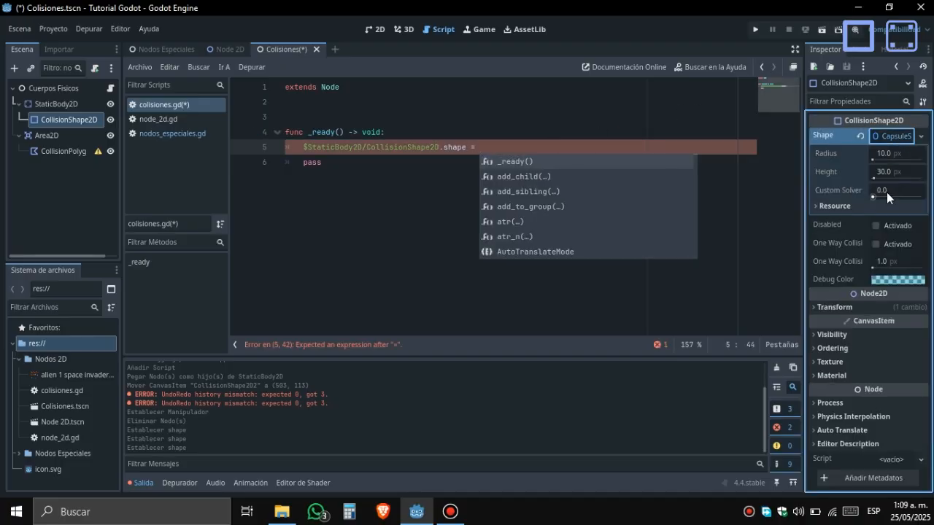
click(921, 136)
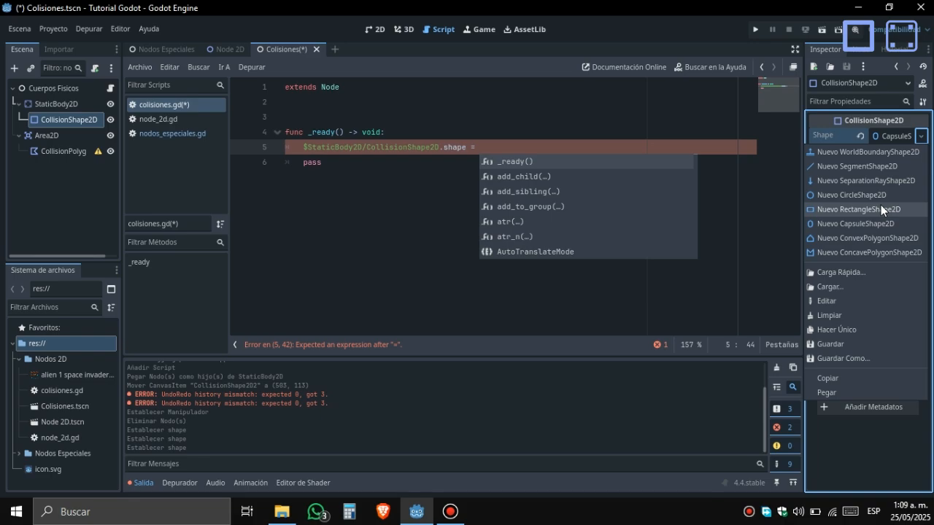
click(880, 206)
- Complete line 5 of colisiones.gd by assigning RectangleShape2D.new() to the shape of $StaticBody2D/CollisionShape2D
click(543, 145)
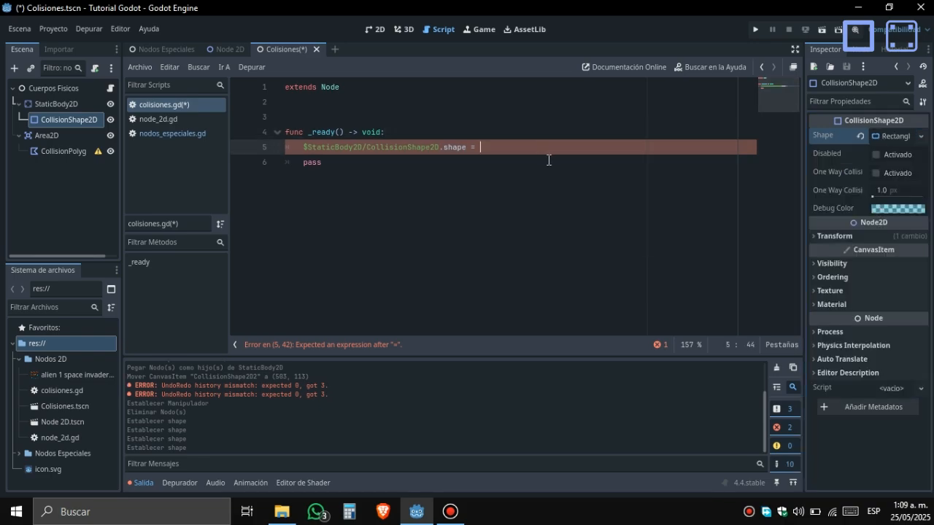
text(Recta)
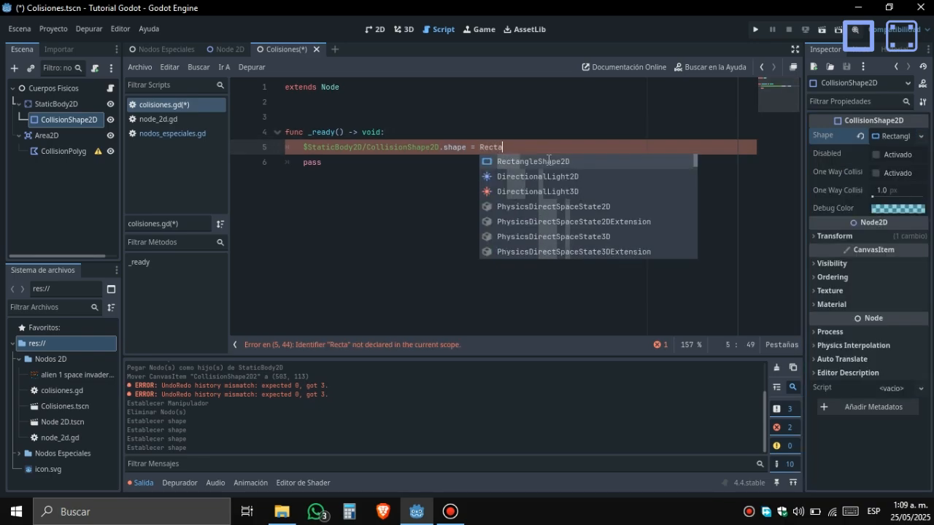
click(548, 161)
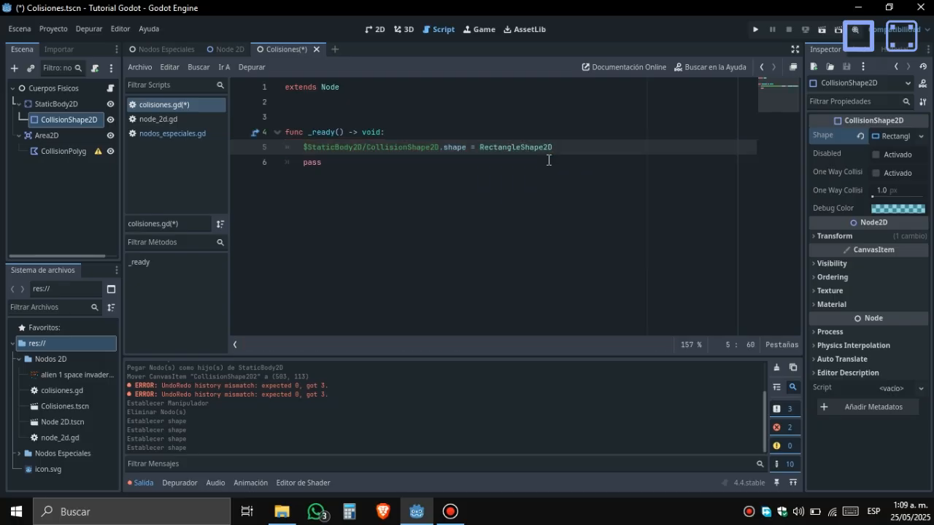
text(.)
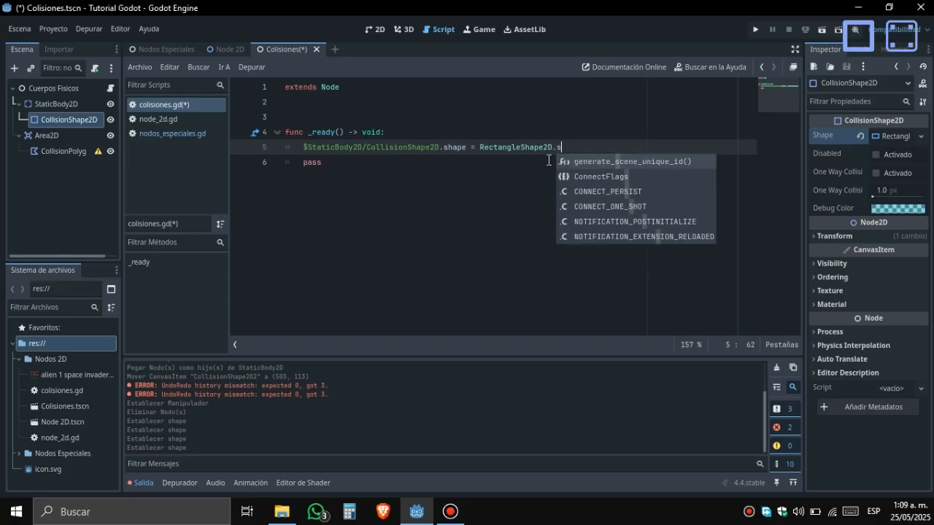
key(BackSpace)
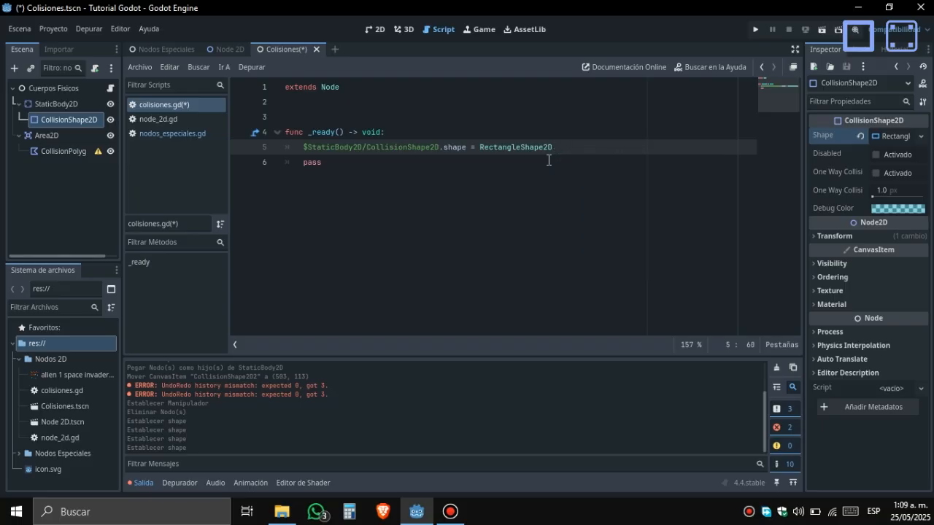
text(.ins)
key(BackSpace)
key(BackSpace)
key(BackSpace)
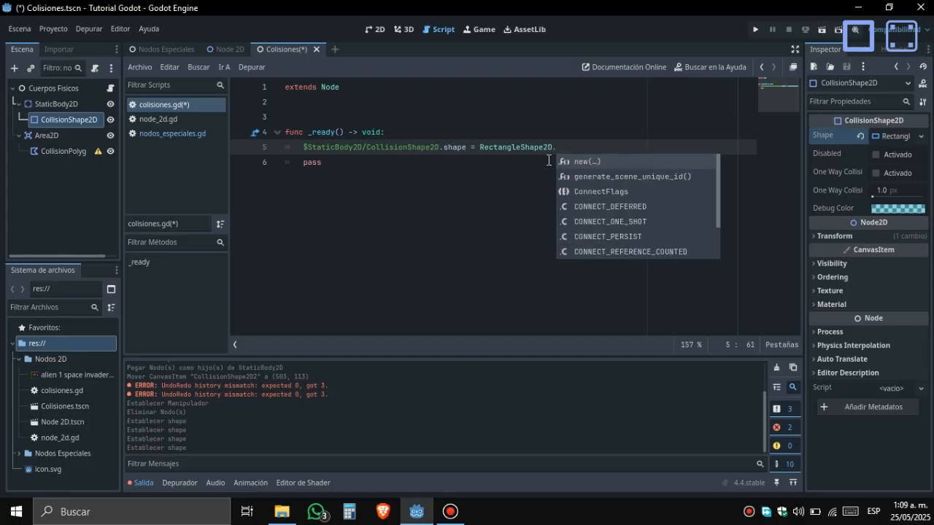
text(new)
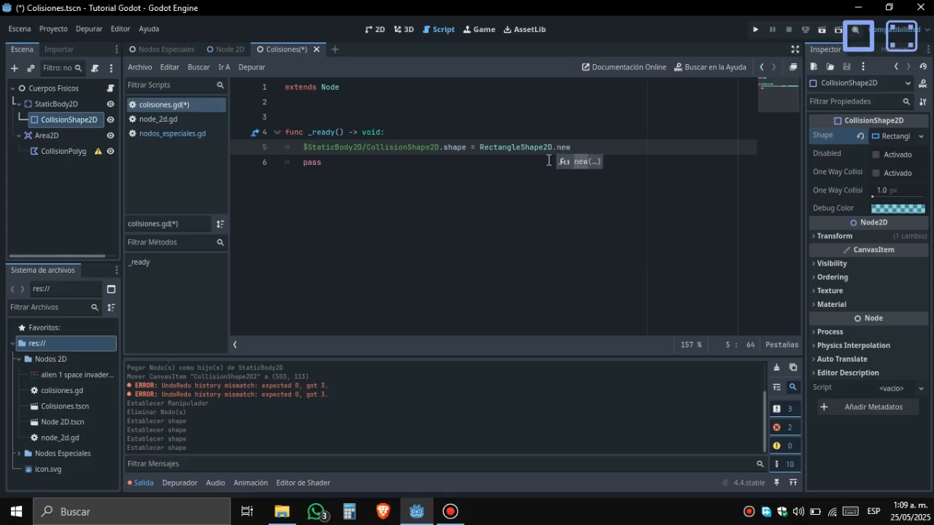
text(()
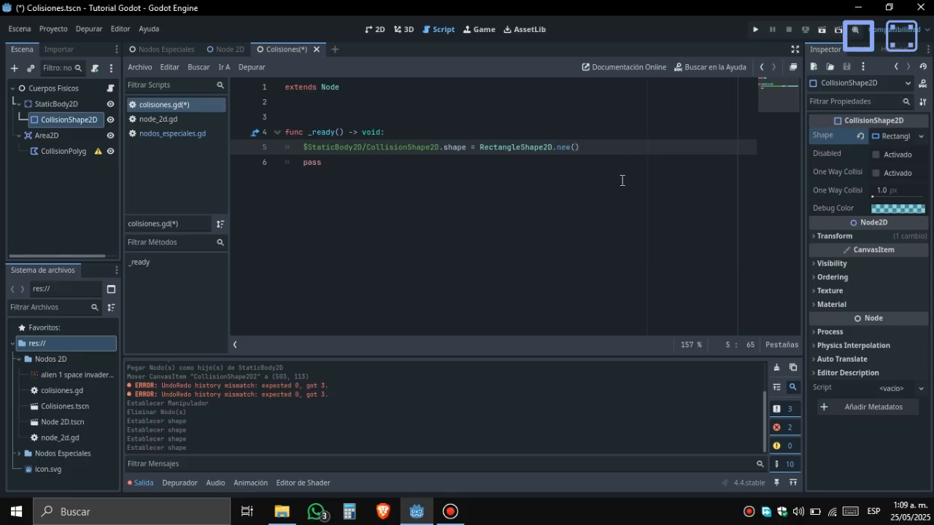
- Highlight RectangleShape2D.new() on line 5 and view the Physics Material options of the StaticBody2D node without choosing one
click(578, 148)
drag(580, 148, 477, 147)
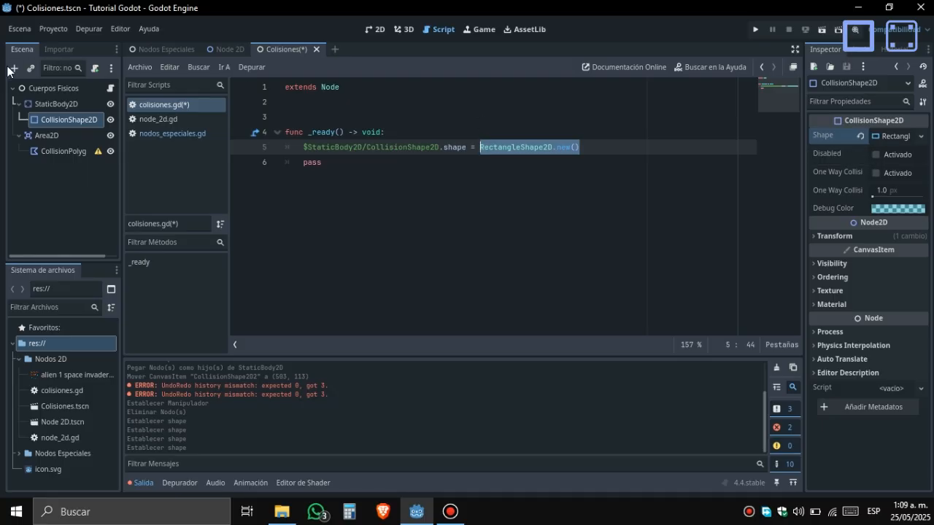
click(35, 108)
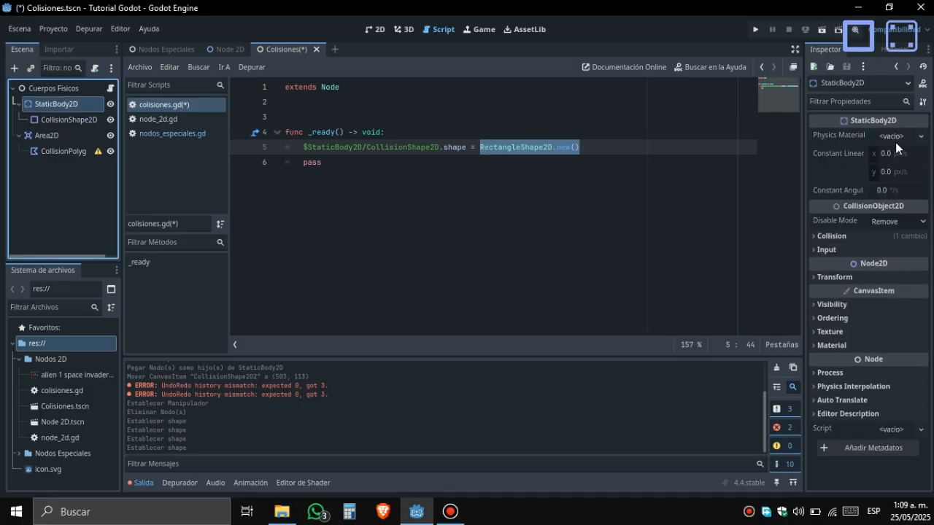
click(894, 136)
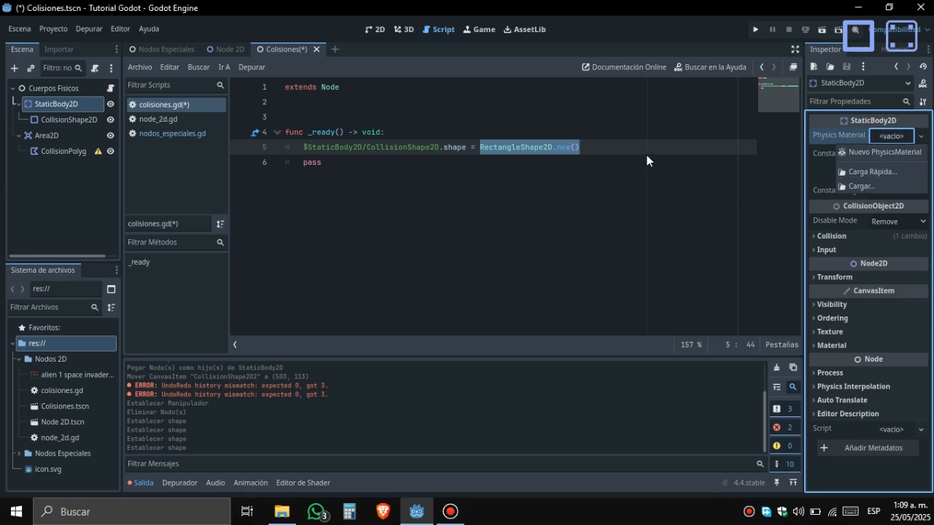
click(588, 154)
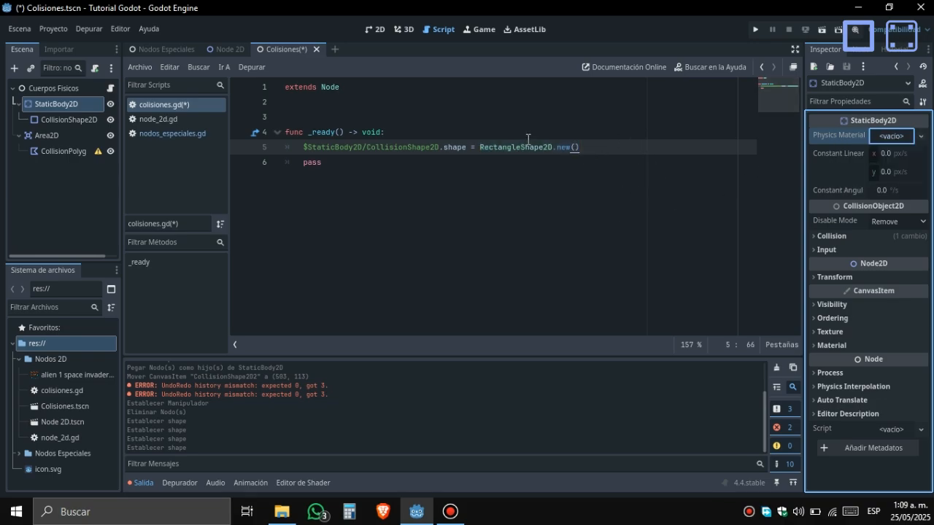